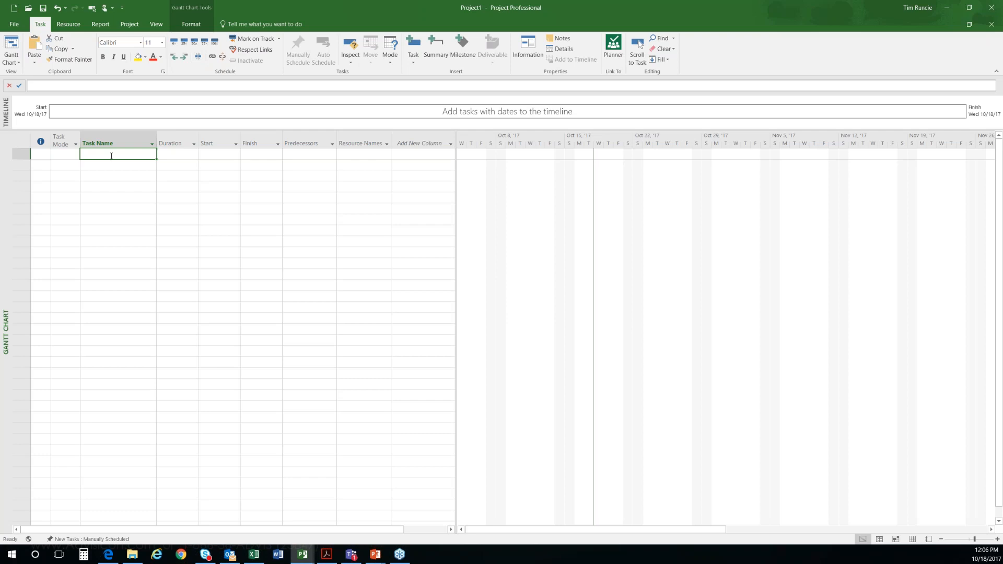
Step: Enter "Planning Event Management" as the first task and widen the Task Name column to fit it
type("Planning")
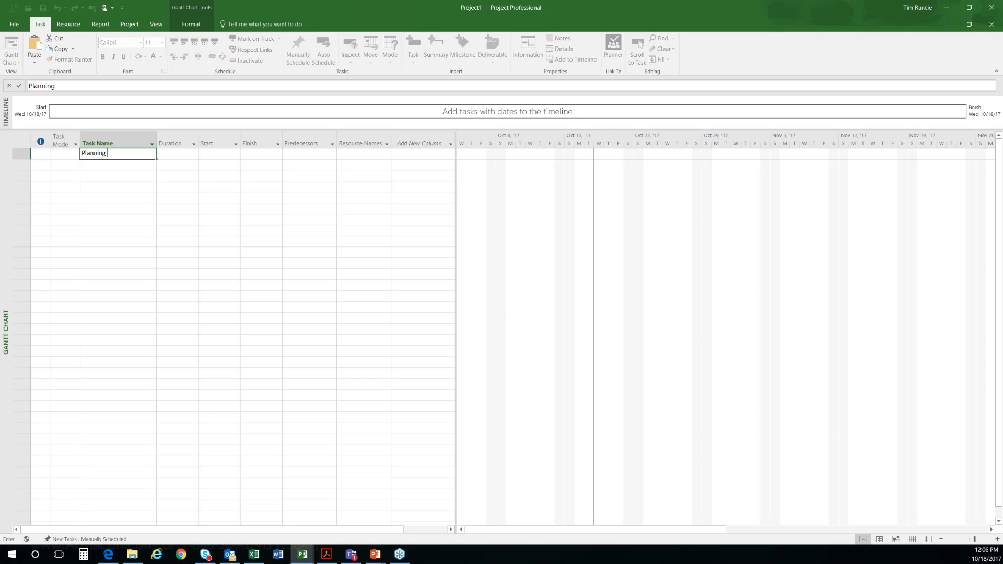
type(" Event Management")
key("Return")
left_click_drag(157, 135, 191, 135)
Step: Enter "I don't Know" as the duration and "TBD" as the start of Planning Event Management
key("Up")
key("Right")
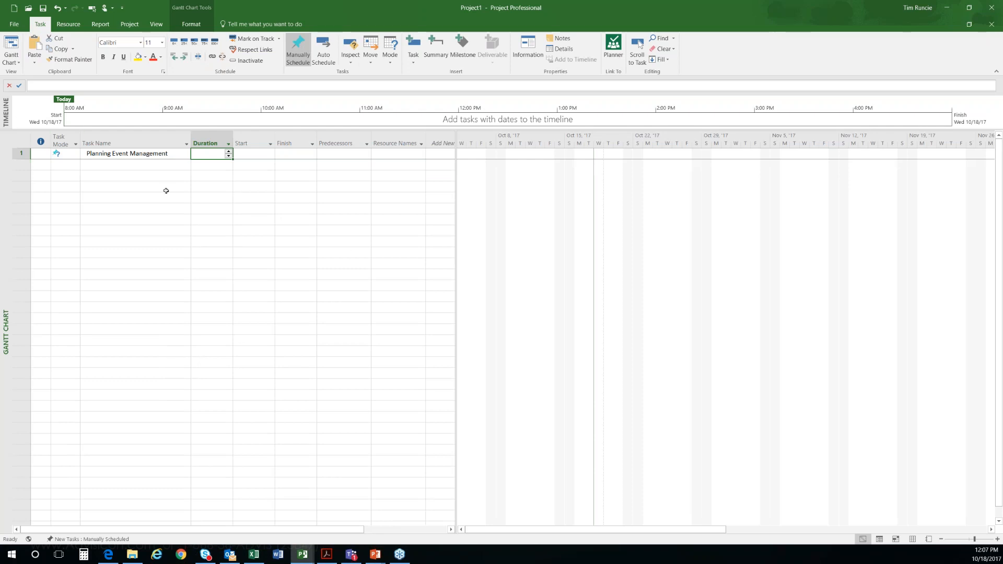
left_click(144, 157)
left_click(149, 166)
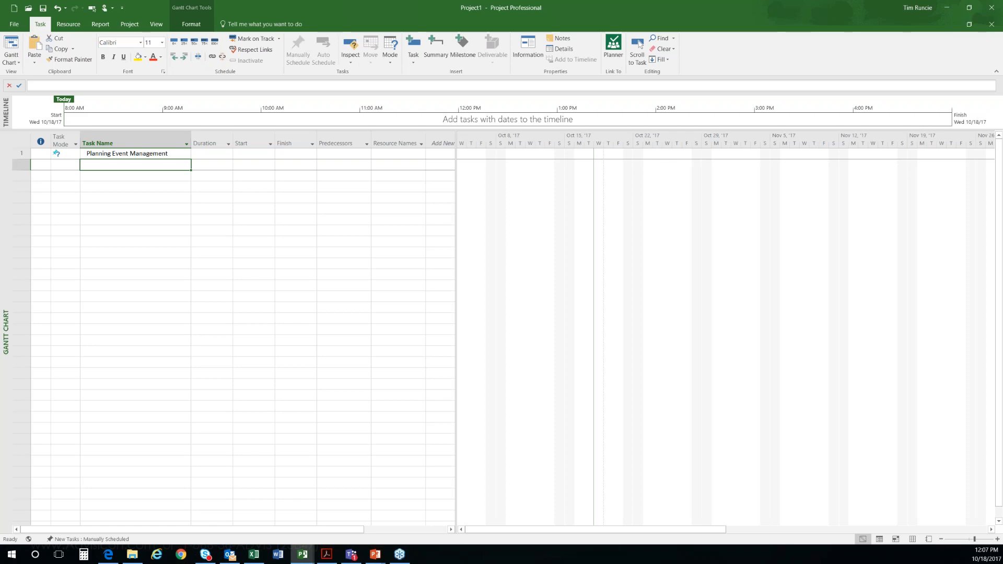
left_click(215, 153)
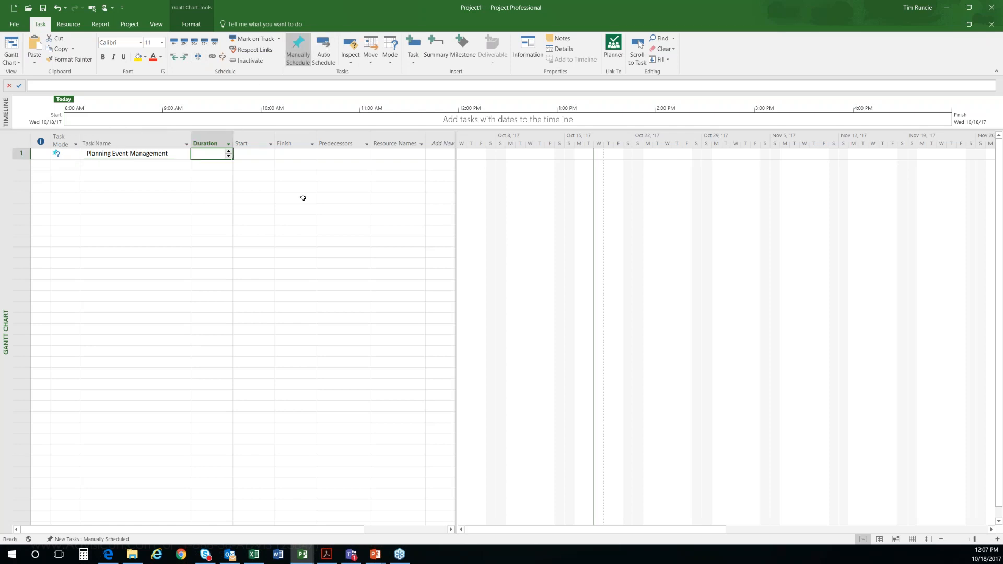
type("I don't Know")
key("Return")
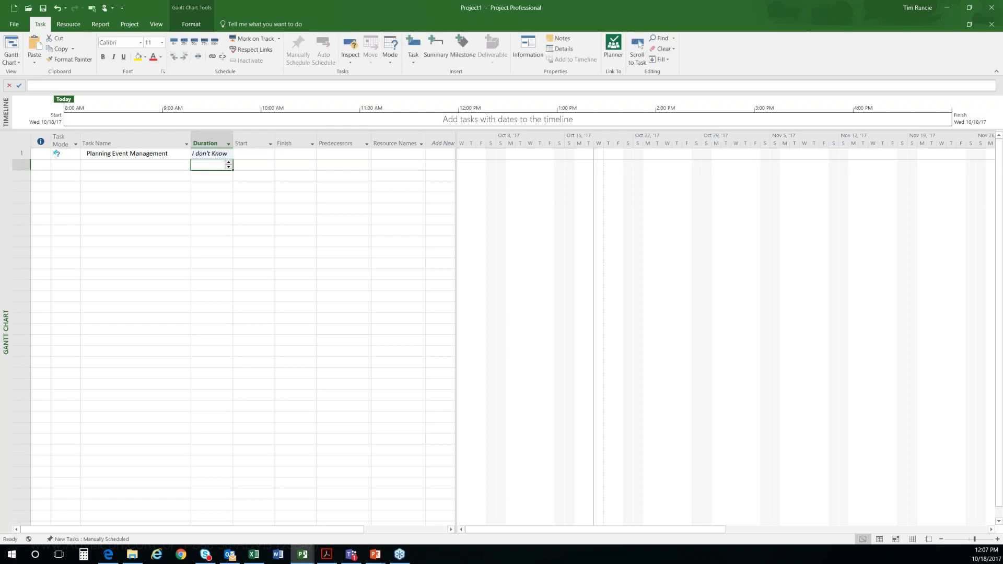
left_click(256, 153)
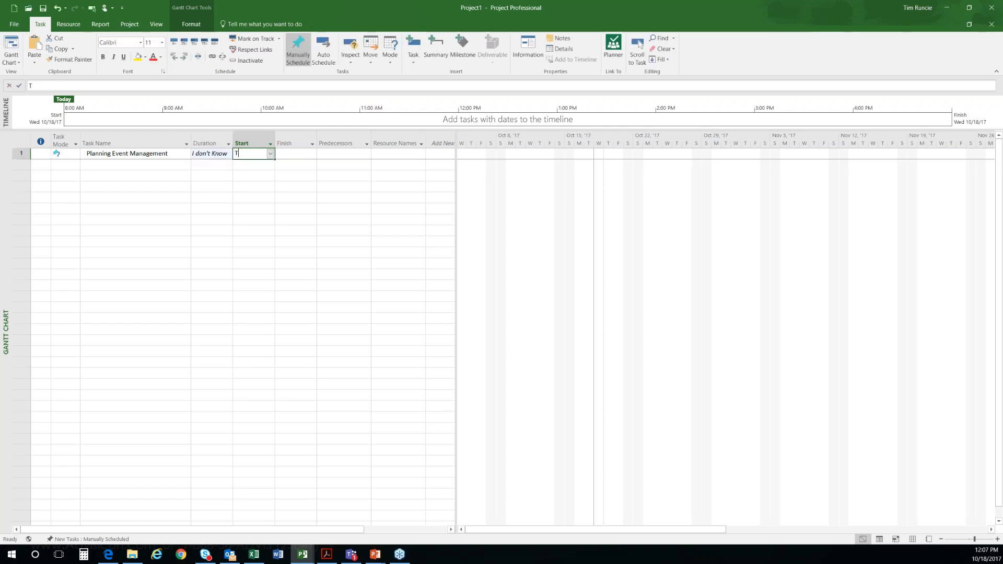
type("TBD")
key("Return")
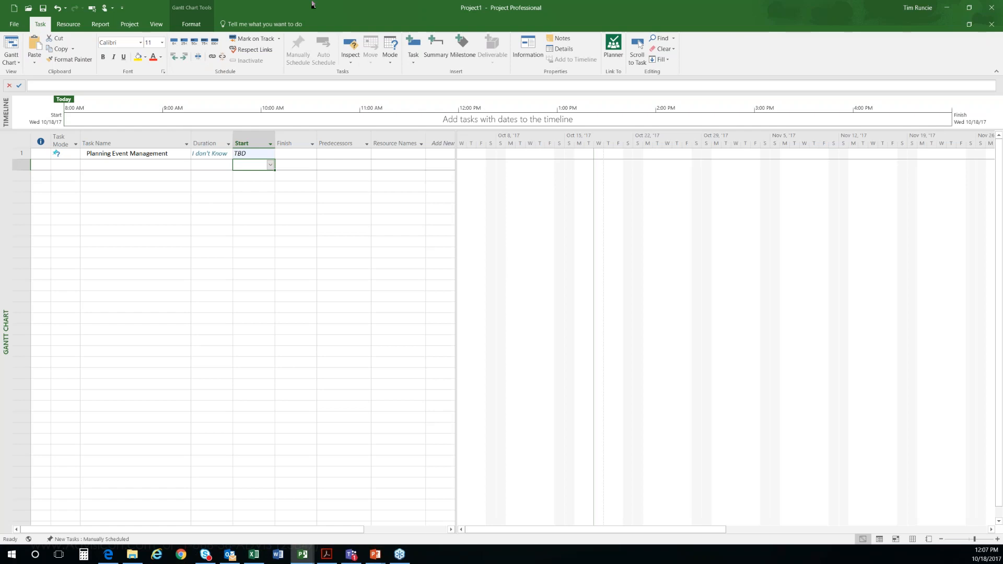
Step: Clear the placeholder duration and start entries of the Planning Event Management task
left_click_drag(202, 152, 240, 154)
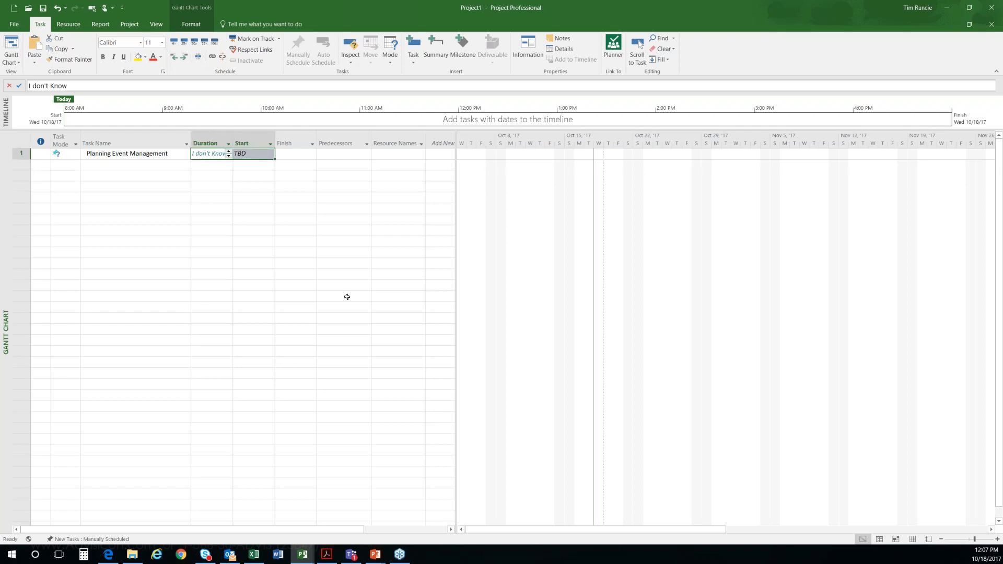
key("Delete")
key("Down")
key("Left")
key("Up")
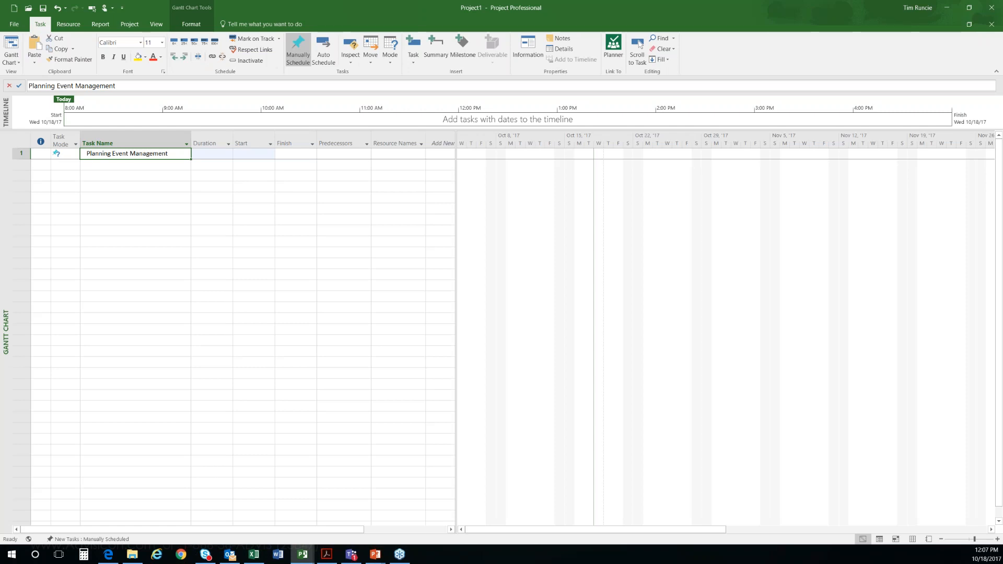
Step: Set the duration of Planning Event Management to 6 days
left_click(160, 197)
left_click(138, 184)
left_click(135, 161)
left_click(137, 156)
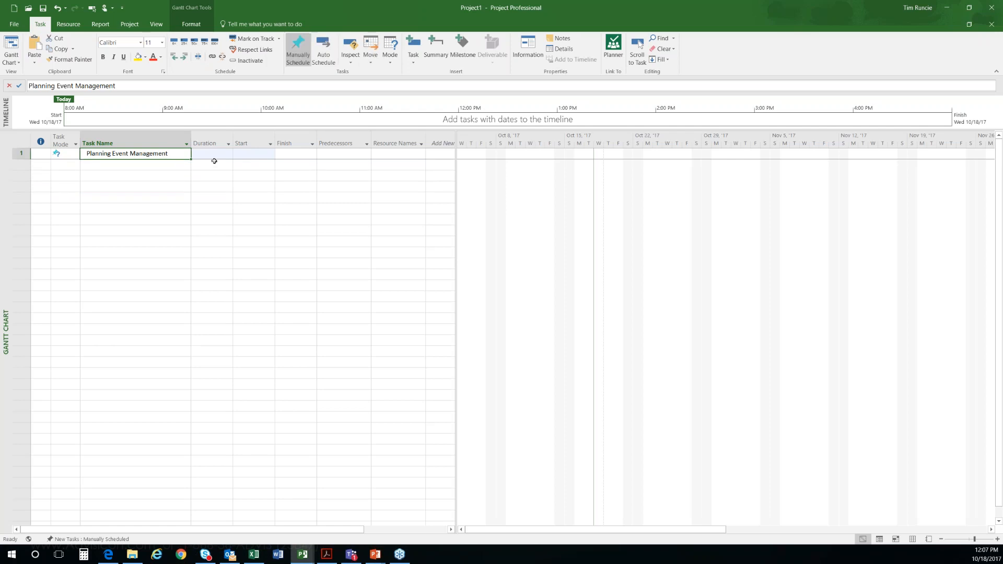
left_click(213, 156)
type("6")
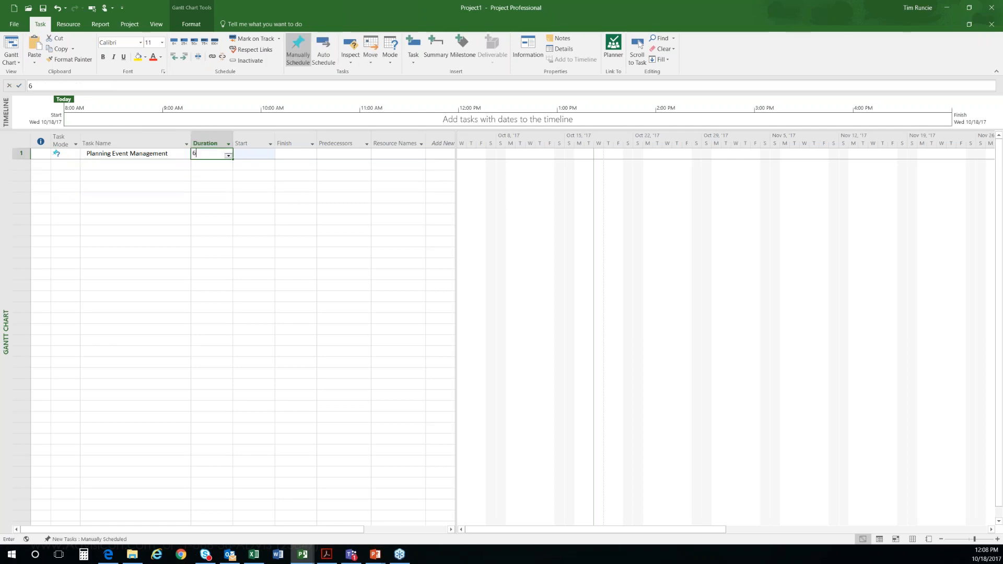
key("Return")
Step: Narrow the task table to just past the Finish column so the Gantt chart gets more room
left_click(252, 154)
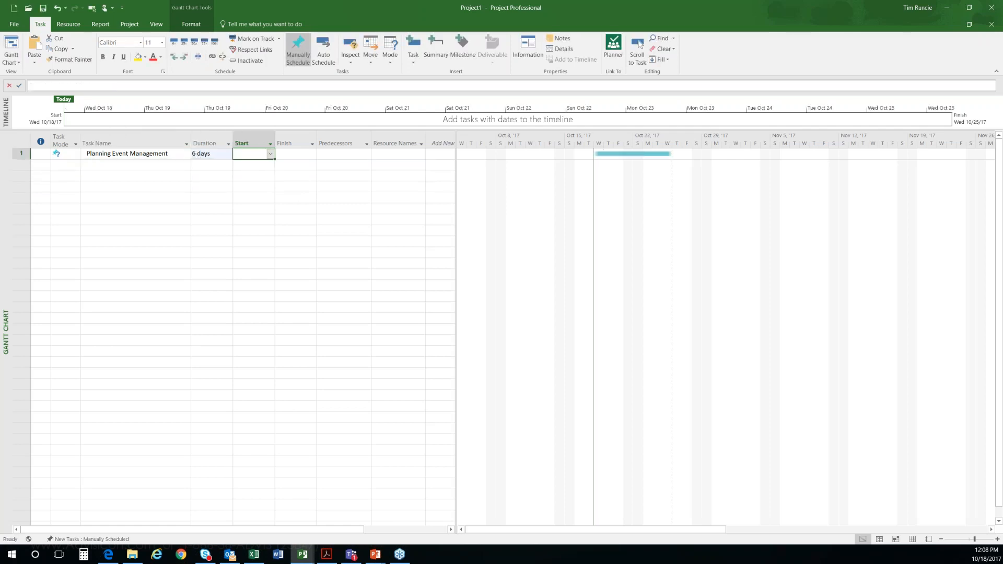
left_click(991, 530)
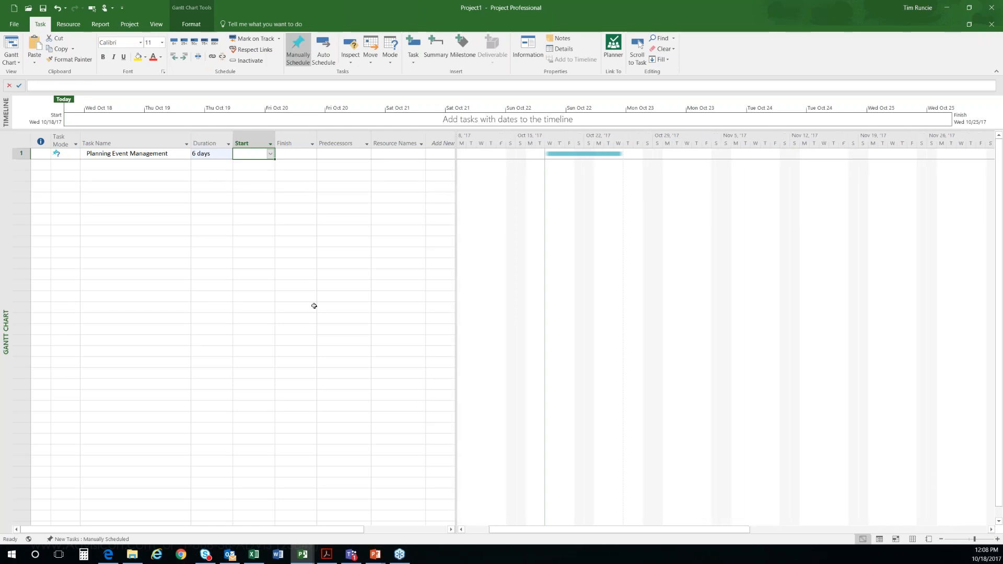
left_click_drag(456, 226, 327, 216)
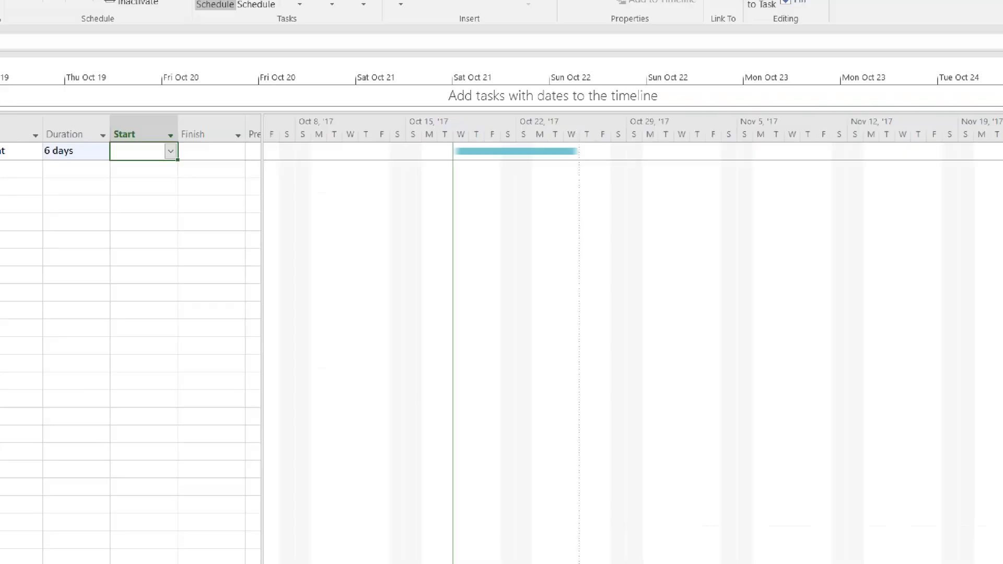
mouse_move(452, 146)
left_mouse_down()
mouse_move(437, 156)
mouse_move(482, 158)
mouse_move(470, 132)
left_mouse_up()
mouse_move(619, 133)
left_mouse_down()
mouse_move(574, 157)
mouse_move(621, 166)
mouse_move(619, 135)
left_mouse_up()
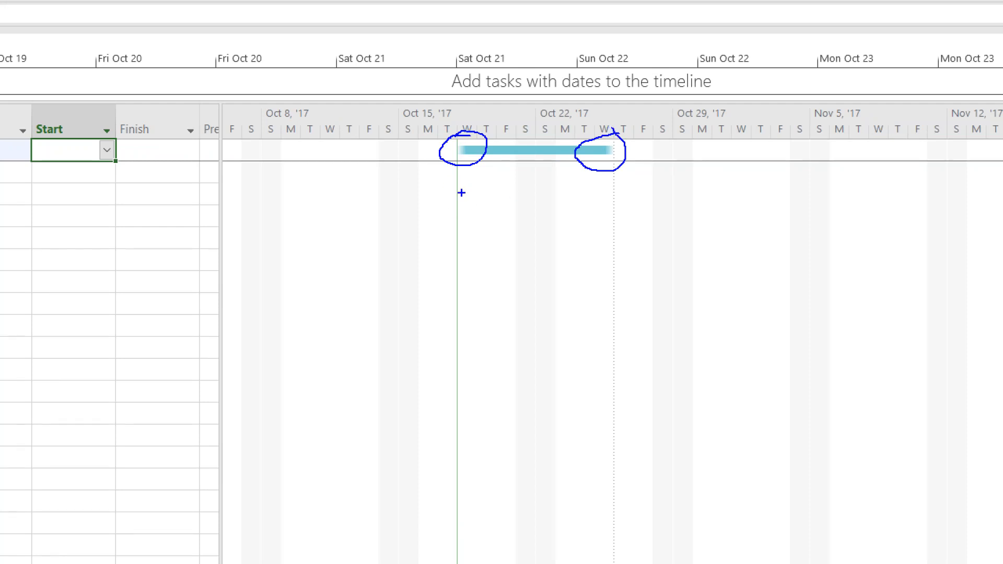
key("Escape")
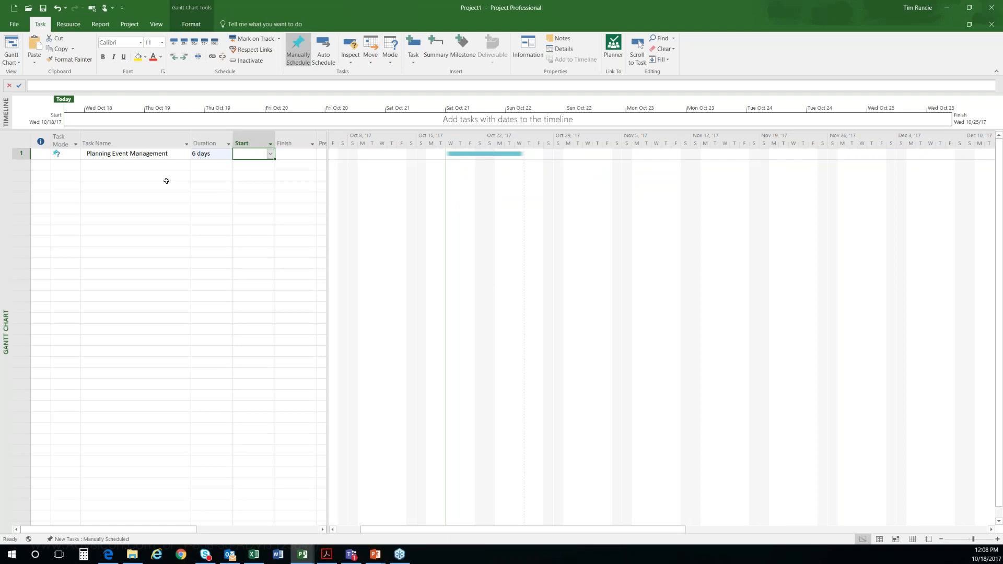
Step: Add a second task named "Do the Event" with a duration of 4 days
left_click(143, 166)
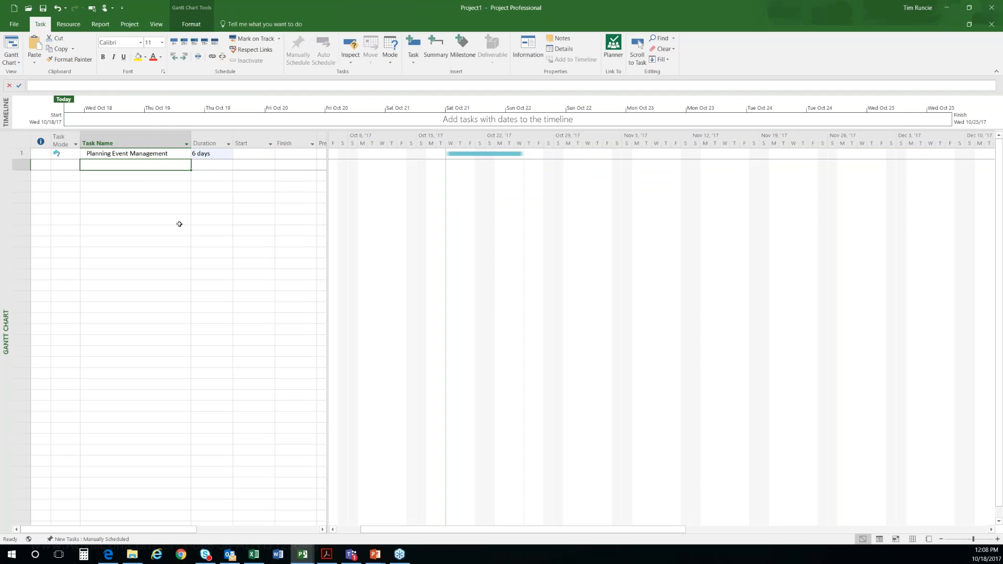
type("Do the Event")
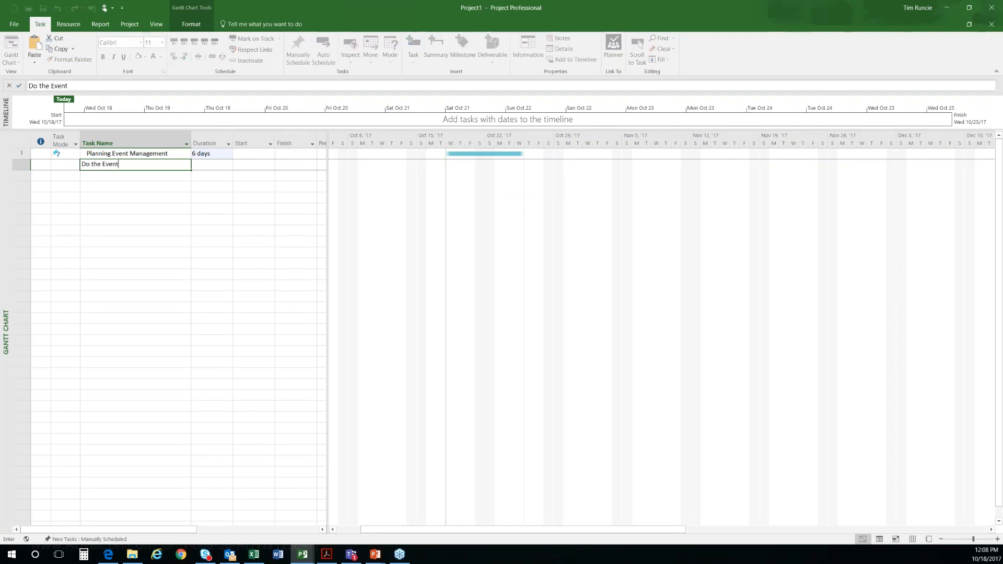
key("Tab")
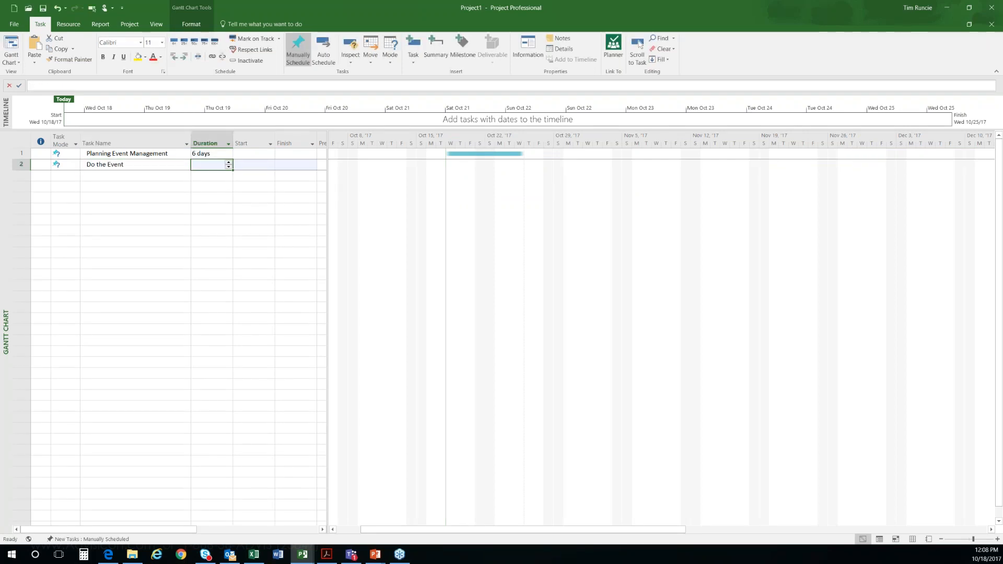
type("4")
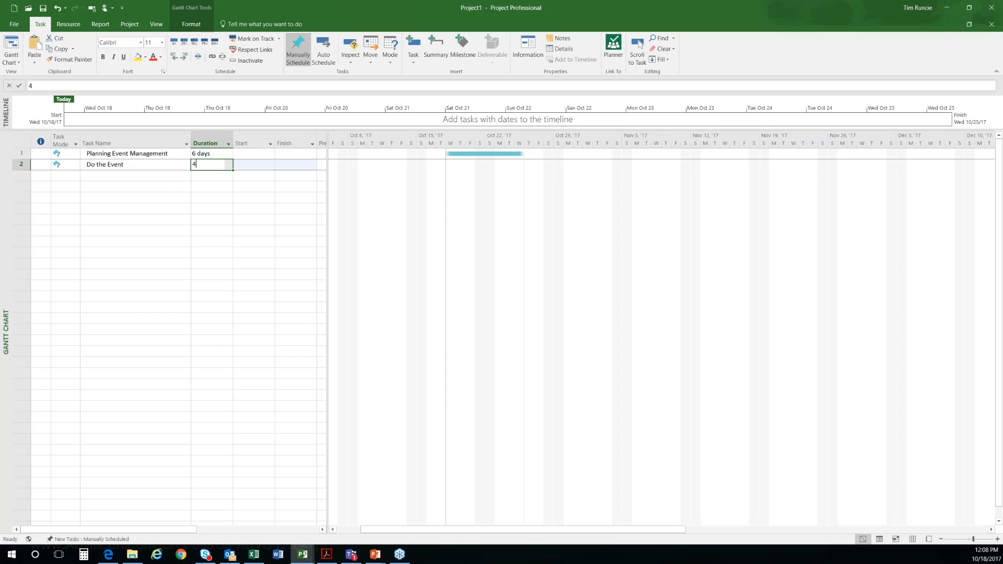
key("Return")
key("Up")
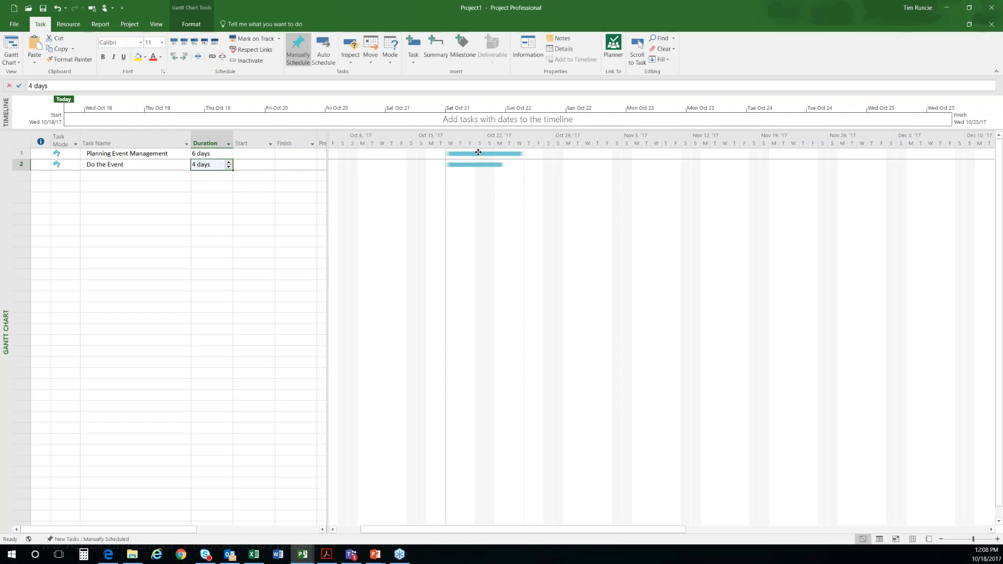
Step: Link Planning Event Management to Do the Event in the Gantt chart and narrow the Task Name column slightly
mouse_move(477, 152)
left_mouse_down()
mouse_move(472, 230)
mouse_move(506, 224)
mouse_move(467, 164)
left_mouse_up()
left_click(211, 197)
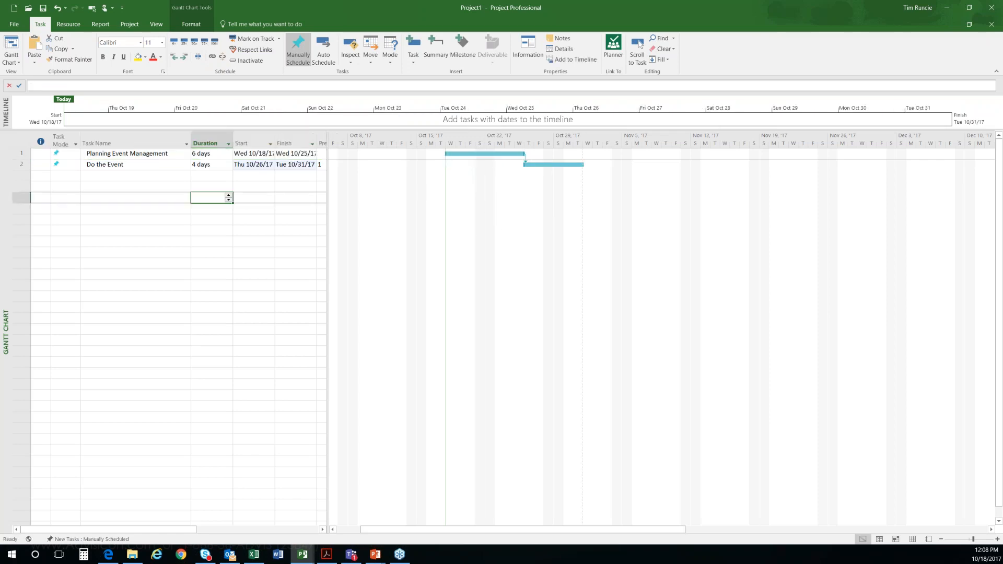
left_click_drag(191, 135, 179, 135)
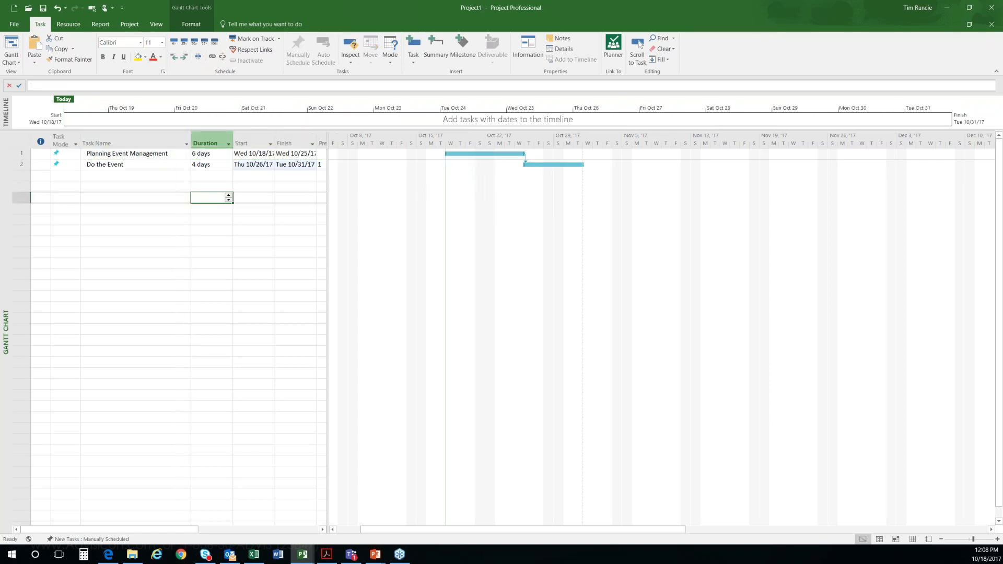
Step: Set the duration of Planning Event Management to 10 days
left_click(119, 177)
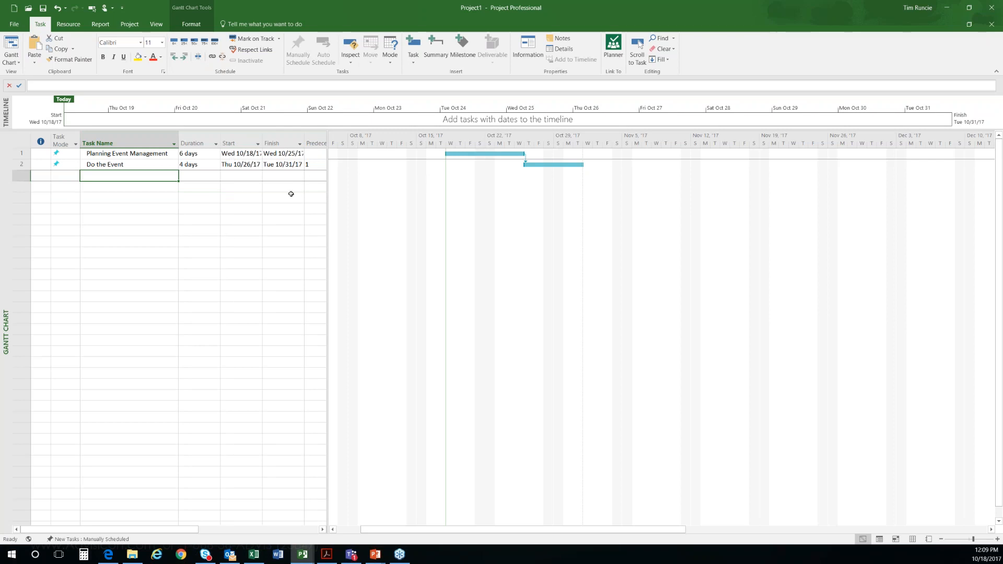
left_click(205, 155)
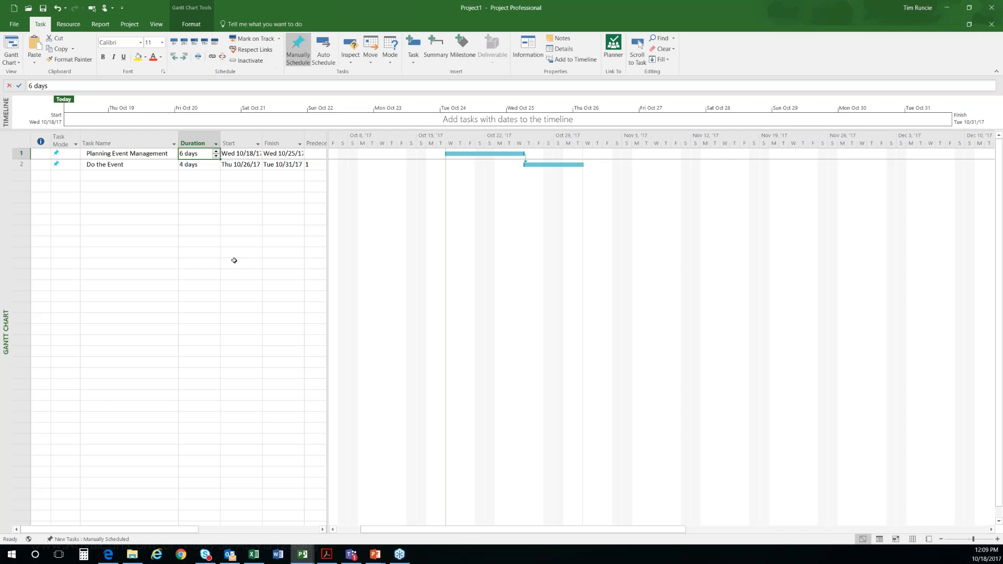
type("10")
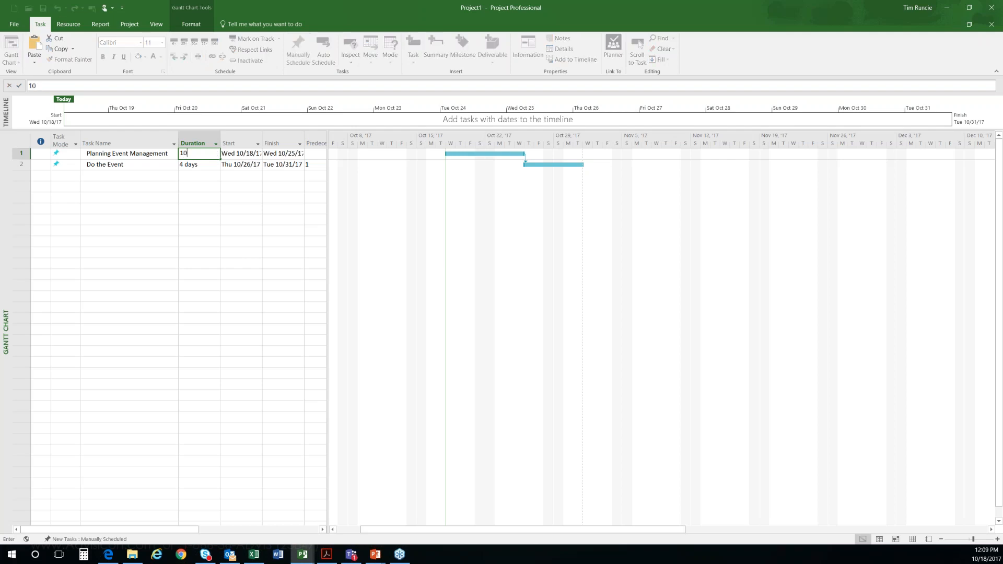
key("Return")
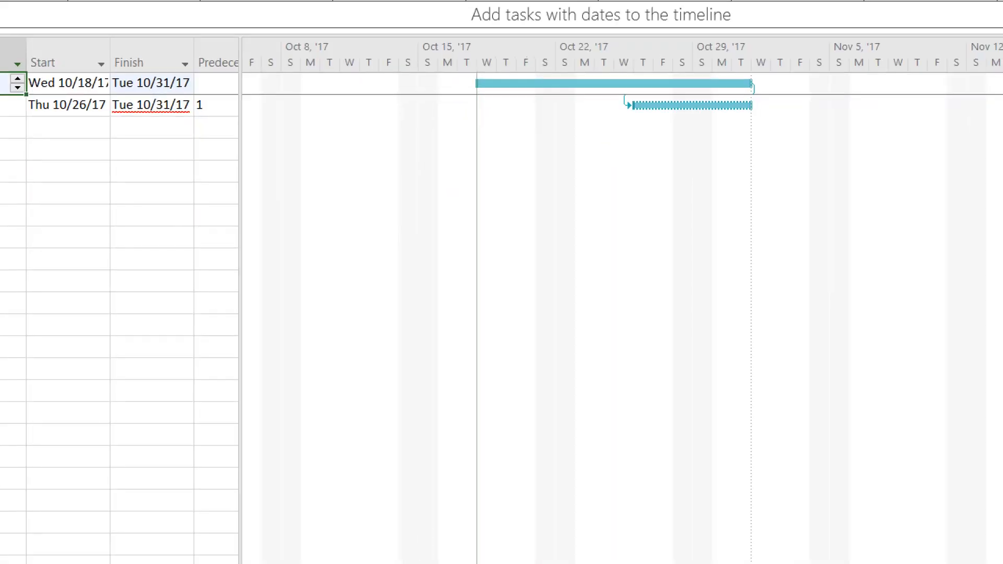
mouse_move(199, 108)
left_mouse_down()
mouse_move(100, 112)
mouse_move(192, 129)
mouse_move(196, 107)
left_mouse_up()
mouse_move(189, 219)
left_mouse_down()
mouse_move(145, 131)
mouse_move(160, 135)
left_mouse_up()
mouse_move(637, 278)
left_mouse_down()
mouse_move(679, 127)
mouse_move(695, 141)
left_mouse_up()
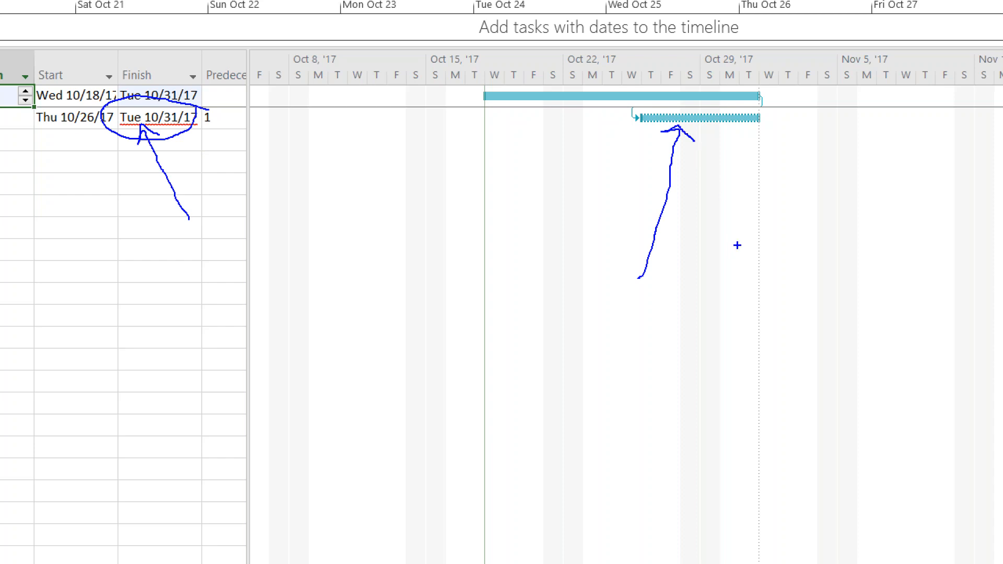
key("e")
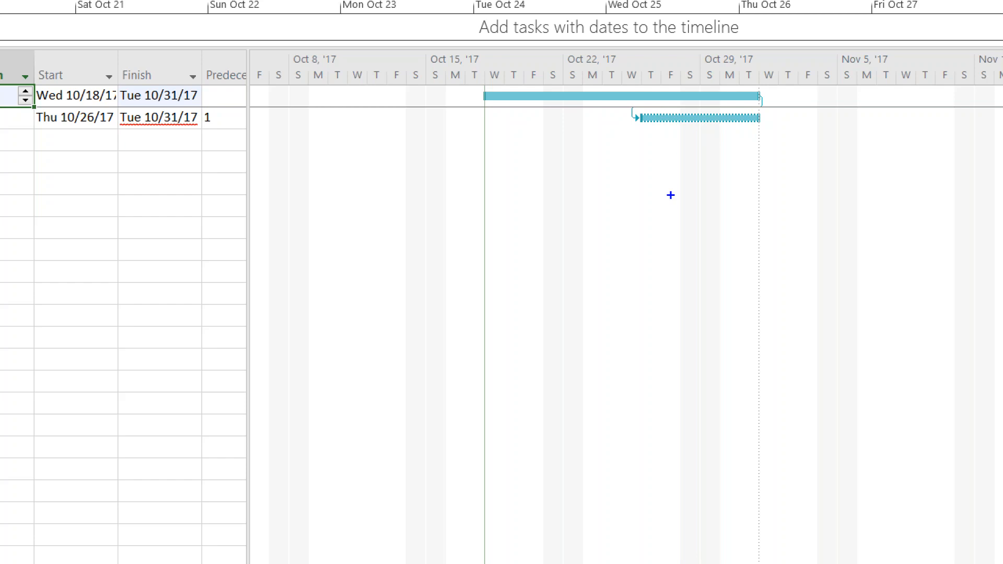
key("Escape")
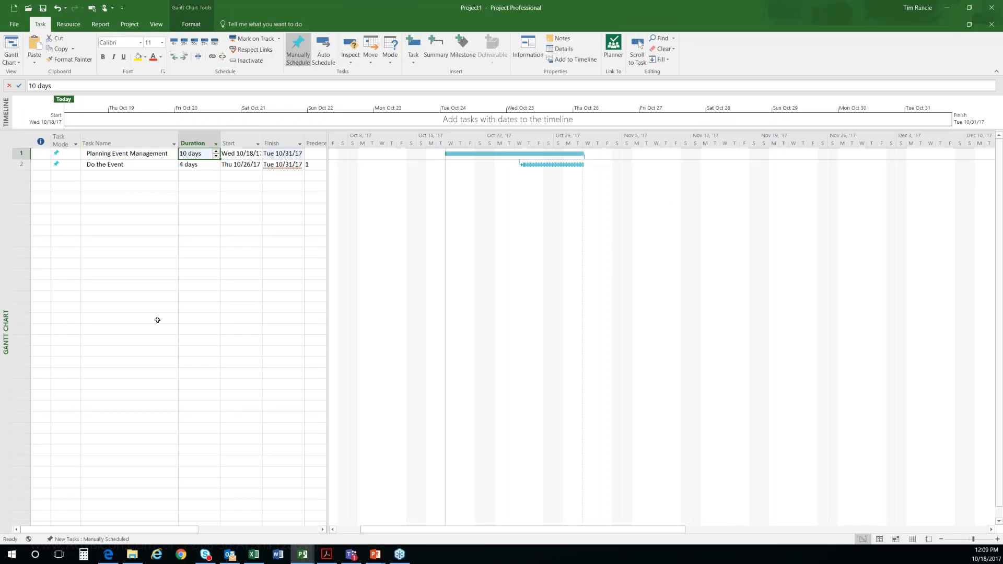
Step: Change the task mode of Do the Event to Auto Scheduled
left_click(139, 175)
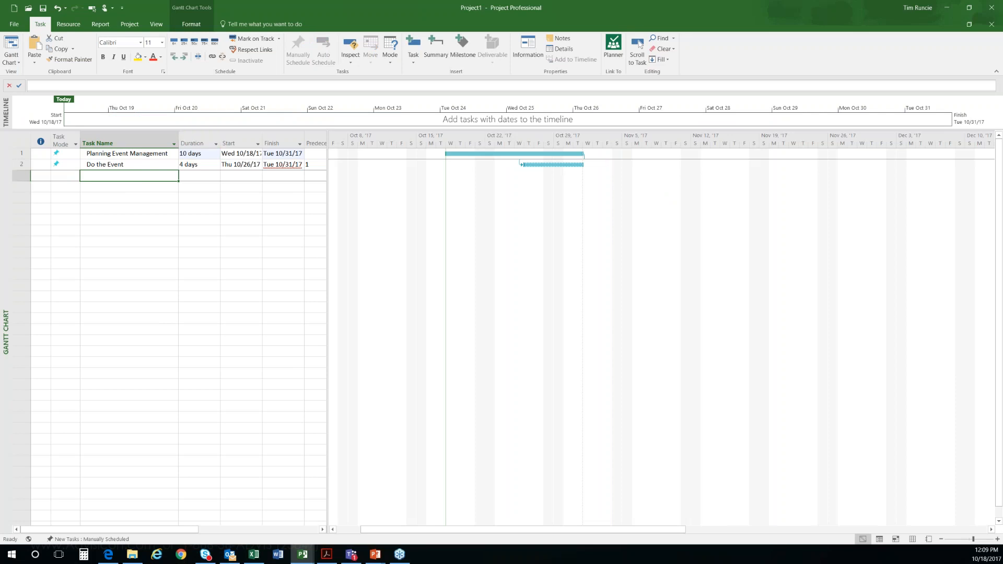
left_click(63, 164)
left_click(74, 165)
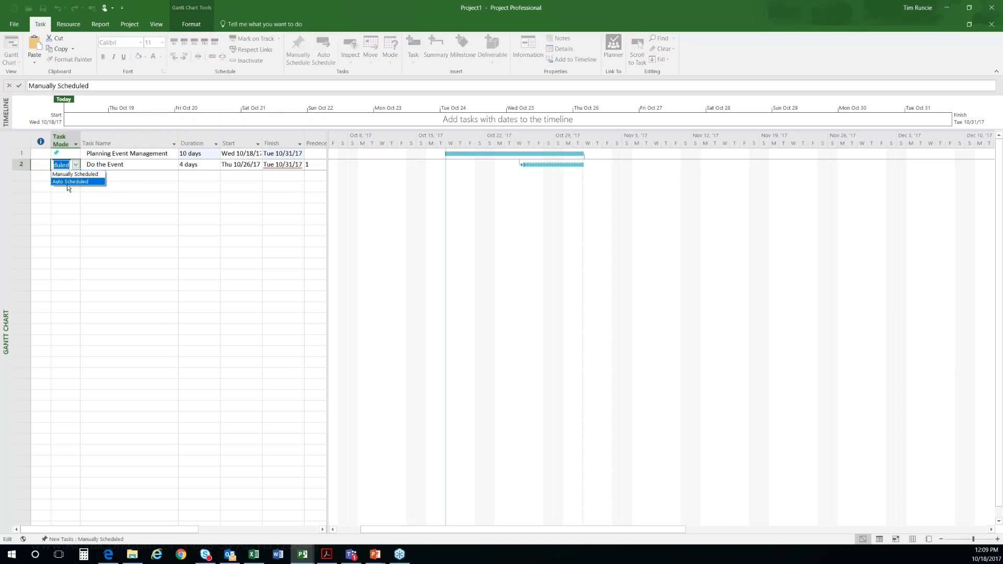
left_click(67, 184)
left_click(107, 198)
Step: Reduce the duration of Planning Event Management to 7 days
left_click(199, 154)
left_click(201, 186)
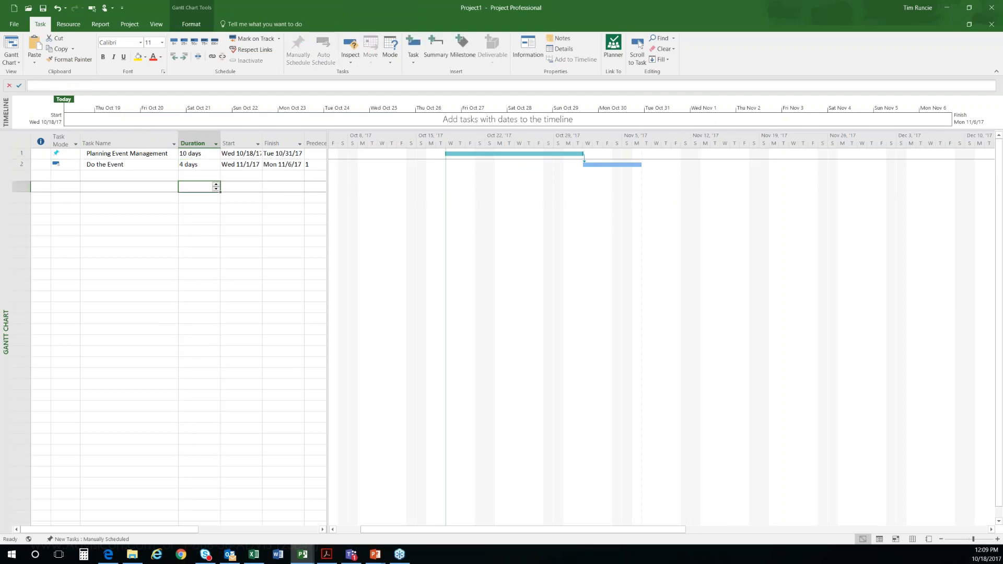
left_click(204, 154)
left_click(215, 156)
left_click(216, 156)
left_click(216, 156)
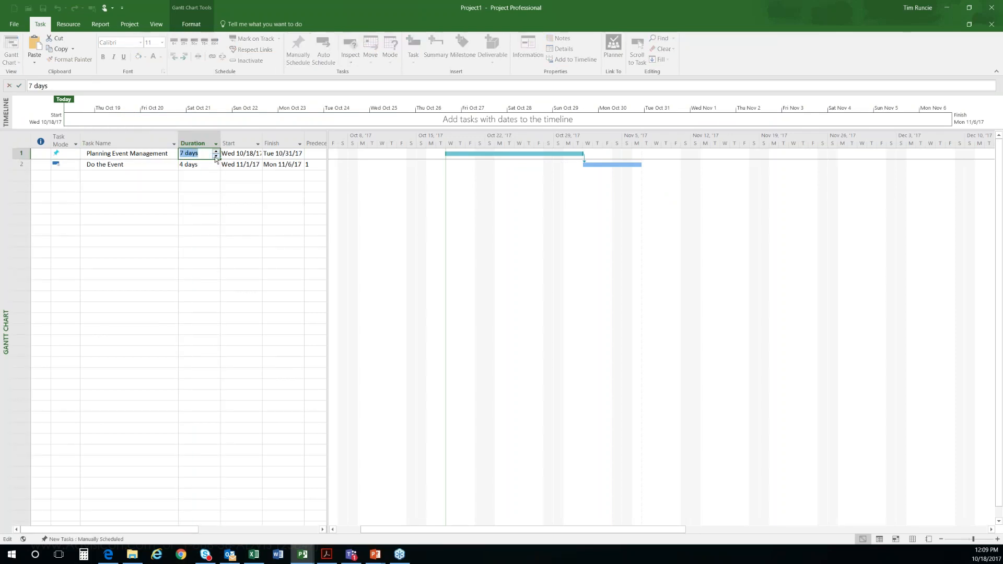
left_click(193, 208)
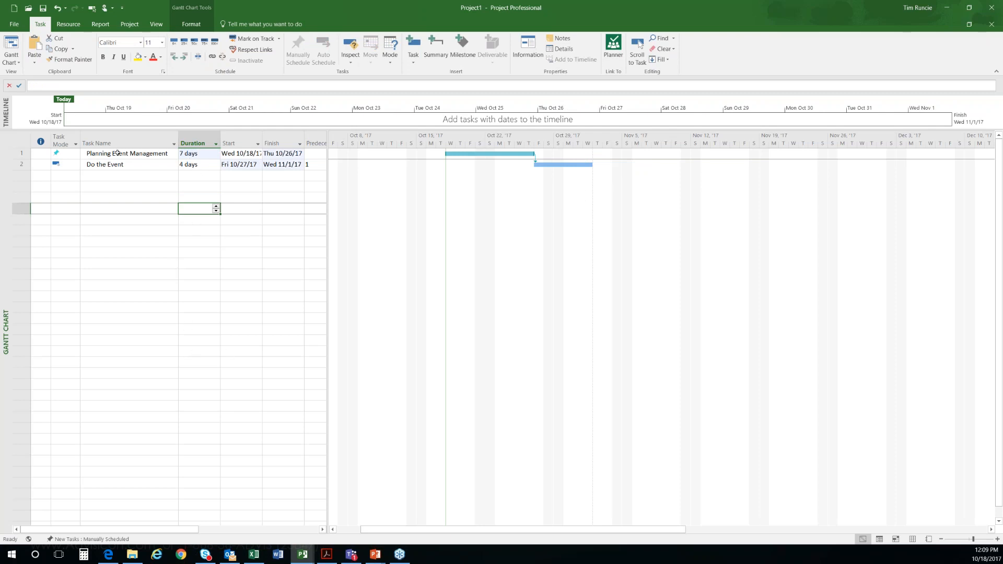
Step: Change the task mode of Planning Event Management to Auto Scheduled so both tasks use automatic scheduling
left_click(115, 137)
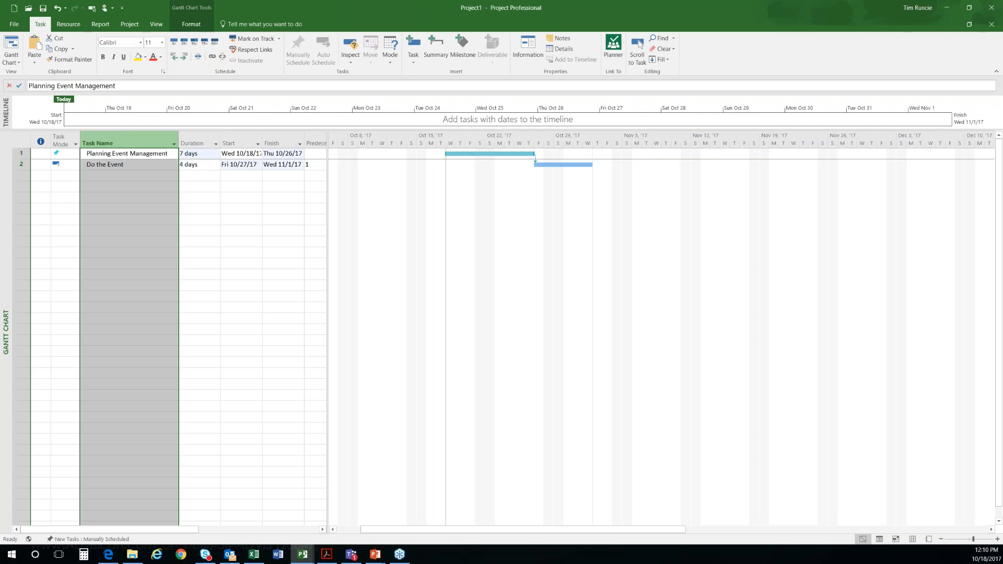
left_click(129, 220)
left_click_drag(141, 157, 141, 343)
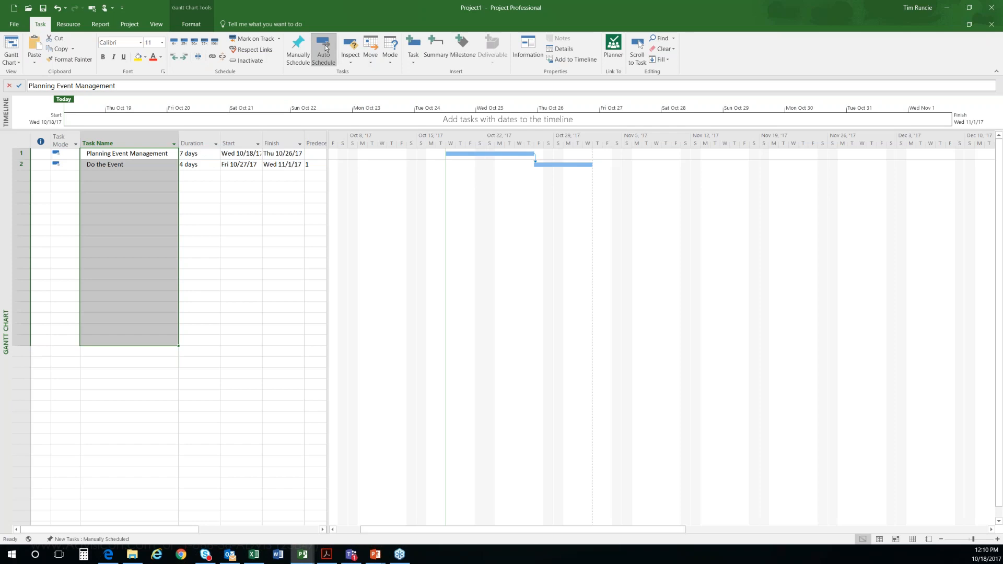
left_click(94, 540)
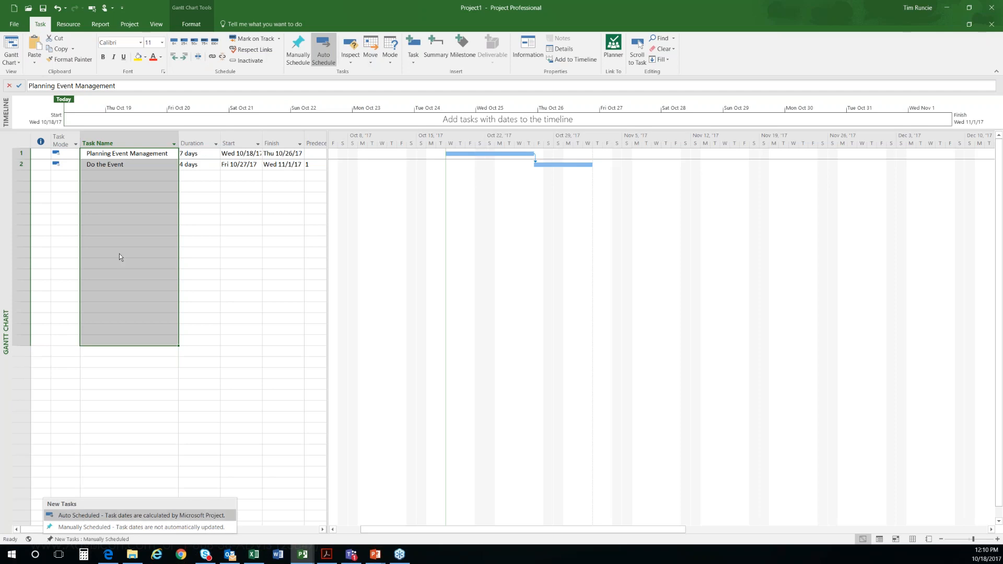
left_click(132, 197)
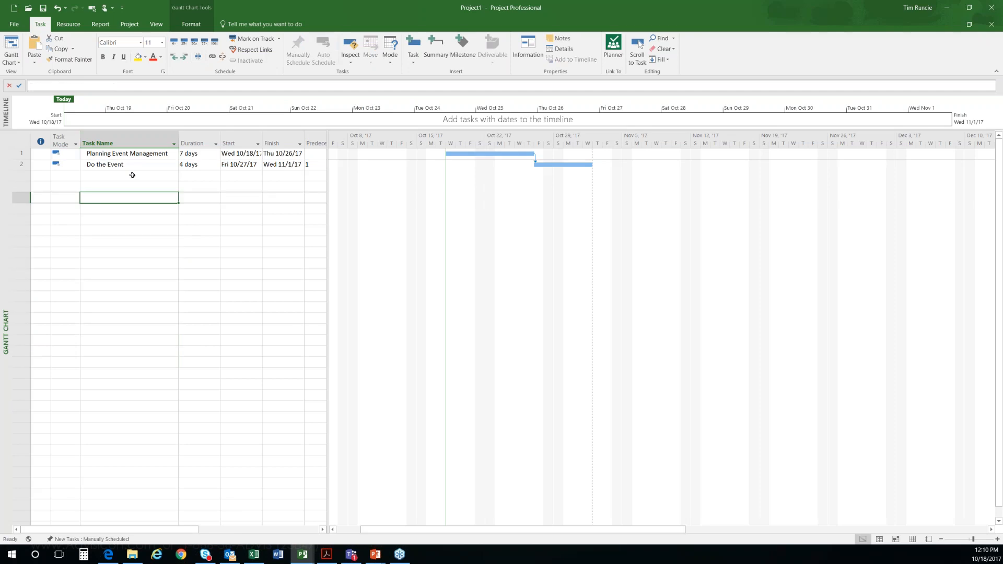
Step: Insert a task named Review Plan with Team between Planning Event Management and Do the Event
left_click(133, 164)
key("Insert")
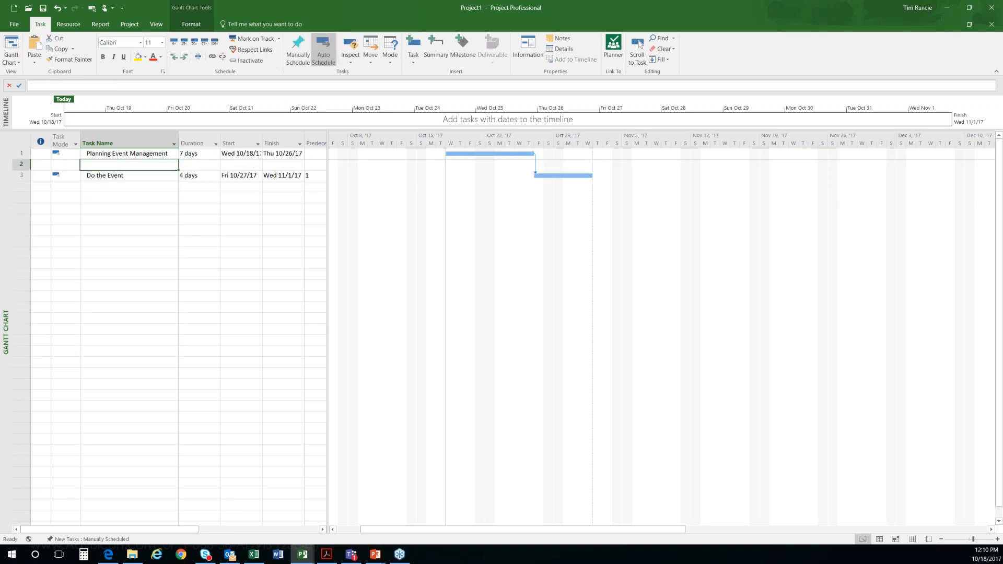
type("Review P")
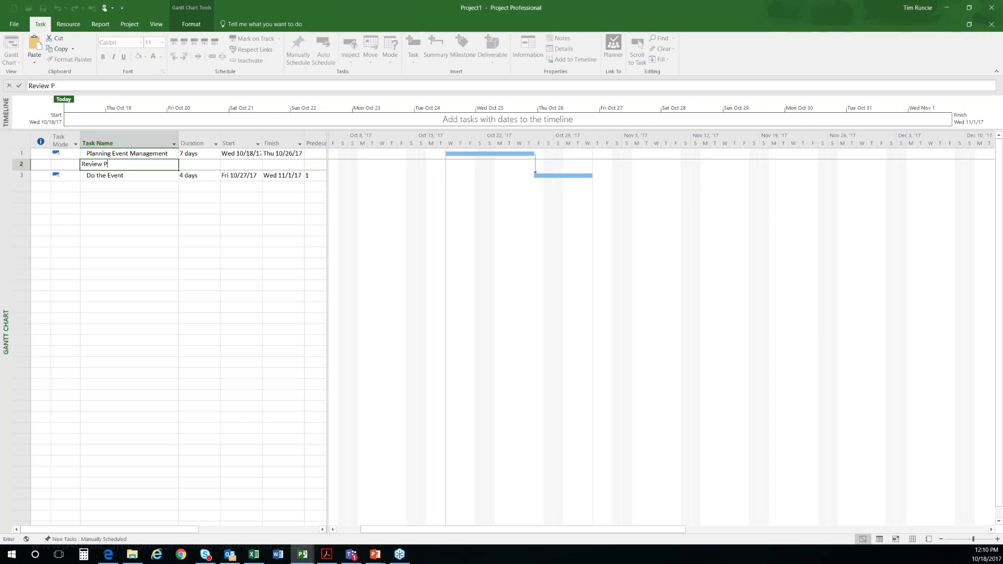
type("lan with TEam")
key("BackSpace")
key("BackSpace")
key("BackSpace")
type("eam")
key("Return")
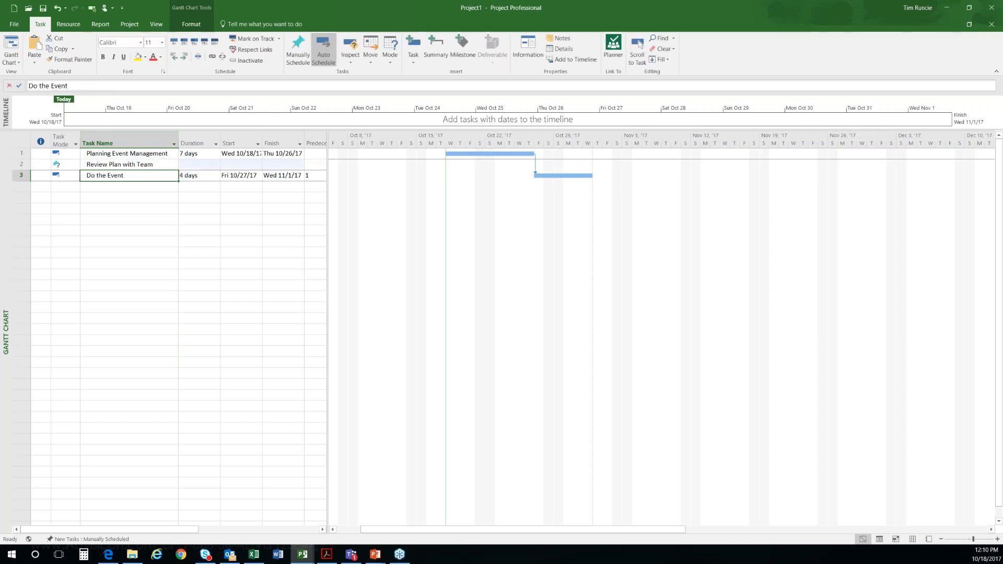
Step: Delete the Review Plan with Team task
left_click(127, 164)
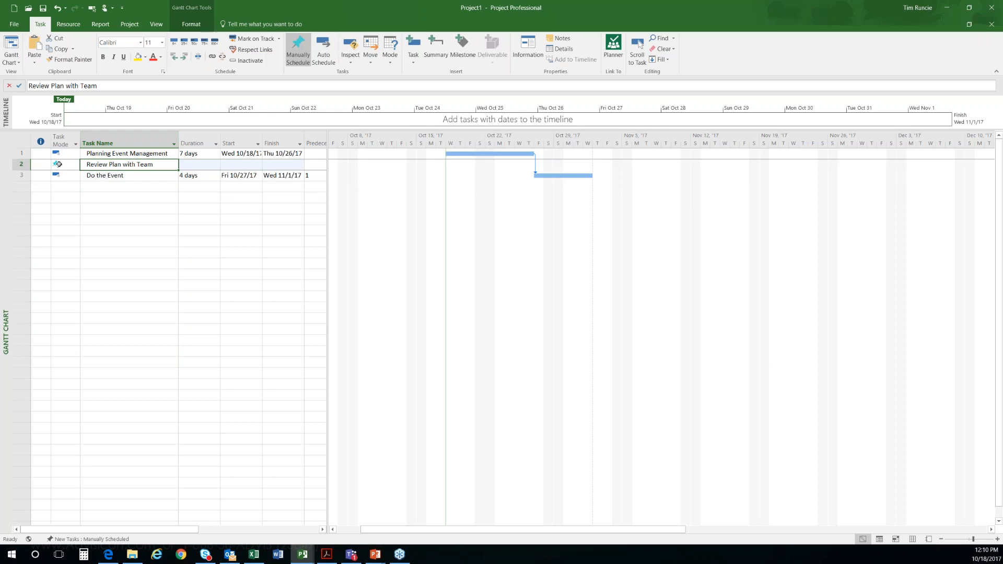
left_click(22, 164)
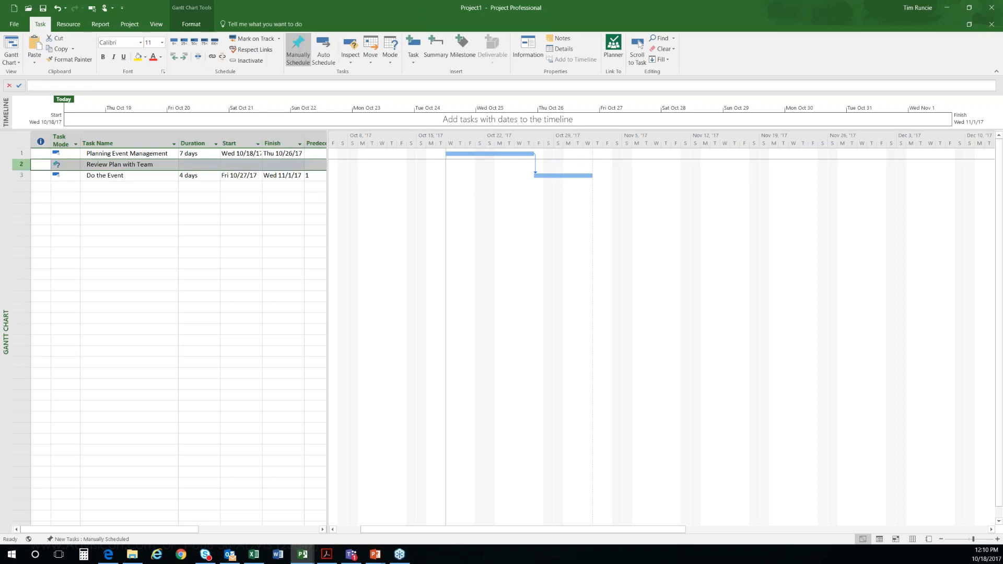
key("Delete")
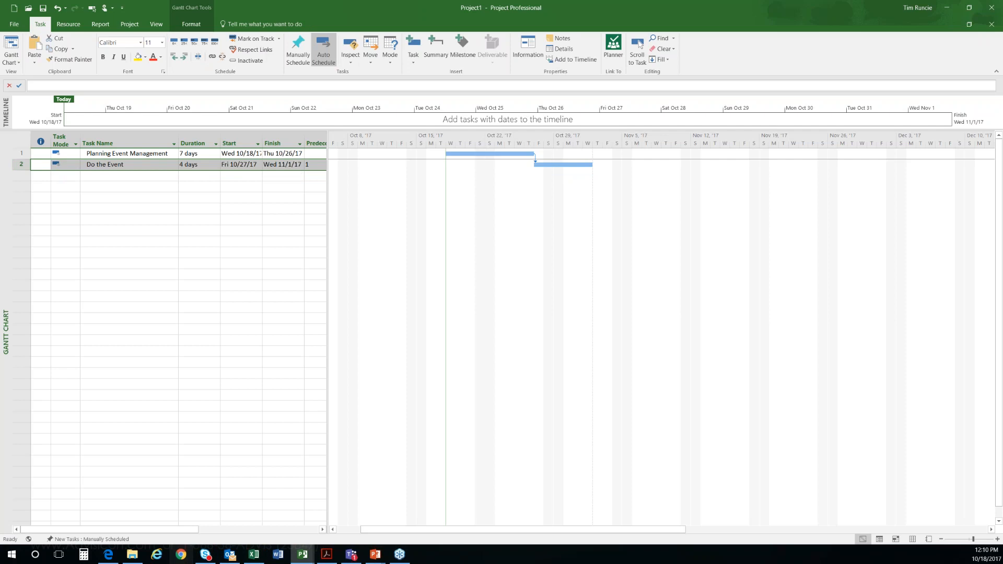
Step: Set the default mode for new tasks to Auto Scheduled
left_click(78, 540)
left_click(105, 515)
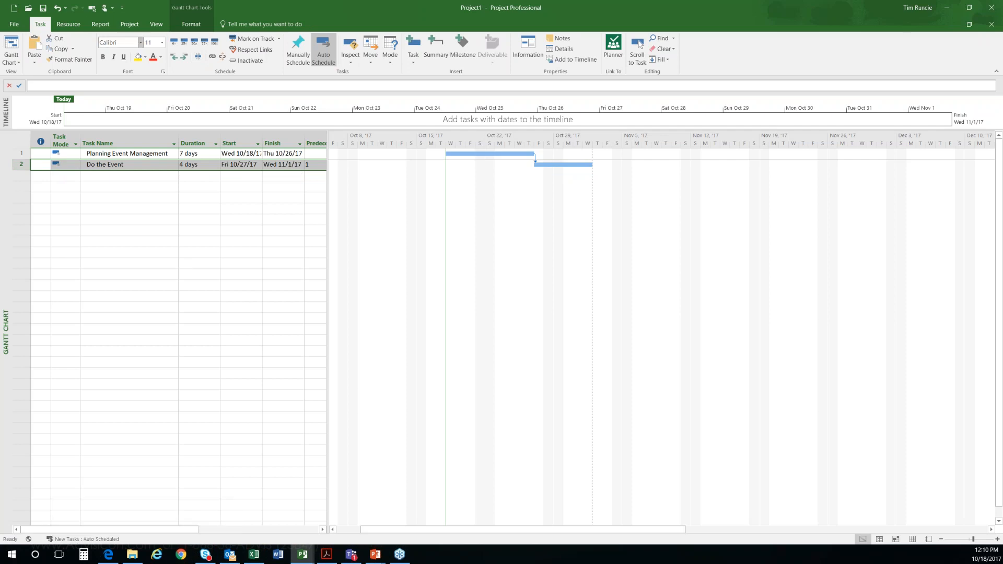
left_click(119, 193)
Step: Insert a task named X&Z above Do the Event and give it a duration of 3 days
left_click(105, 164)
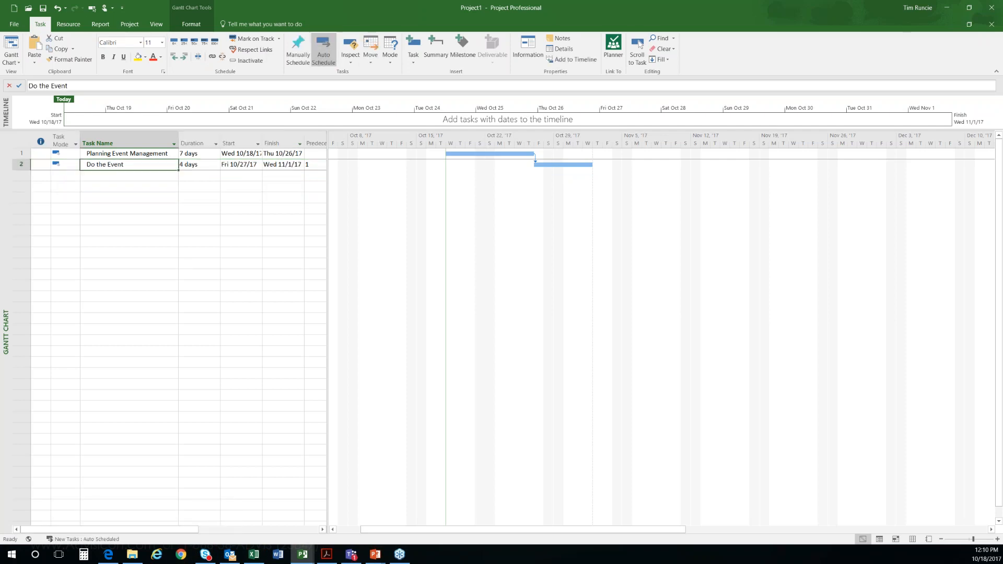
key("Insert")
type("X&Z")
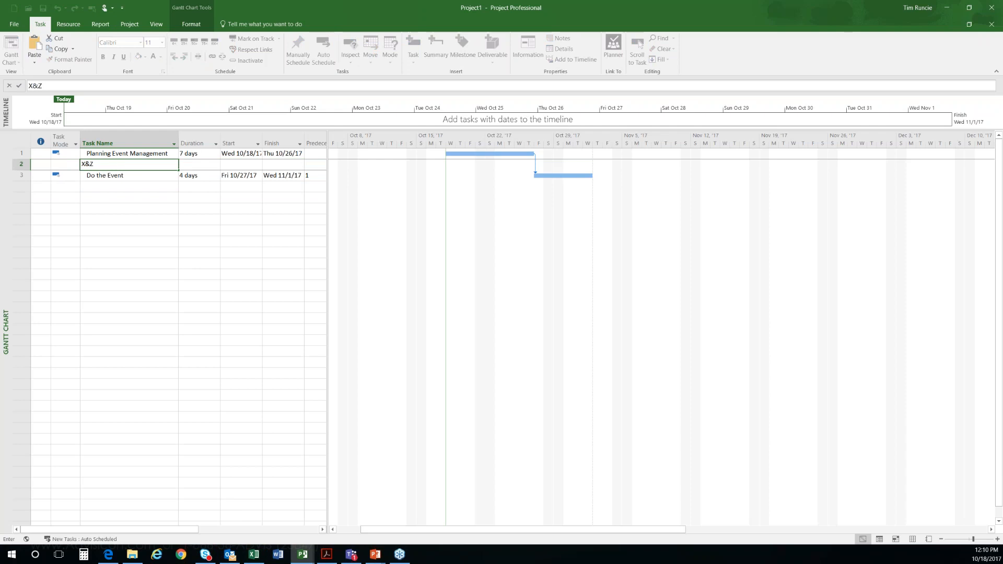
key("Return")
key("Up")
key("Right")
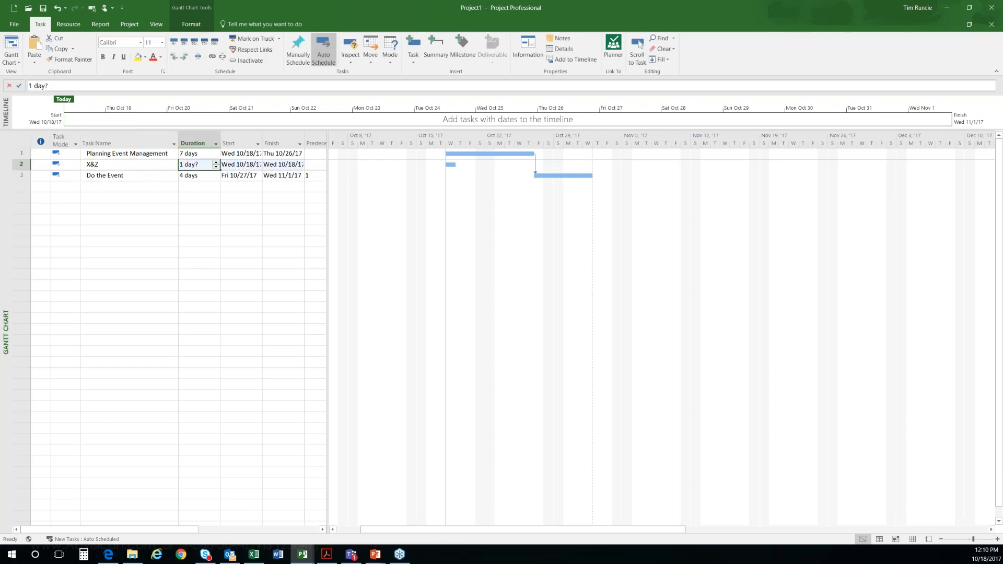
type("3")
key("Return")
key("Up")
Step: Delete the X&Z task
left_click(23, 165)
key("Delete")
left_click(164, 219)
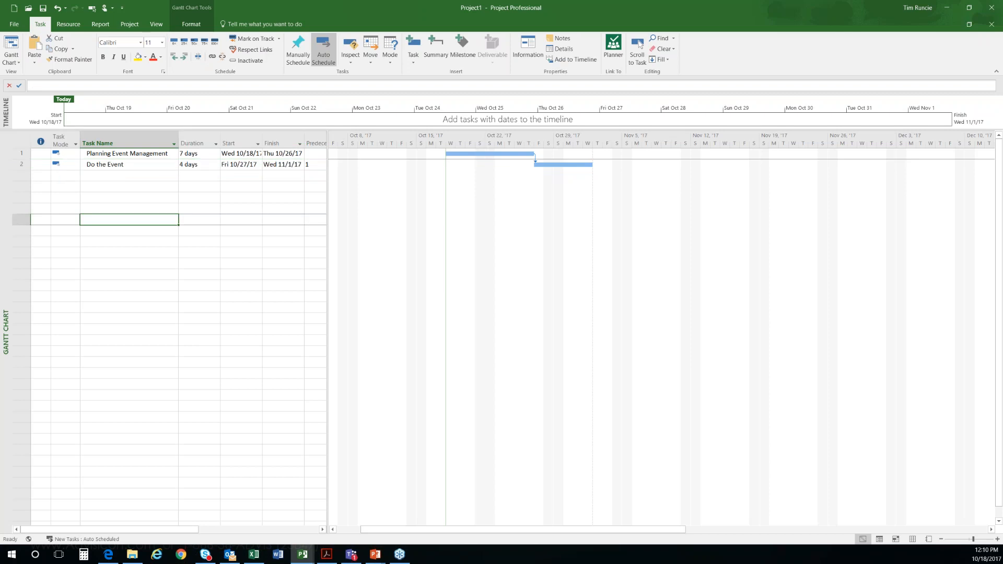
Step: Remove the link between Planning Event Management and Do the Event
left_click_drag(144, 154, 141, 164)
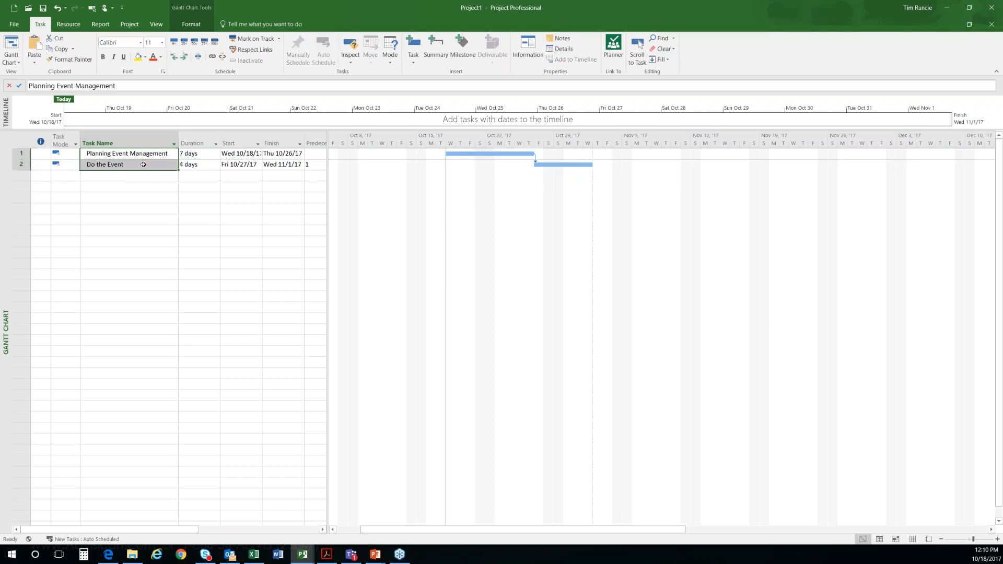
left_click(221, 56)
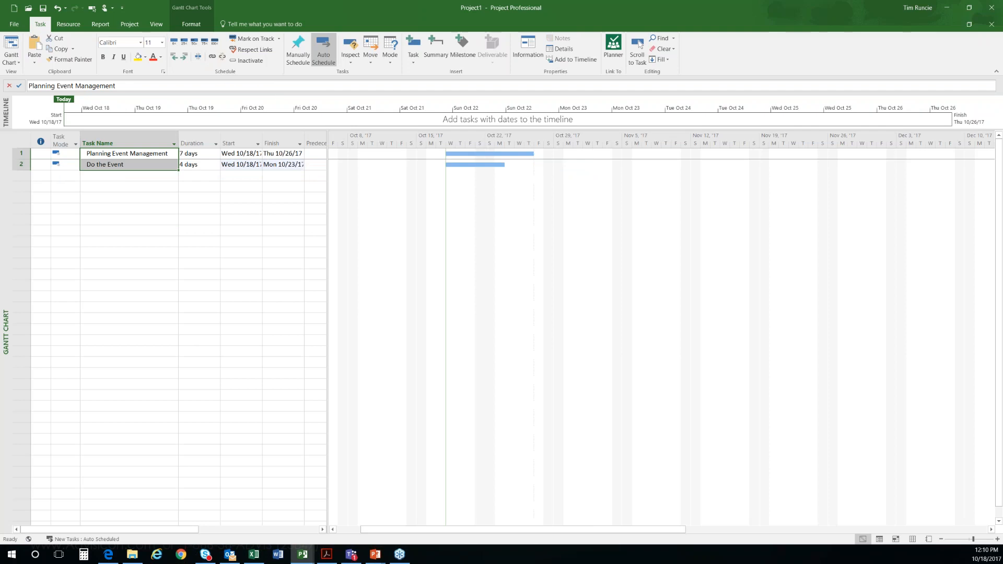
left_click(227, 221)
left_click_drag(147, 153, 146, 160)
Step: Add a milestone task named Event Complete below Do the Event with a duration of 0 days
left_click(139, 175)
type("Eevent Complete")
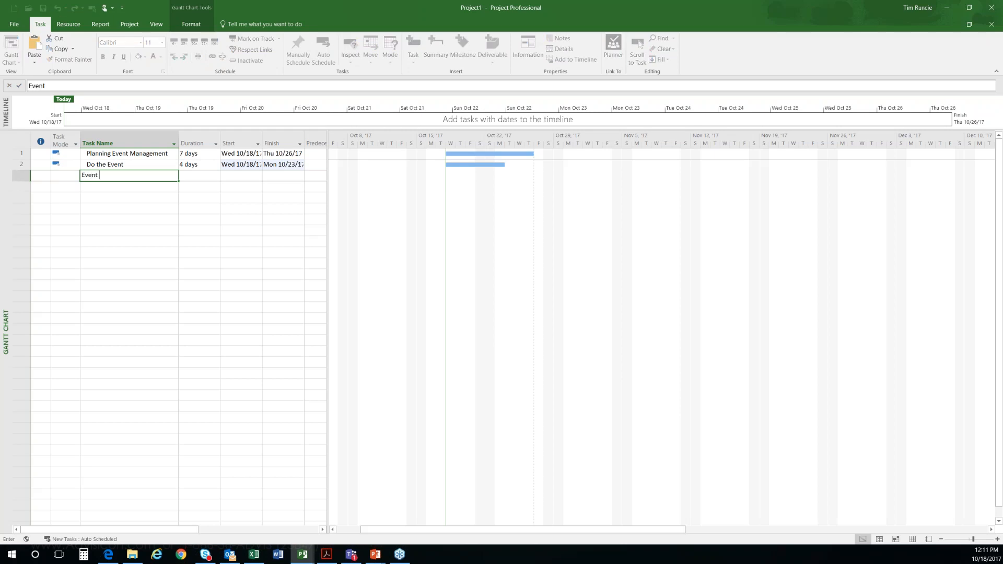
key("Tab")
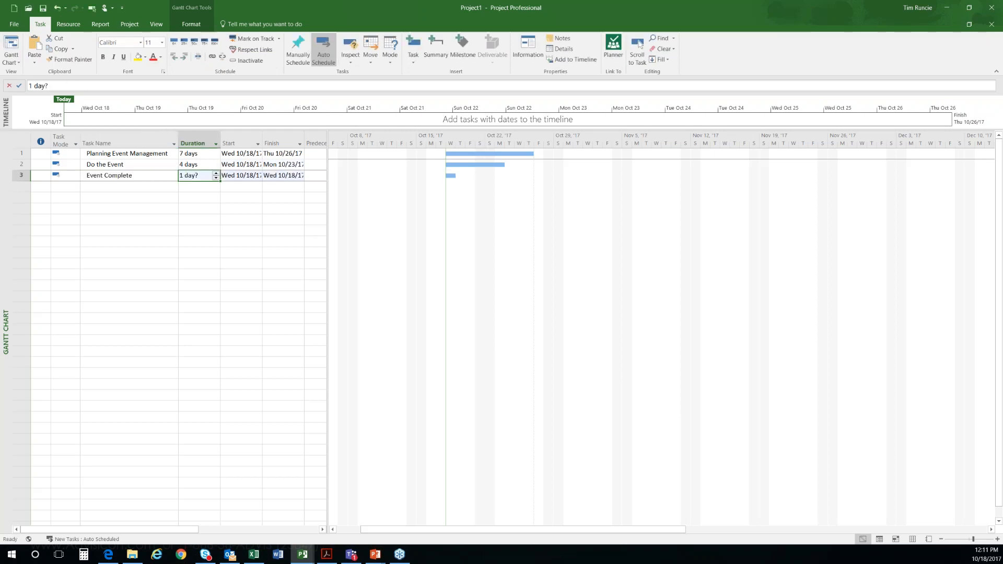
type("0")
key("shift+Tab")
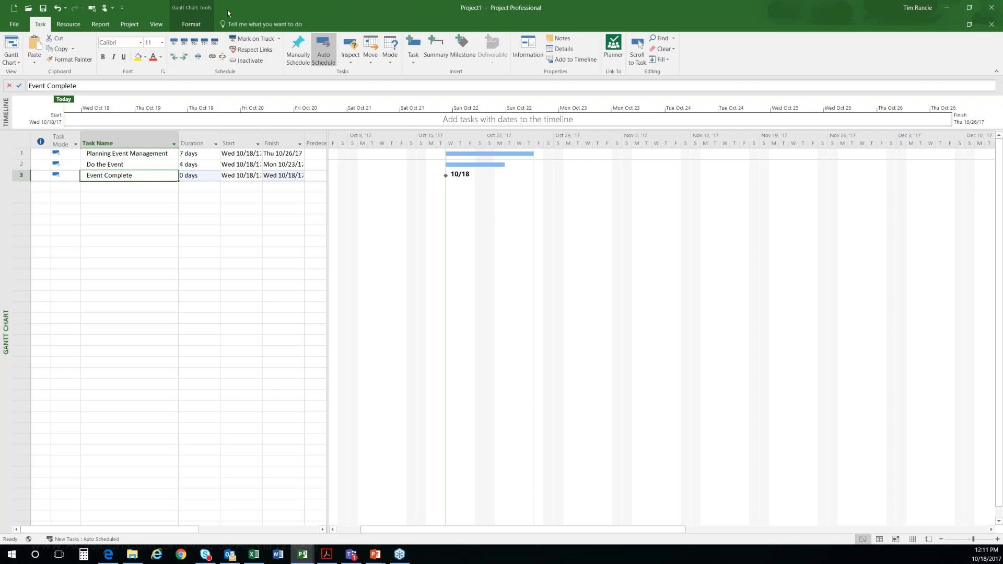
Step: Widen the Start column and the task table, and set the start date of Do the Event to Tue 10/24/17
left_click_drag(262, 141, 272, 141)
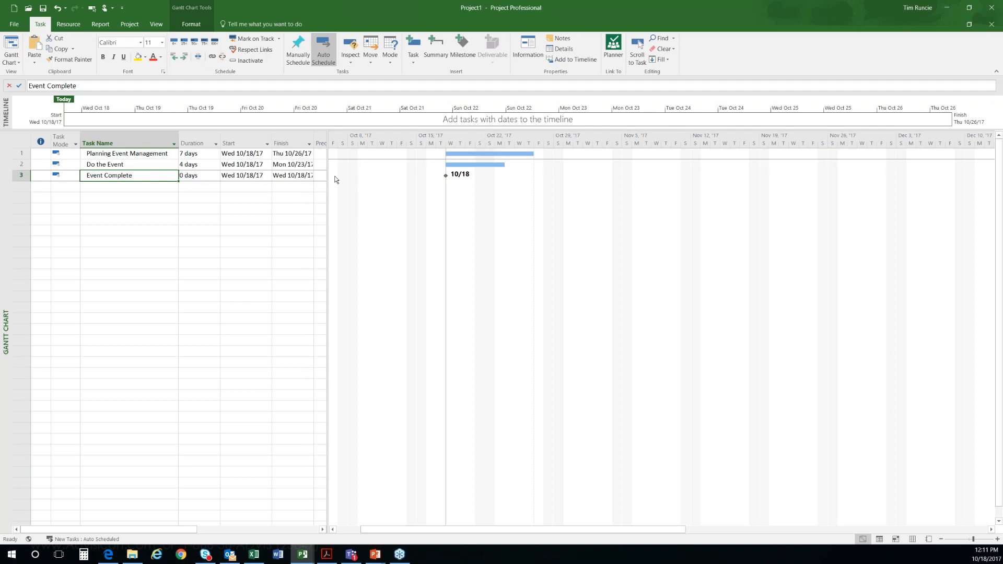
left_click_drag(327, 178, 345, 178)
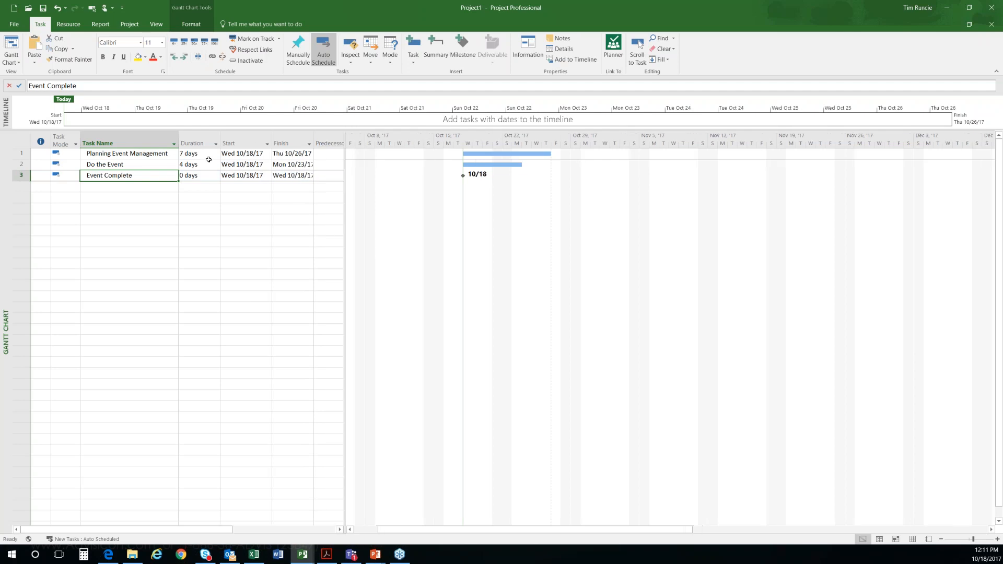
left_click(267, 166)
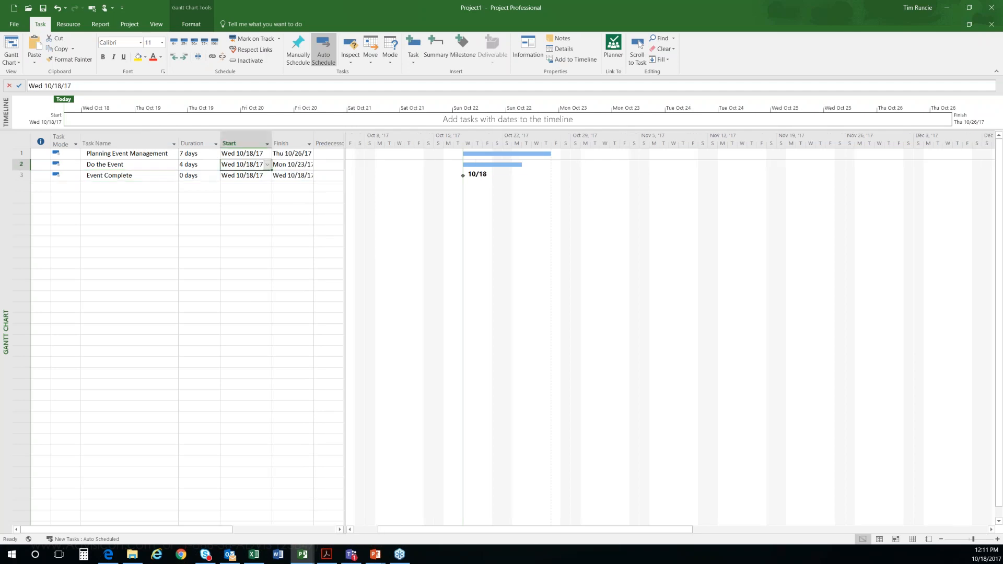
left_click(267, 165)
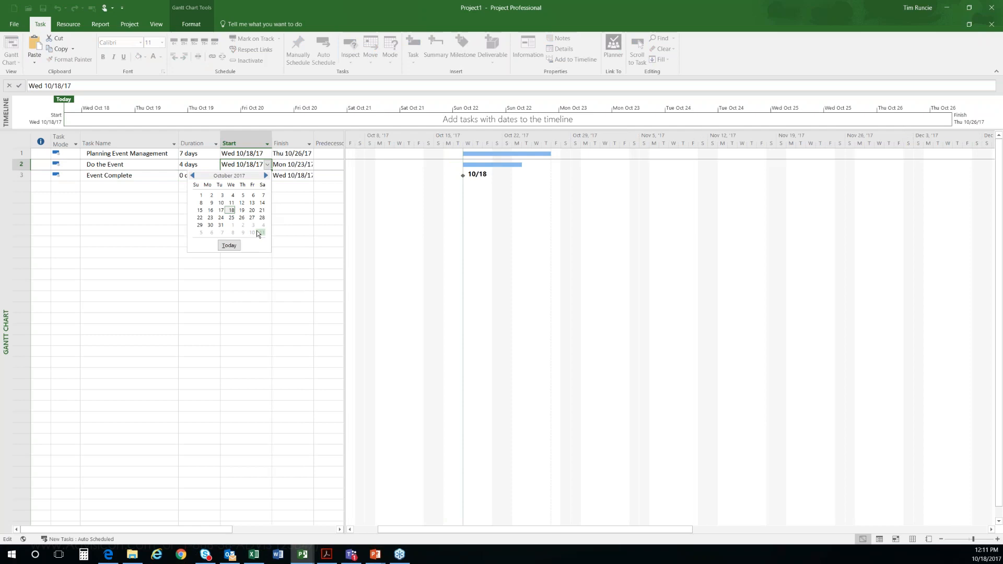
left_click(221, 217)
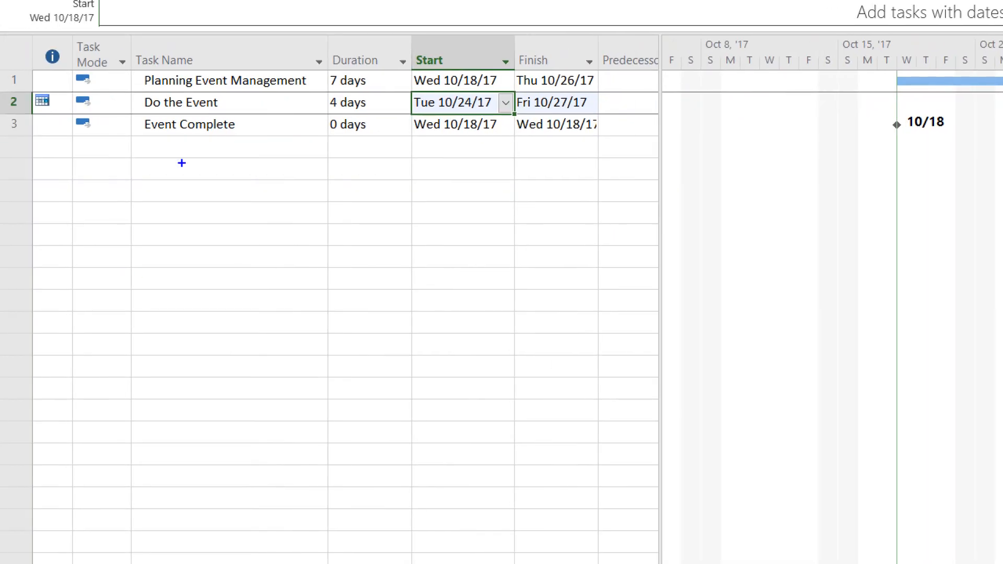
mouse_move(52, 76)
left_mouse_down()
mouse_move(28, 89)
mouse_move(46, 135)
mouse_move(62, 105)
mouse_move(54, 70)
left_mouse_up()
mouse_move(41, 112)
left_mouse_down()
mouse_move(61, 261)
mouse_move(44, 384)
mouse_move(25, 411)
mouse_move(44, 421)
mouse_move(47, 407)
left_mouse_up()
mouse_move(522, 55)
left_mouse_down()
mouse_move(387, 149)
mouse_move(479, 176)
mouse_move(500, 45)
left_mouse_up()
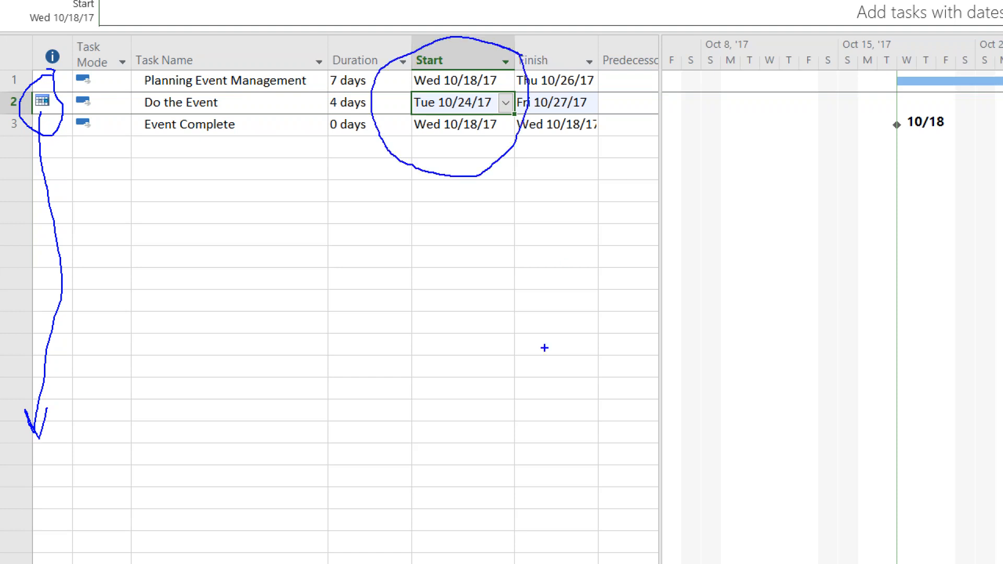
key("Escape")
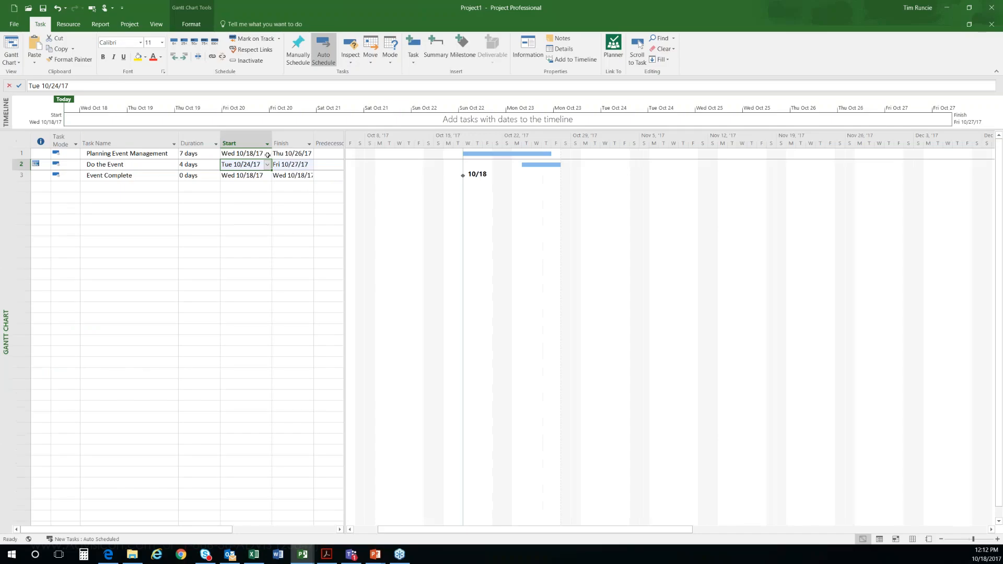
Step: Link Planning Event Management to Do the Event as its predecessor in the Gantt chart
left_click_drag(491, 152, 528, 164)
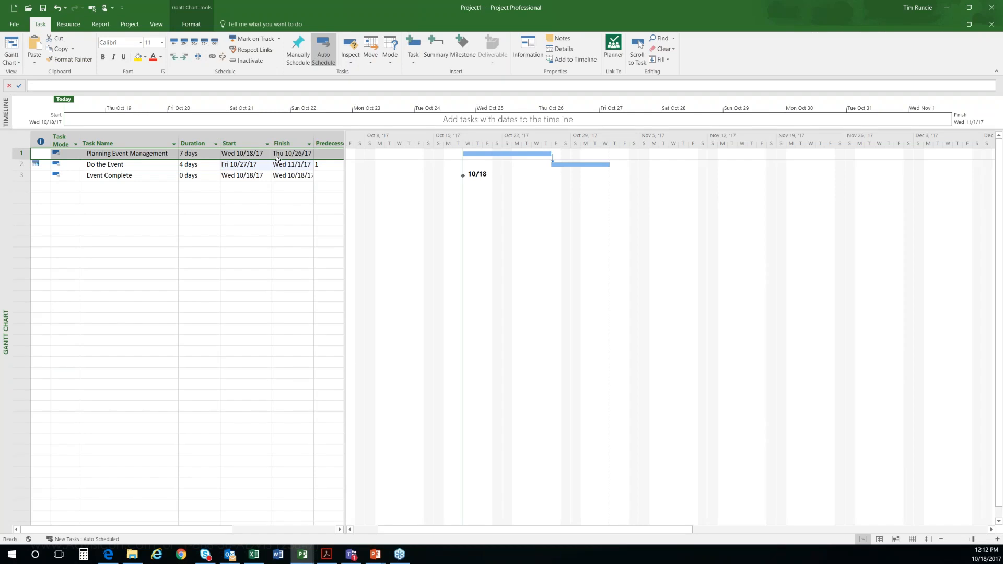
left_click(199, 198)
Step: Set the duration of Planning Event Management to 1 day and undo the change
left_click(202, 155)
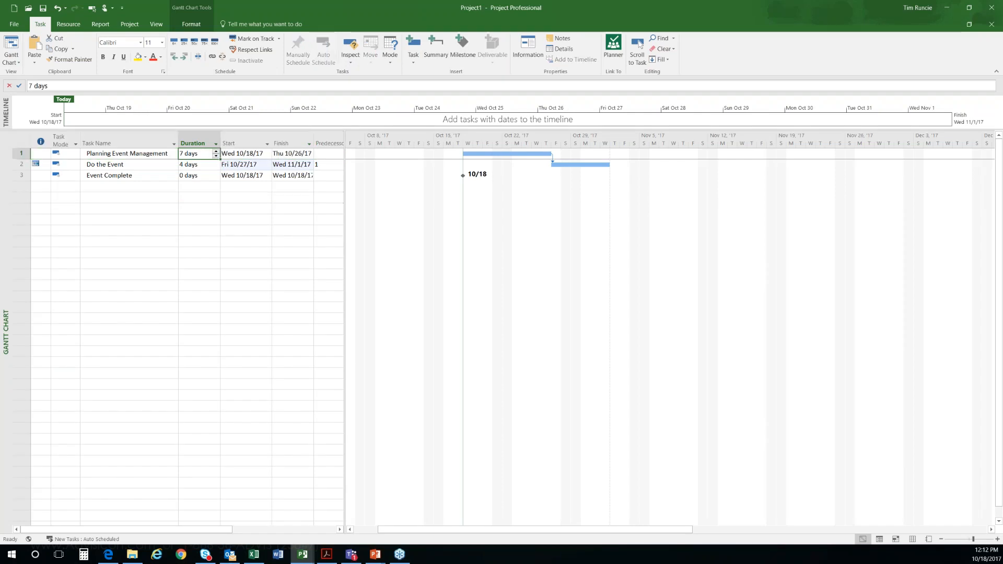
type("1")
key("Return")
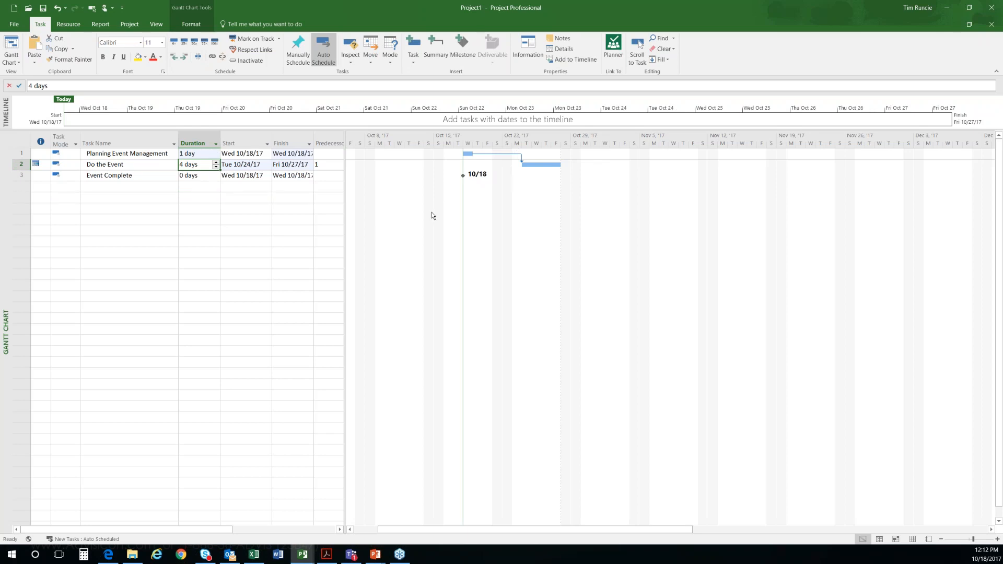
key("ctrl+z")
left_click(201, 231)
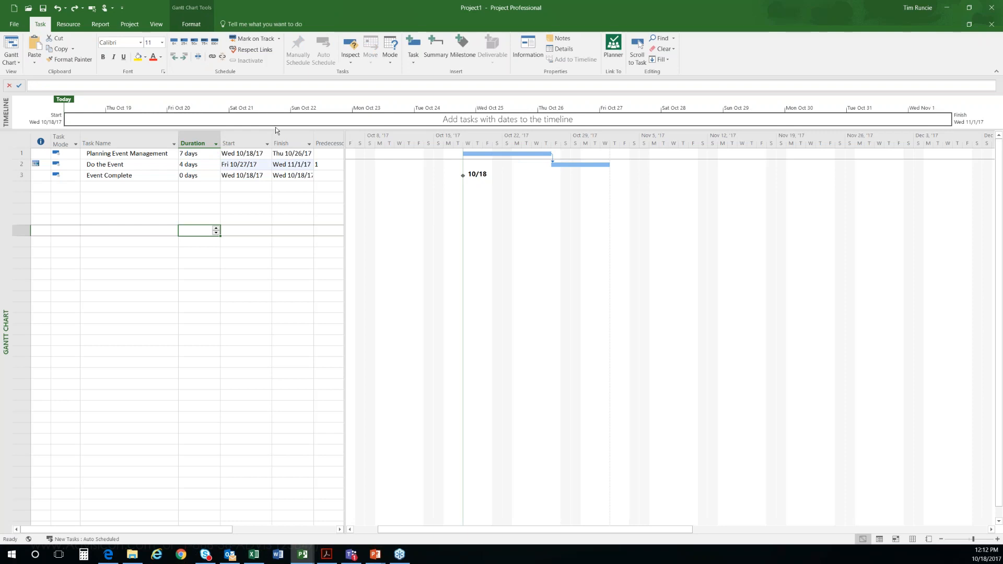
left_click(38, 163)
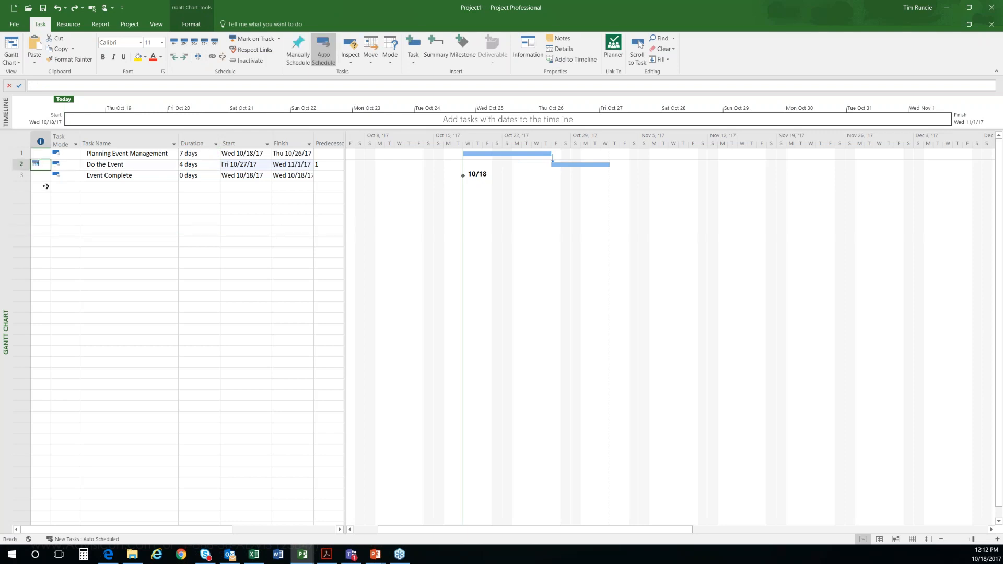
left_click_drag(38, 178, 41, 407)
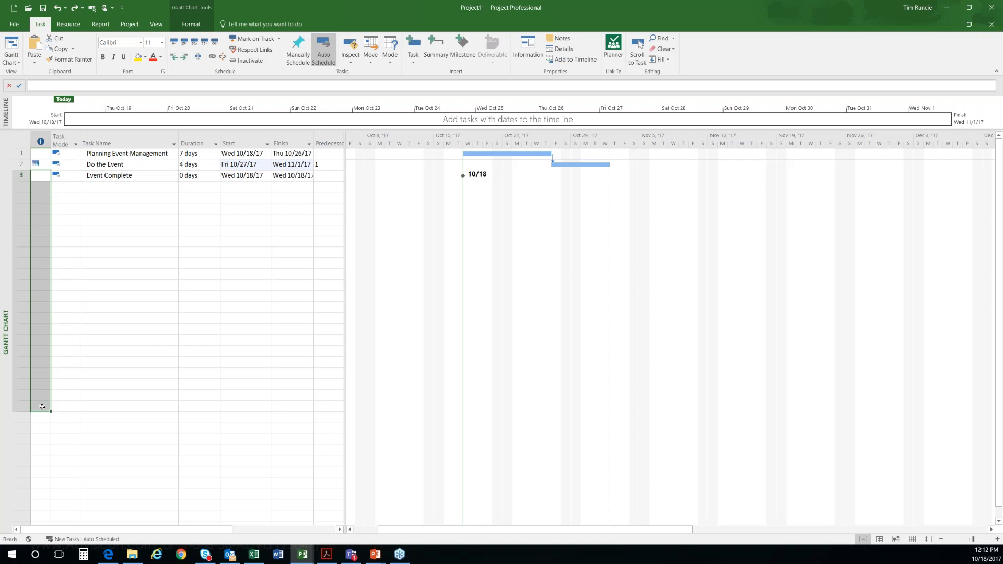
left_click_drag(245, 155, 249, 429)
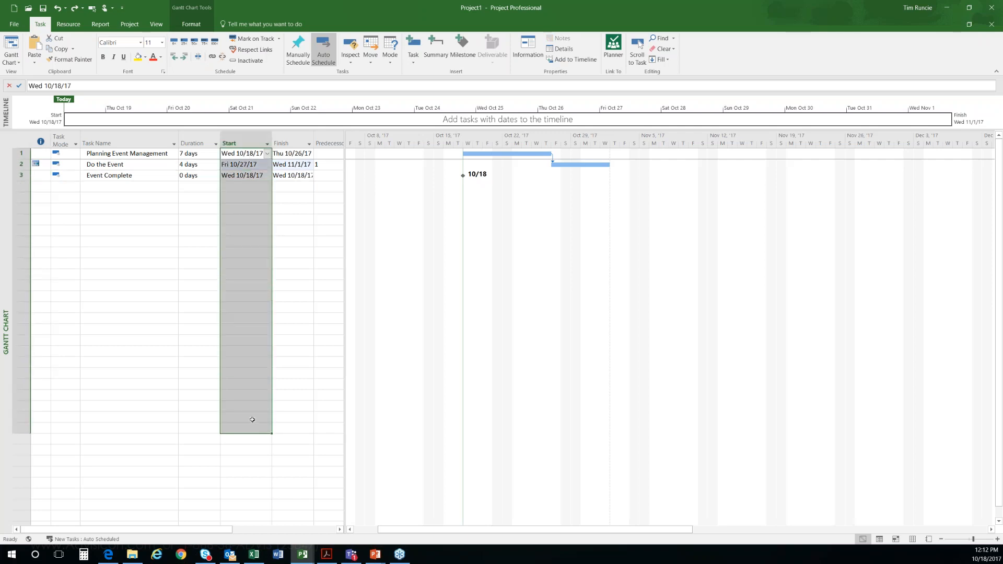
left_click(120, 188)
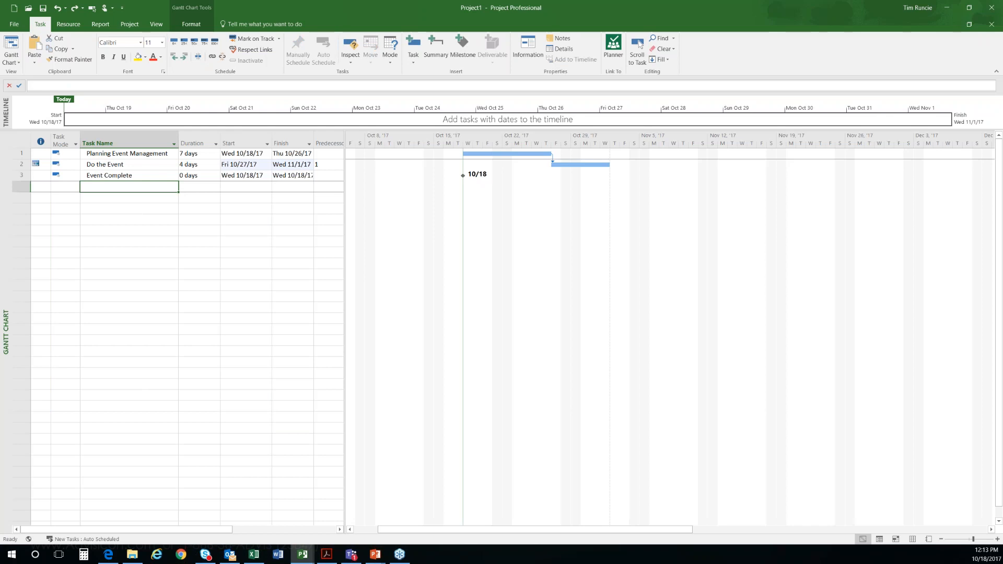
Step: Set the constraint type of Do the Event to As Soon As Possible in its task information
left_click(177, 222)
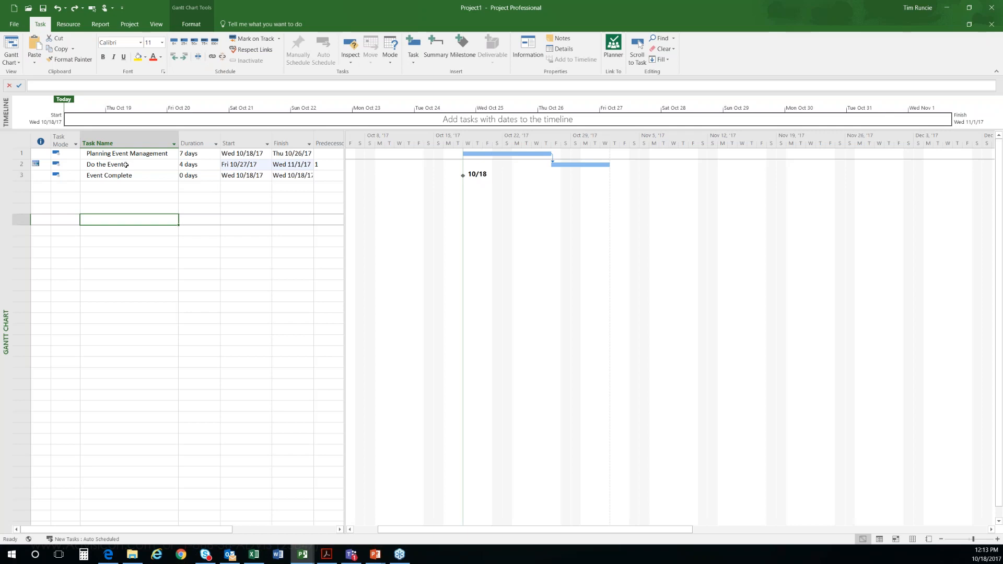
left_click(126, 165)
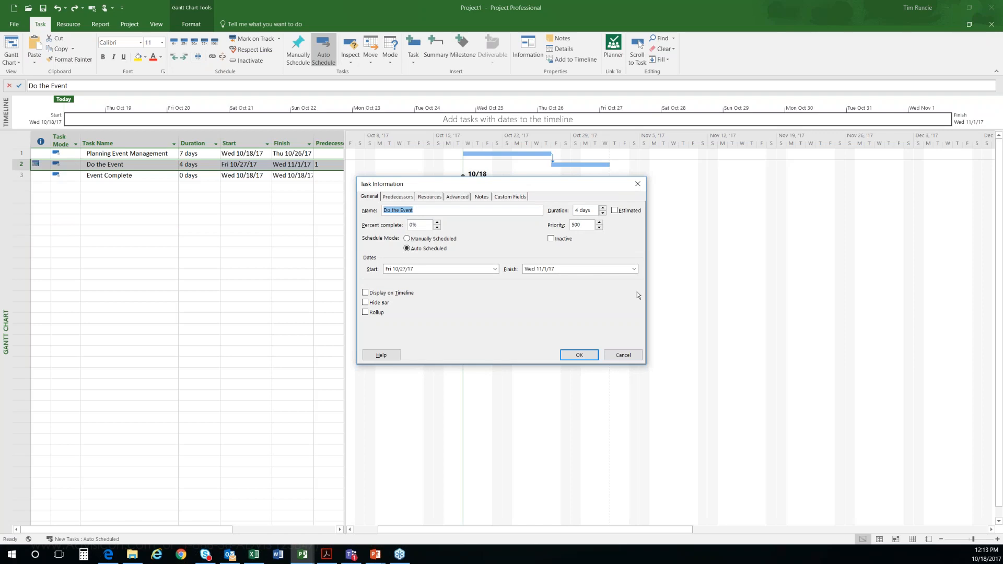
left_click(458, 198)
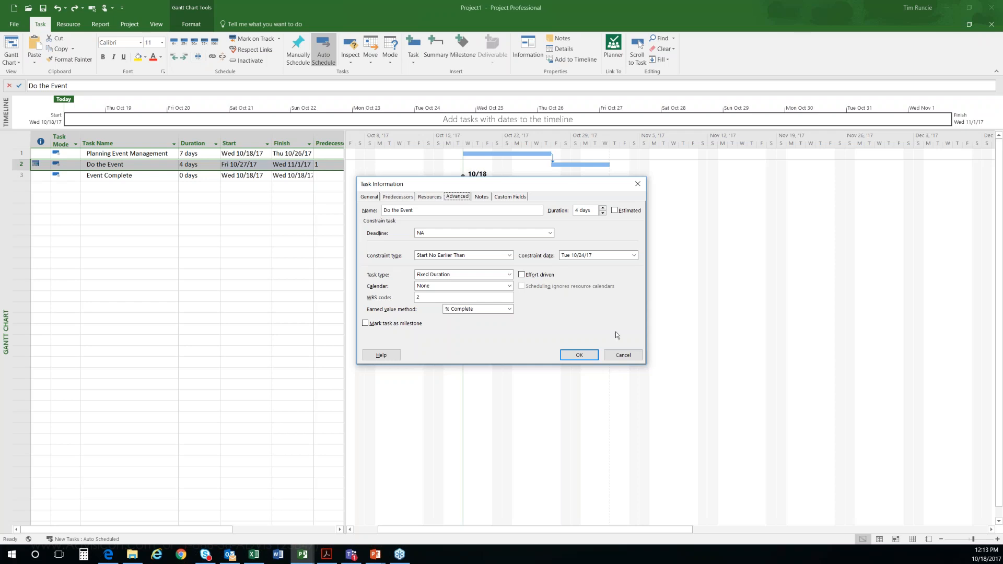
left_click(458, 257)
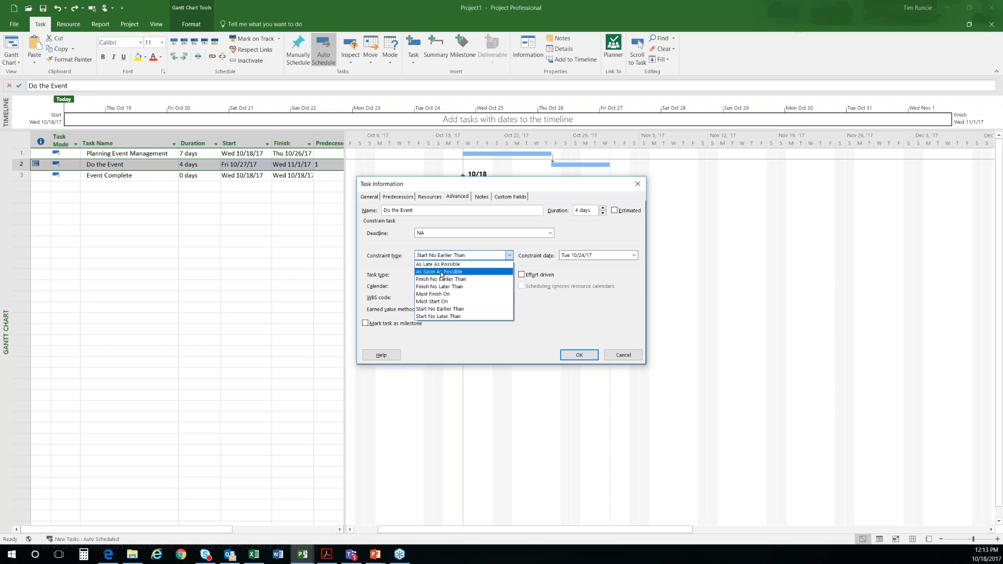
left_click(440, 272)
left_click(578, 354)
left_click(128, 231)
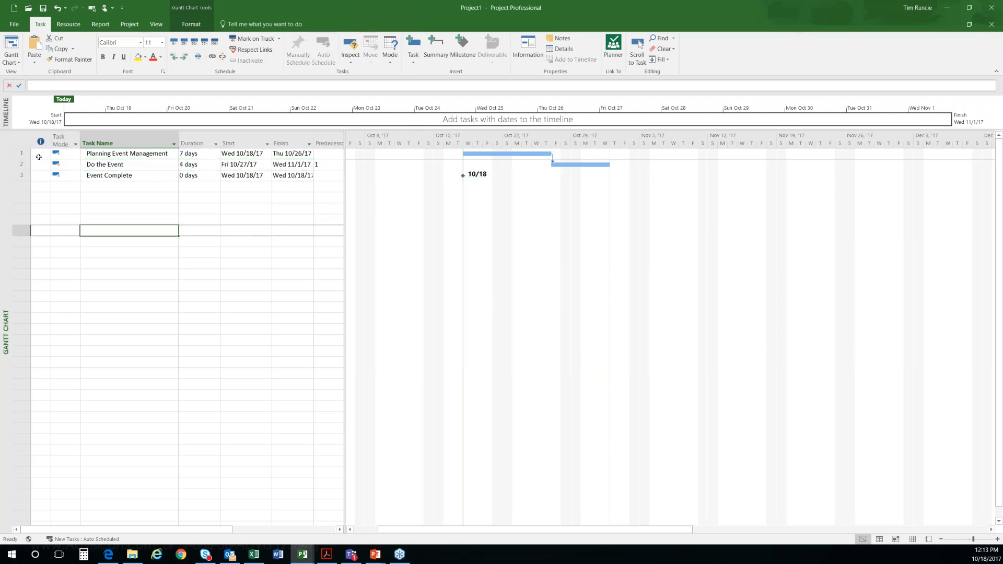
Step: Set the duration of Planning Event Management to 4 days and undo the last two changes
left_click(196, 156)
left_click(216, 157)
left_click(215, 156)
left_click(216, 156)
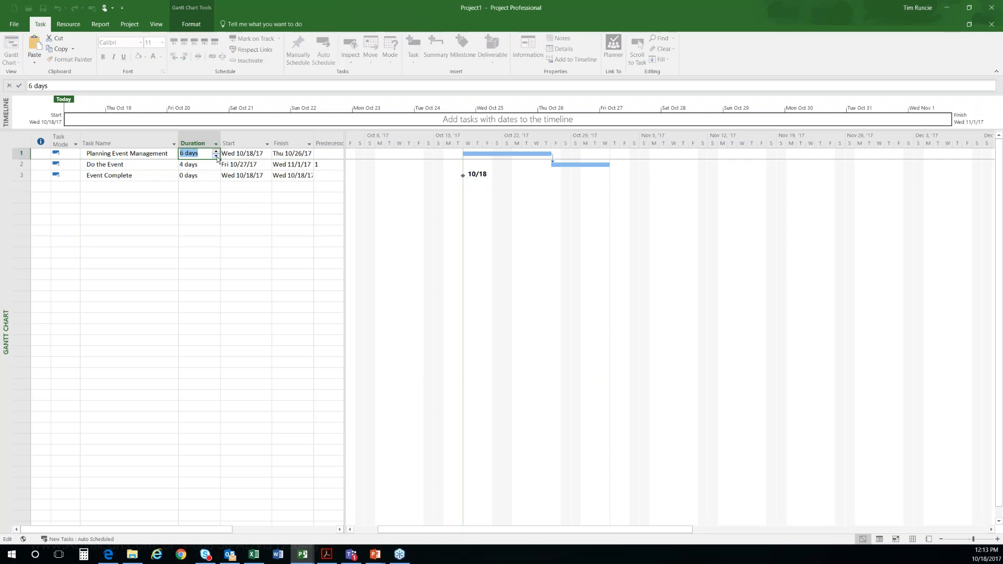
left_click(194, 219)
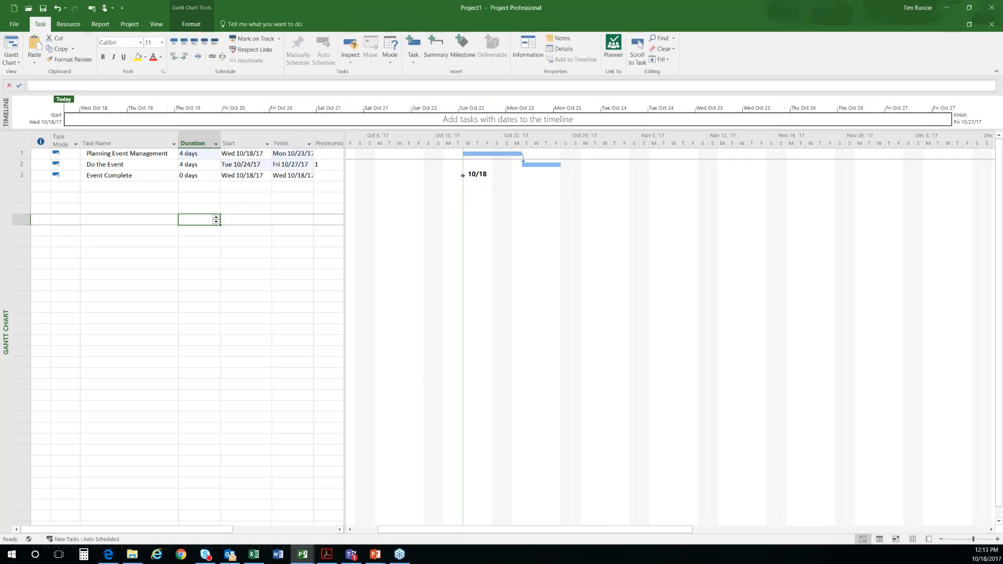
key("ctrl+z")
key("ctrl+z")
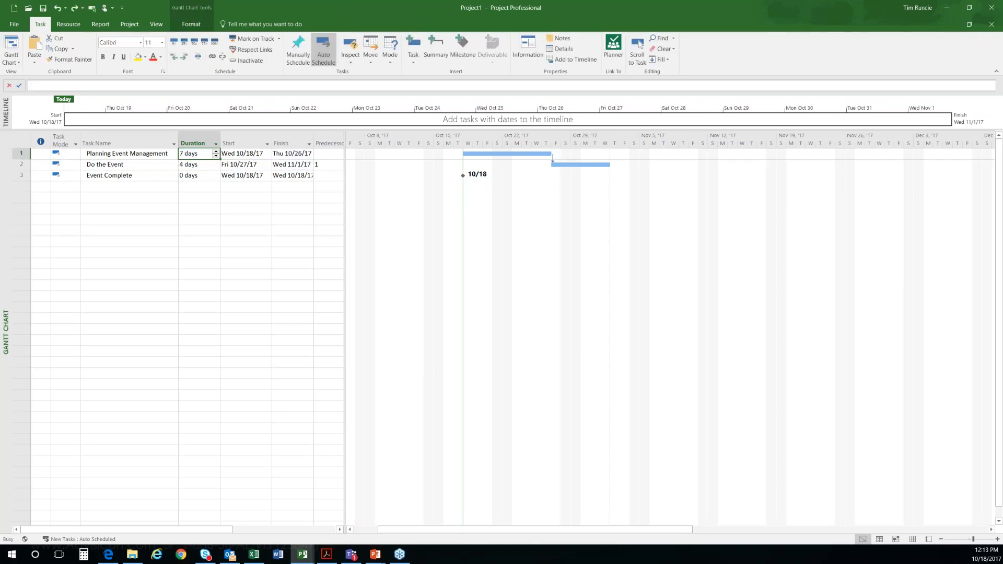
Step: Unlink the tasks Planning Event Management, Do the Event and Event Complete
left_click(90, 197)
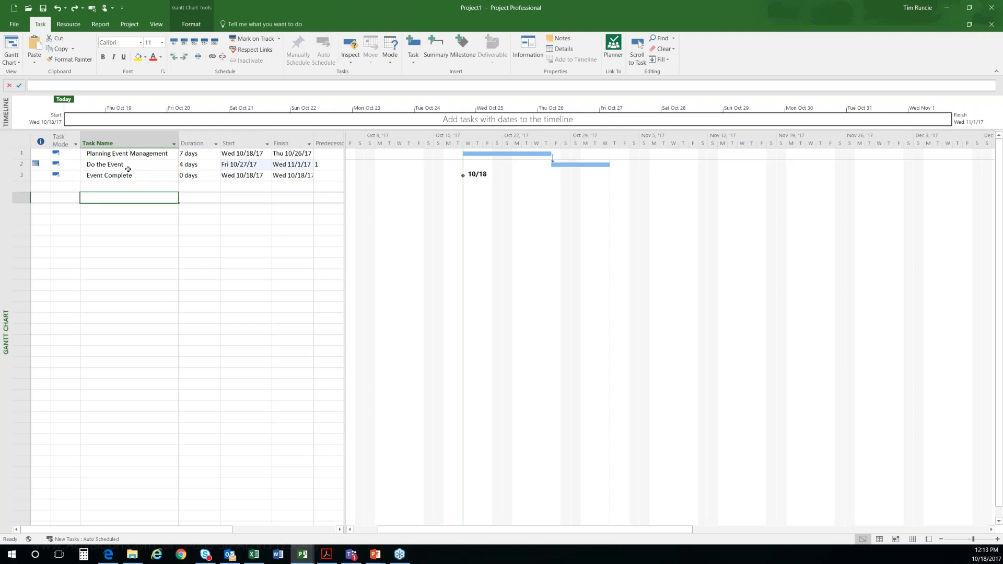
left_click(230, 210)
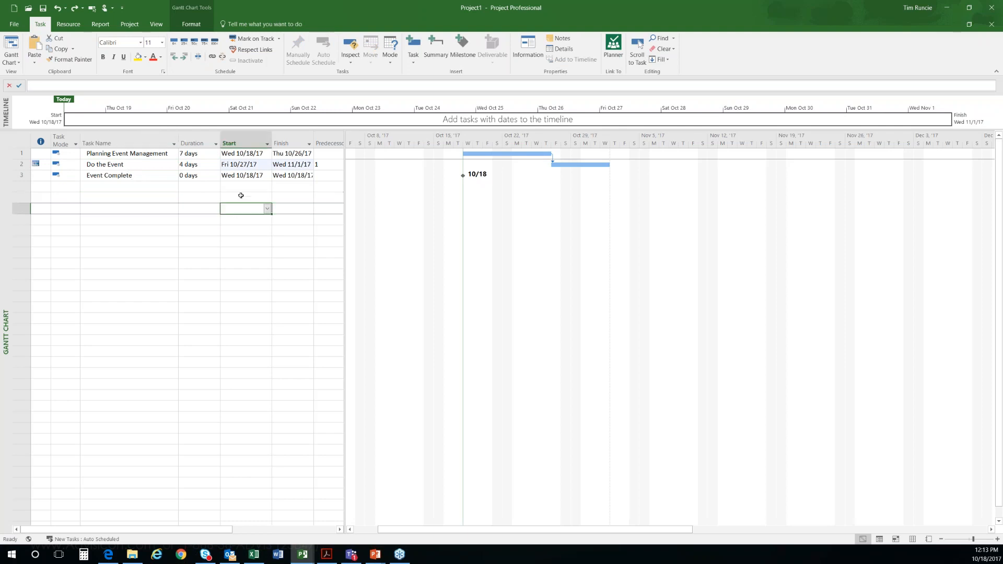
left_click(248, 165)
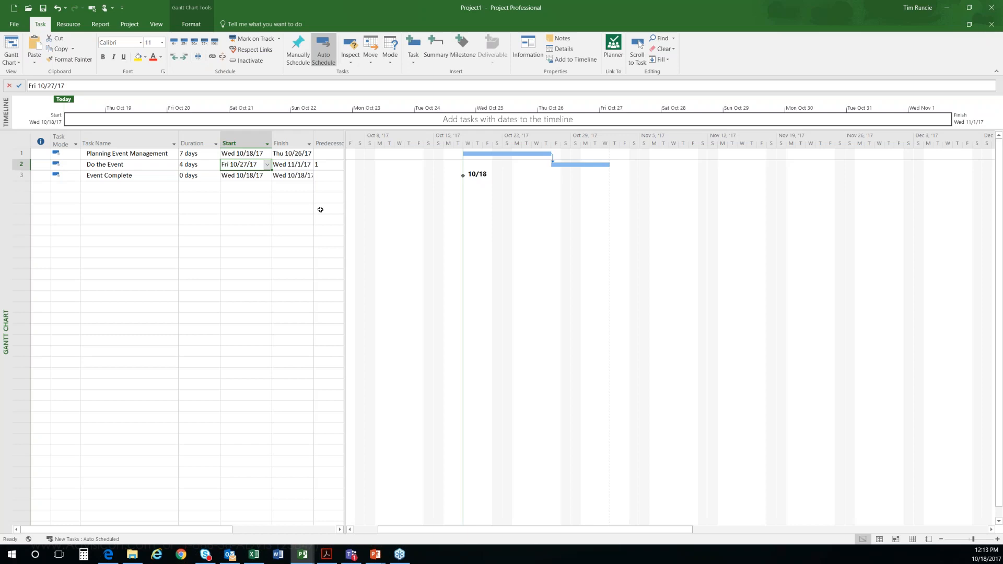
left_click_drag(144, 151, 142, 176)
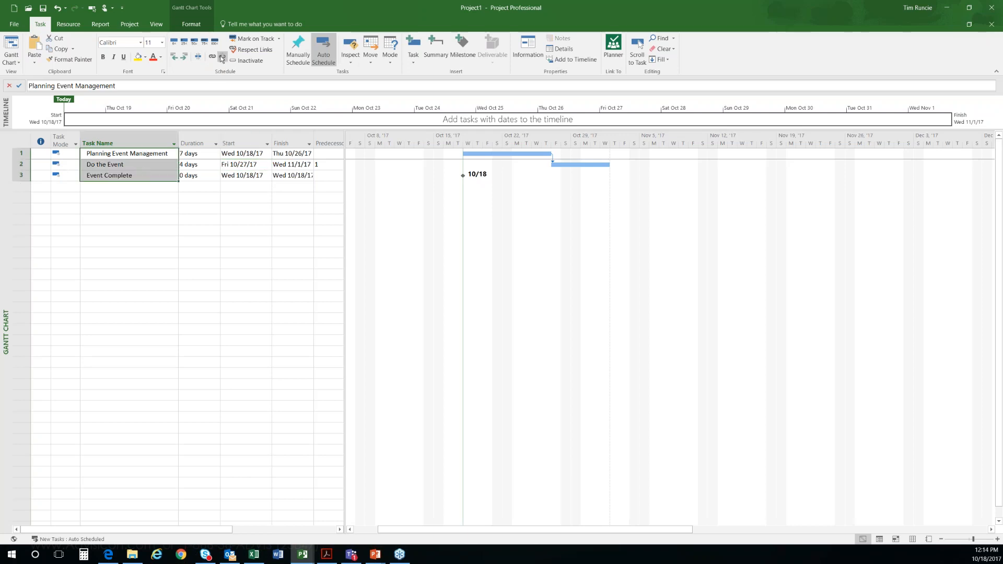
left_click(222, 57)
left_click(142, 211)
left_click_drag(142, 214, 141, 220)
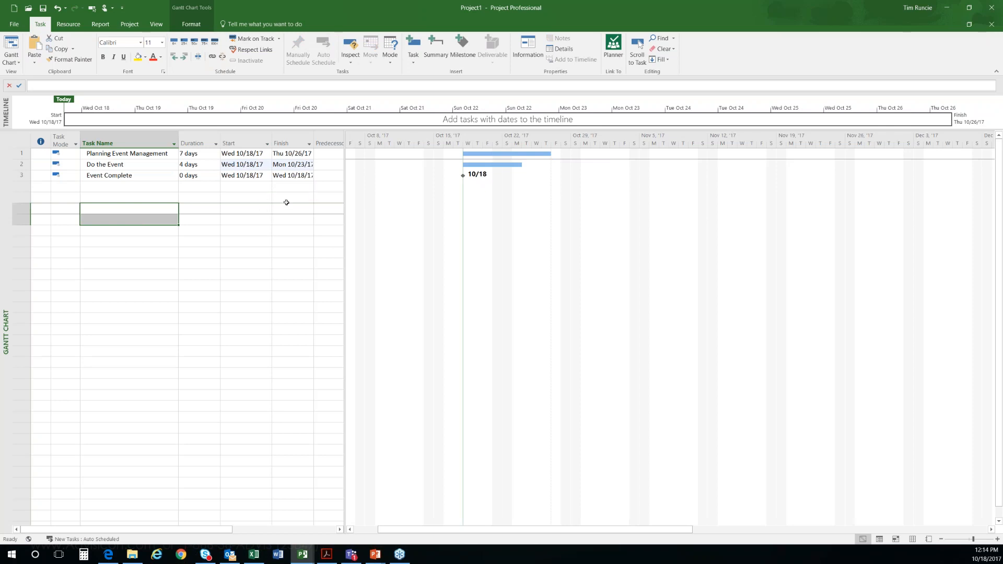
Step: Move the Do the Event bar in the Gantt chart to start on Thu 11/2/17 and undo the move
left_click_drag(343, 183, 346, 183)
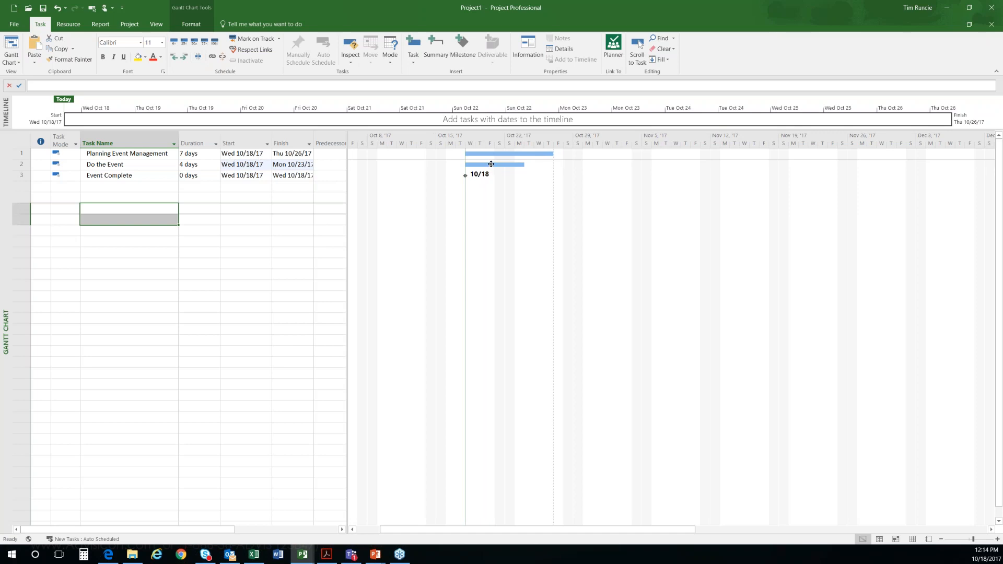
left_click_drag(488, 165, 644, 164)
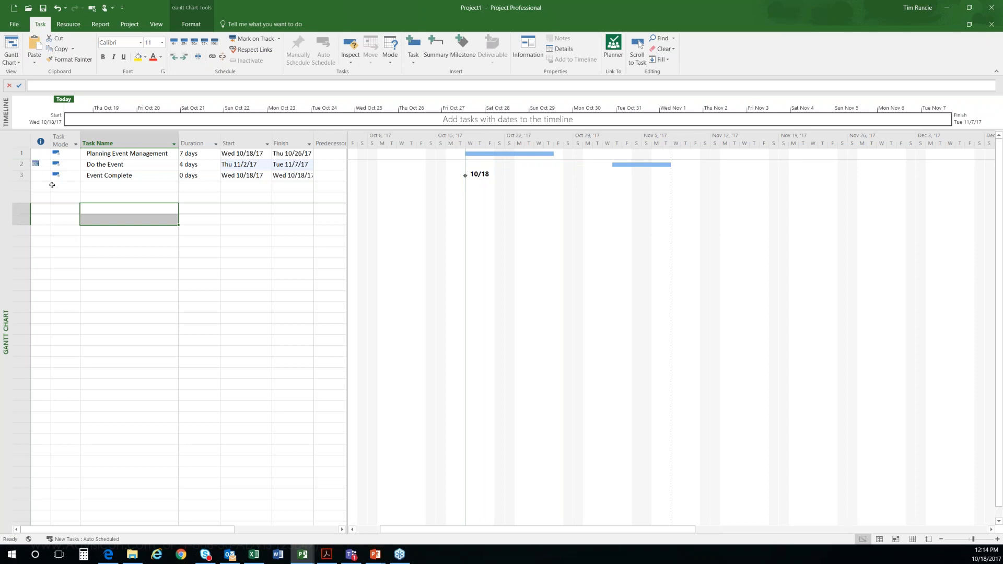
key("ctrl+z")
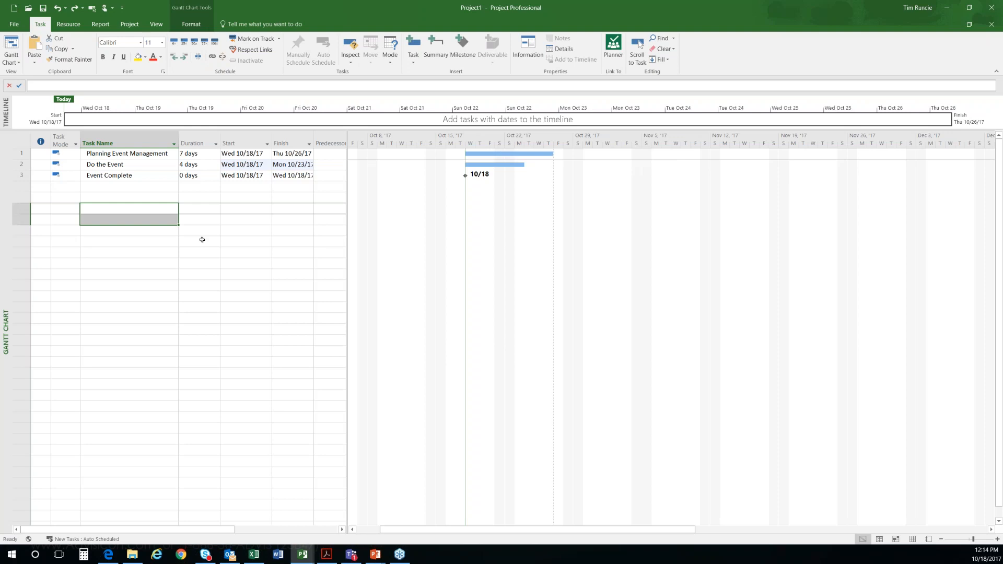
Step: Widen the task table to show the full Predecessors column, and display the Task Form in an enlarged details pane below the Gantt chart
left_click_drag(347, 186, 396, 188)
left_click(337, 152)
left_click_drag(336, 152, 337, 176)
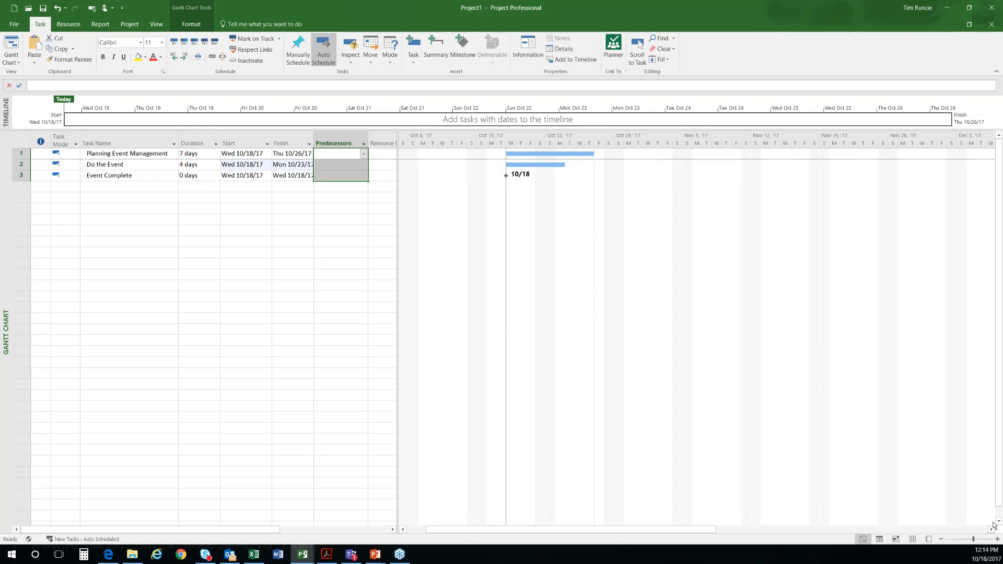
left_click(157, 24)
left_click(490, 49)
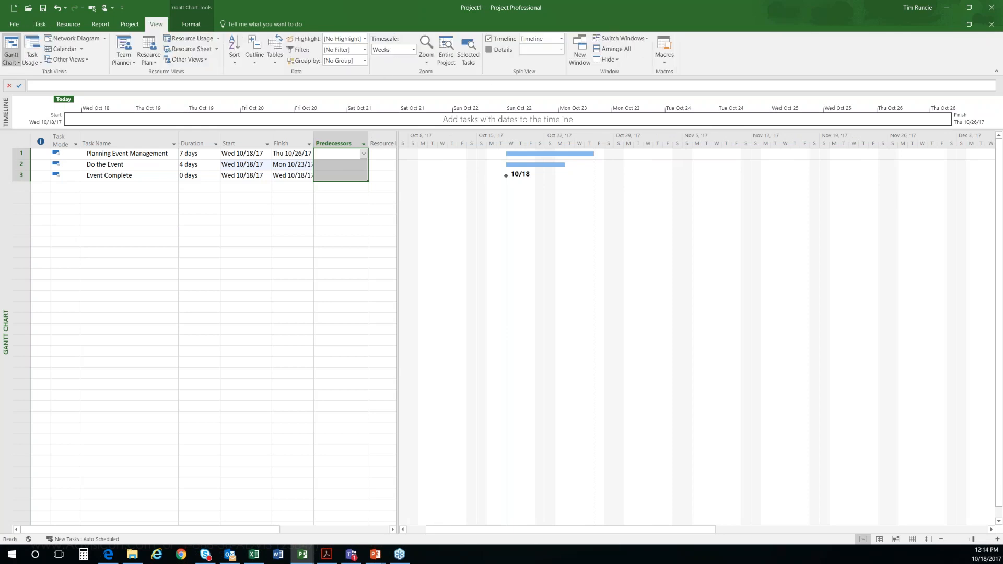
left_click_drag(342, 312, 342, 203)
Step: Examine the list of tasks offered as predecessors for Do the Event and close it without choosing any
left_click(340, 131)
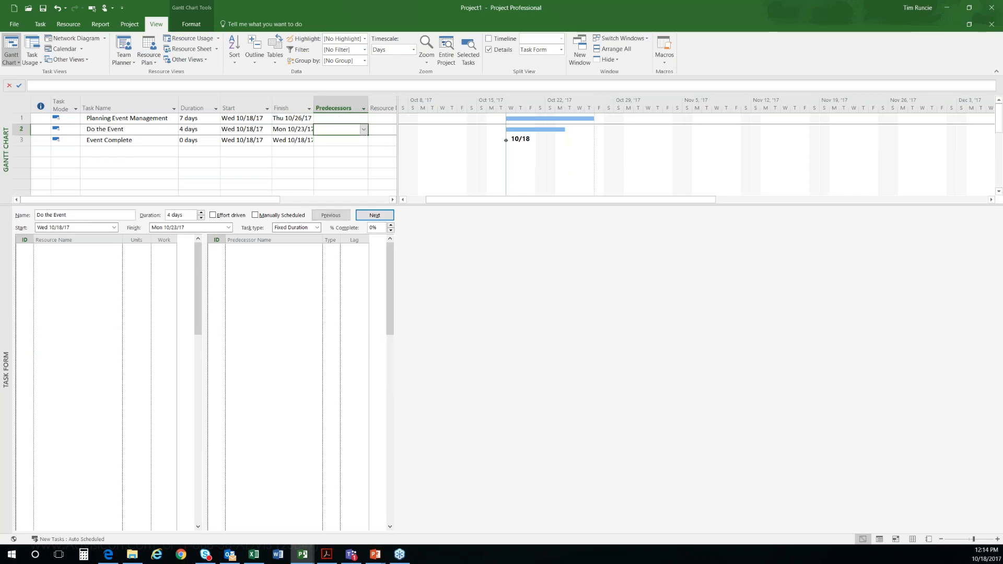
left_click(364, 131)
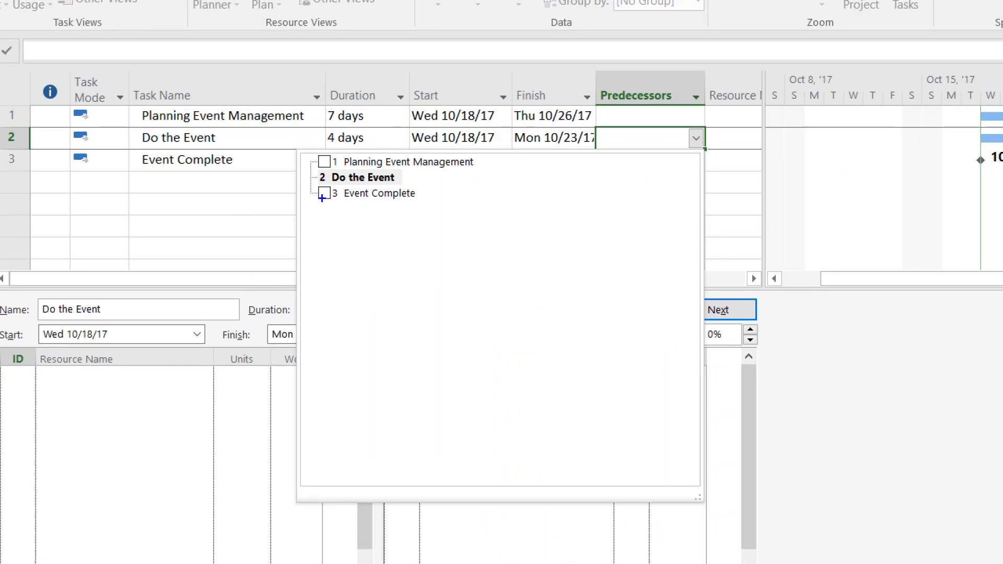
left_click_drag(325, 157, 342, 140)
left_click_drag(324, 188, 355, 184)
key("Escape")
left_click(108, 150)
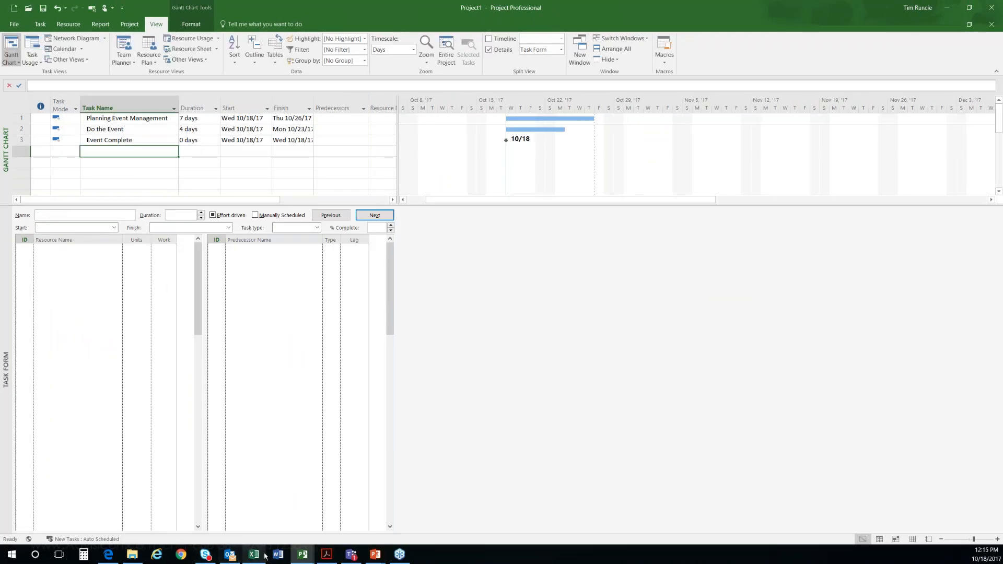
Step: Switch to the Current - Example Dashboard project and widen its task table past the Resource Names column
mouse_move(302, 555)
left_click(258, 524)
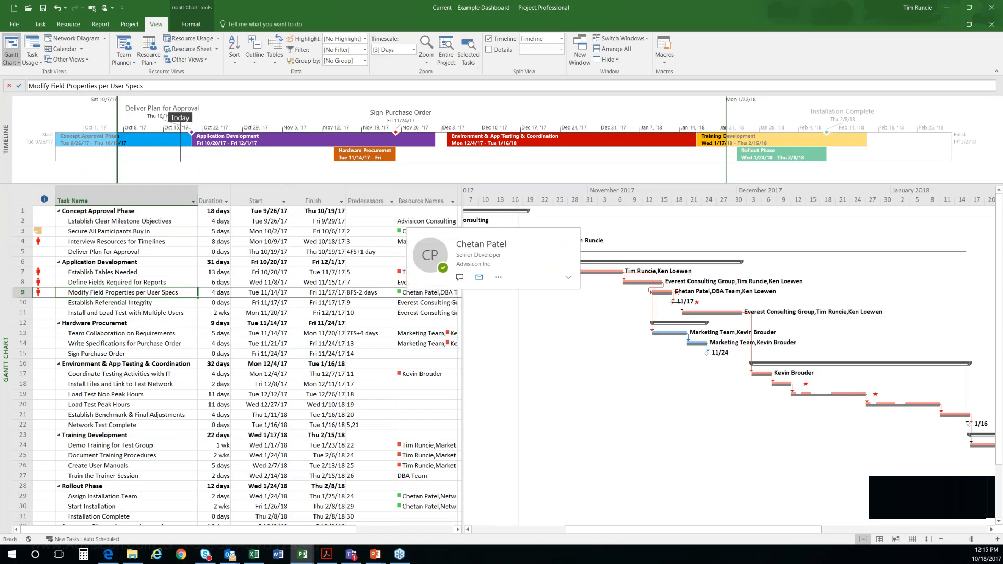
left_click_drag(462, 300, 535, 300)
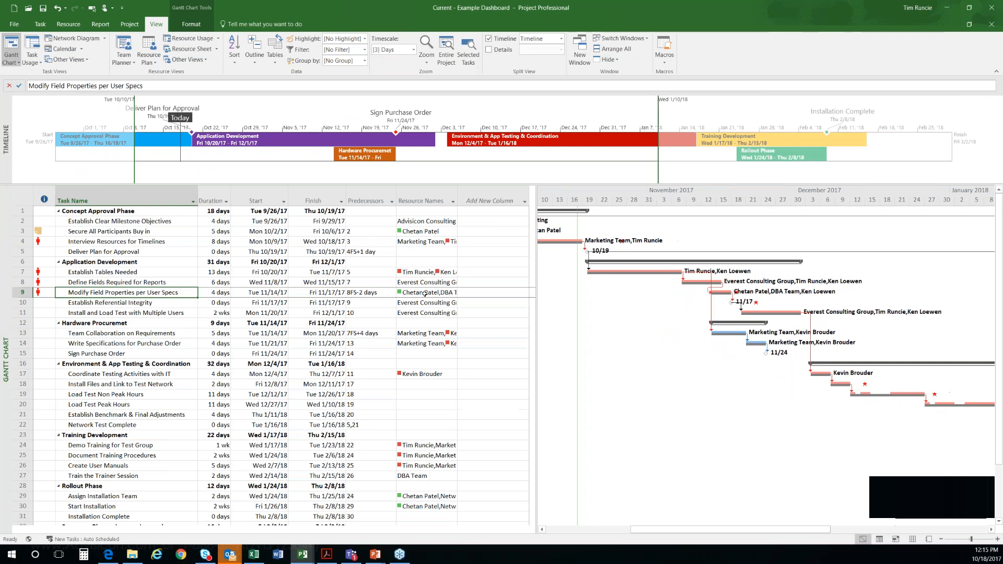
Step: Examine the predecessor choices for Establish Tables Needed and leave its predecessor as it is
left_click(365, 276)
left_click(392, 272)
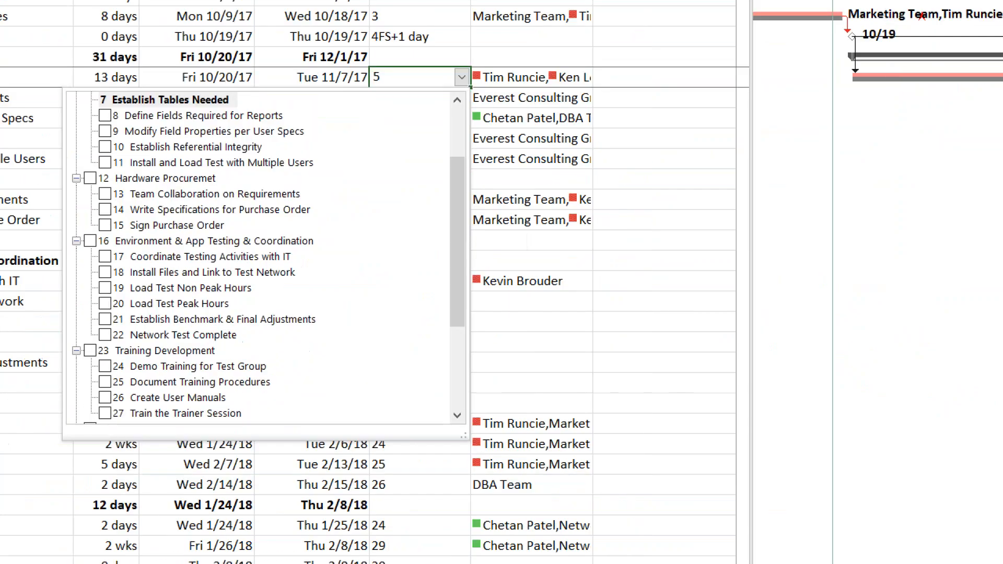
left_click(123, 120)
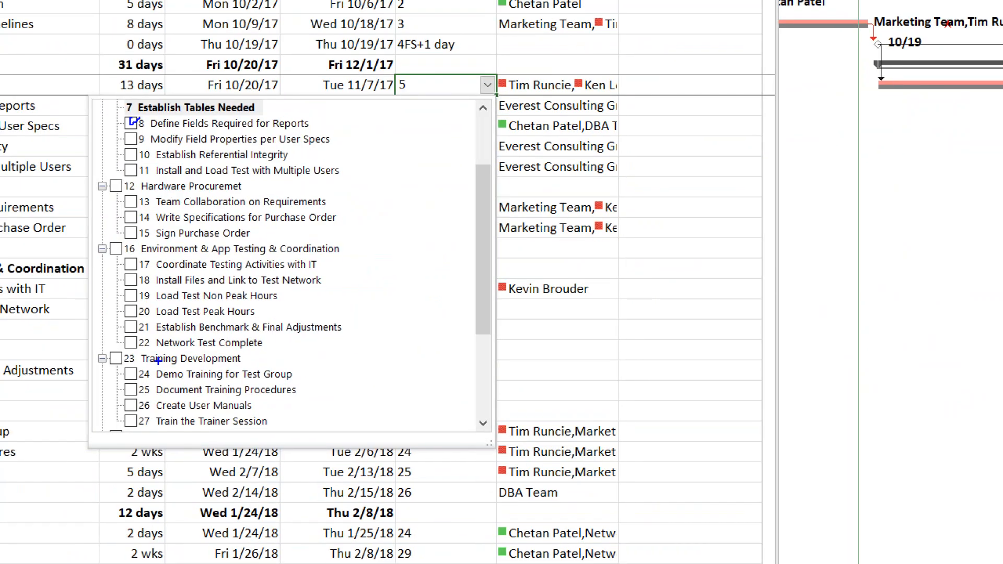
left_click_drag(129, 327, 157, 308)
key("Escape")
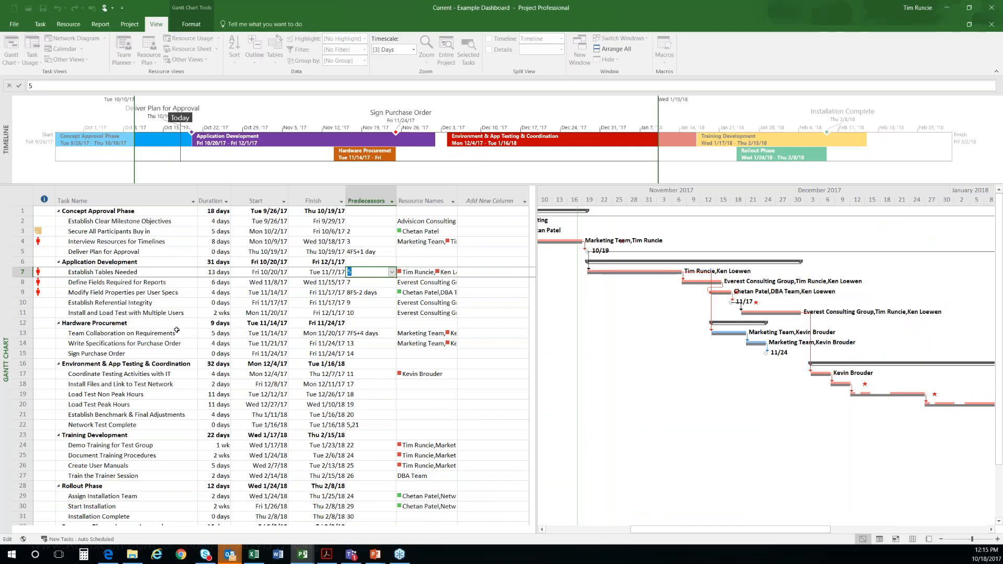
left_click(162, 303)
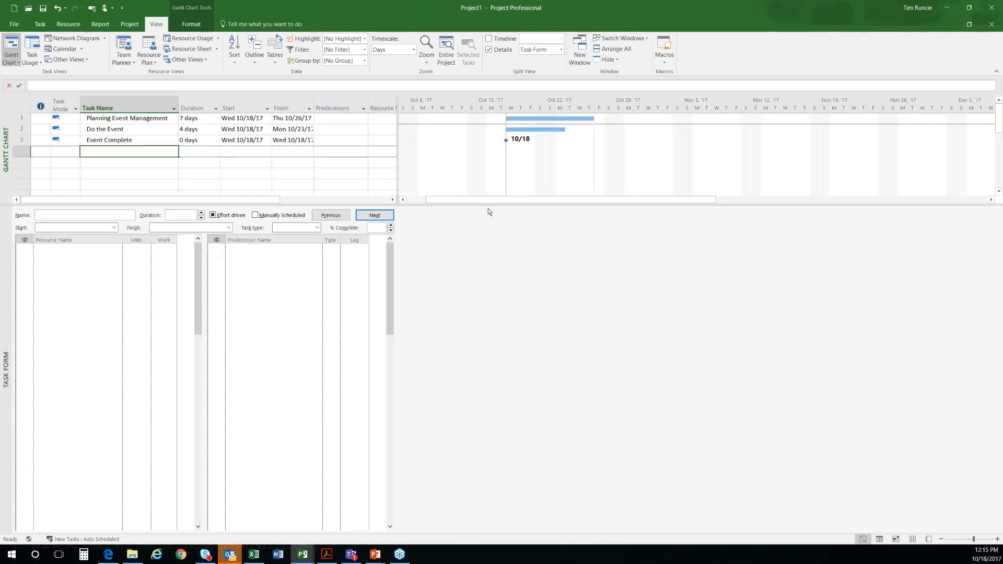
Step: Return to Project1, enlarge the Gantt pane, and choose Planning Event Management as the predecessor of Do the Event from the predecessor list
left_click_drag(489, 211, 489, 239)
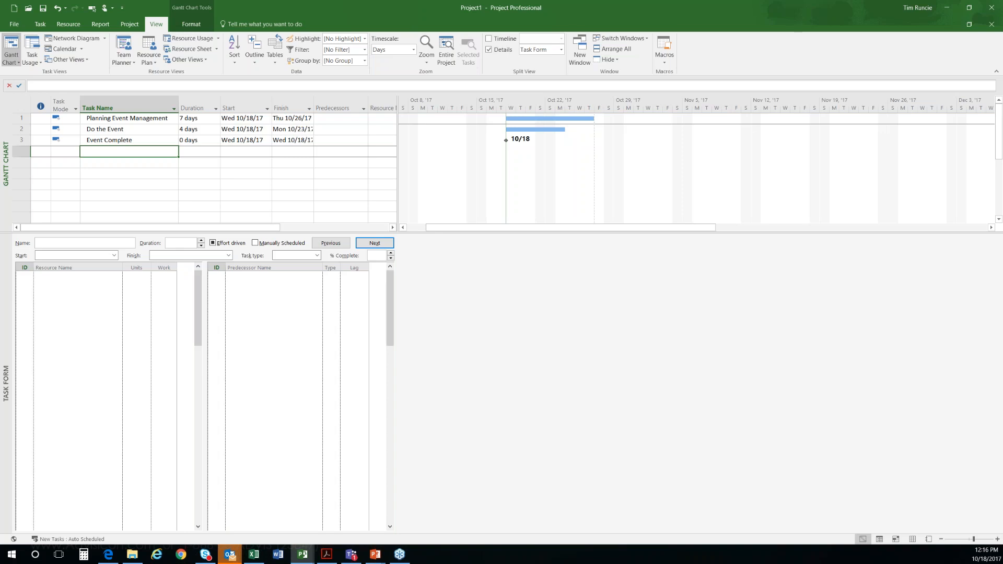
left_click_drag(334, 119, 336, 139)
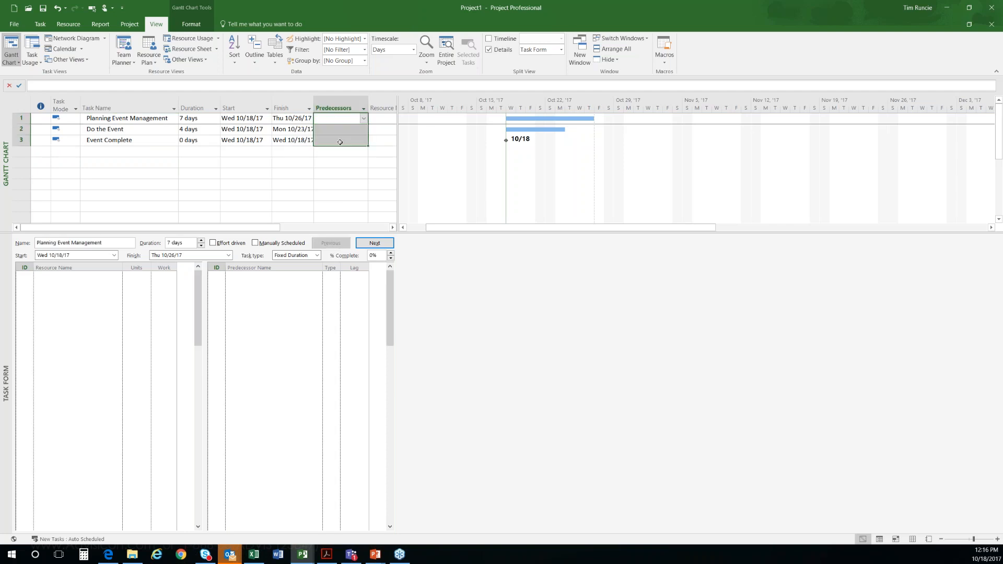
left_click(335, 128)
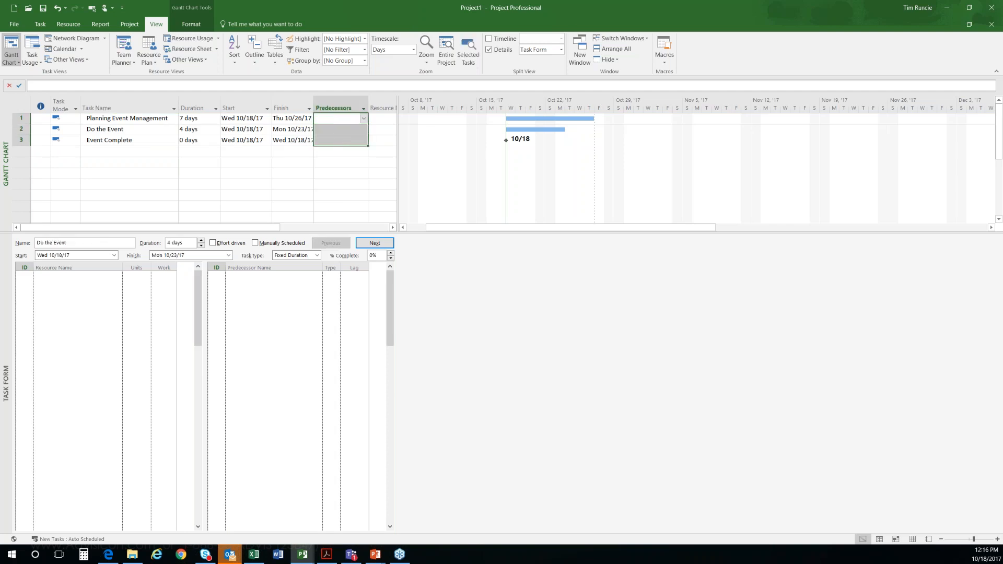
left_click(364, 130)
left_click(178, 141)
left_click(149, 166)
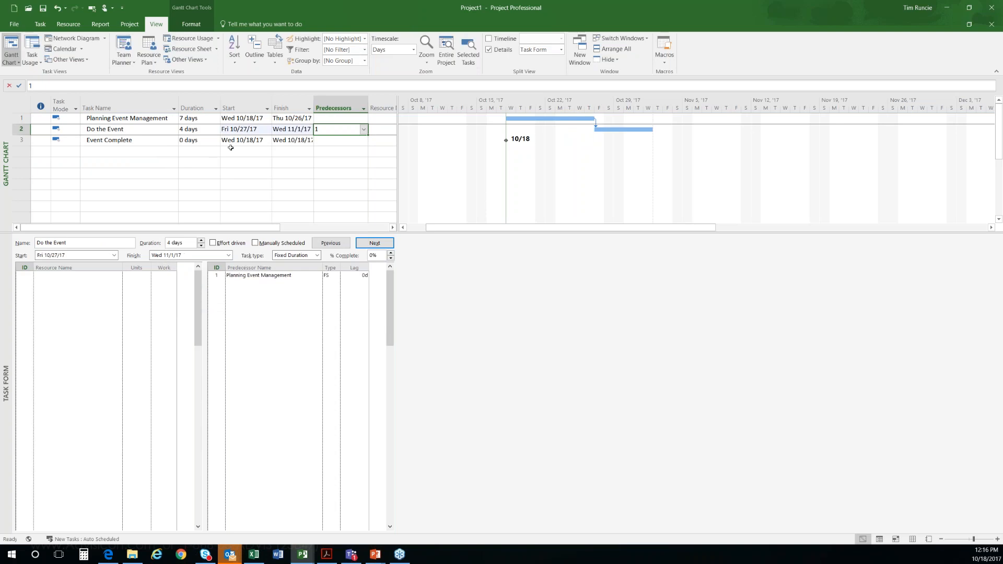
Step: Set the predecessor of Event Complete to 2 and undo both predecessor entries
left_click(145, 140)
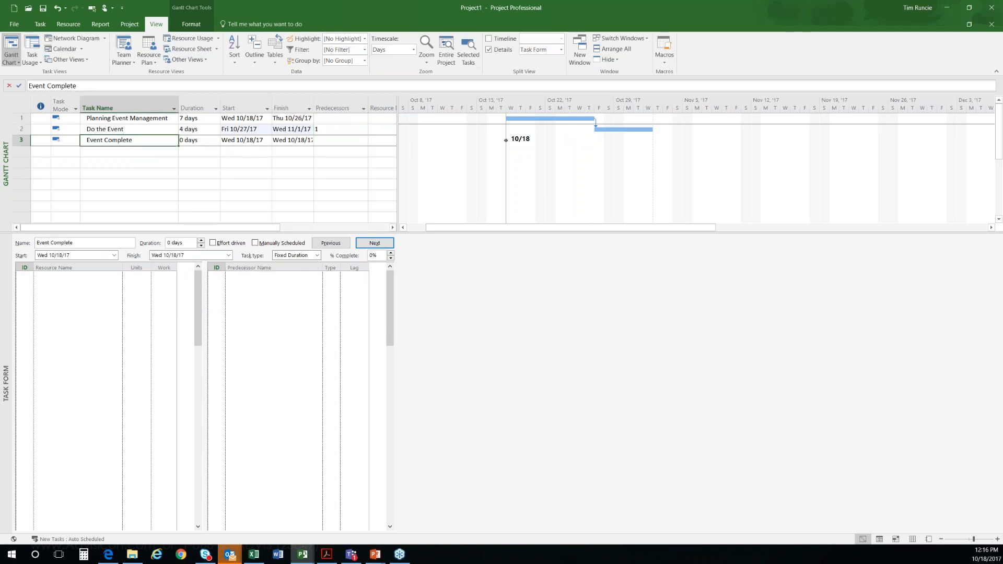
left_click(348, 142)
type("2")
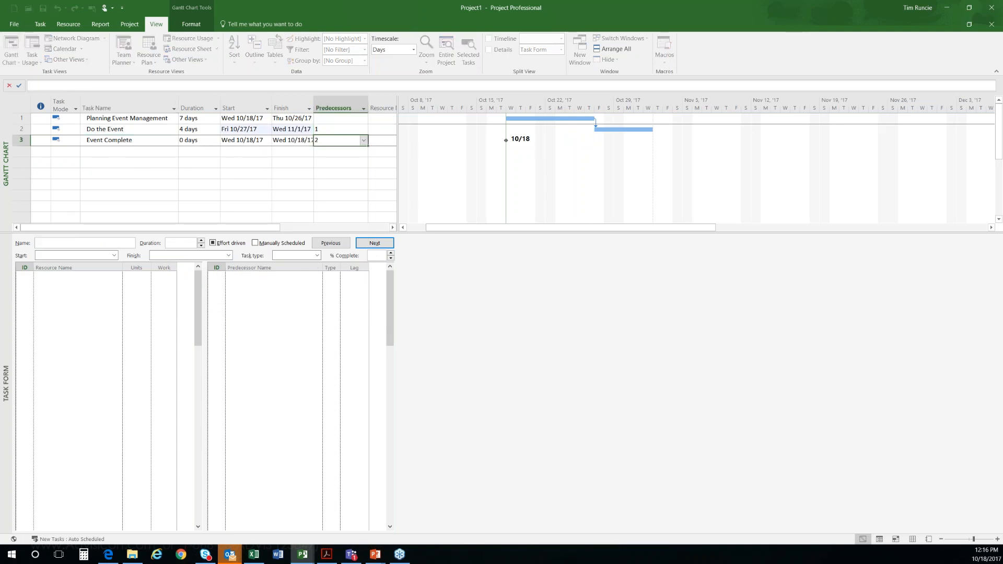
key("Return")
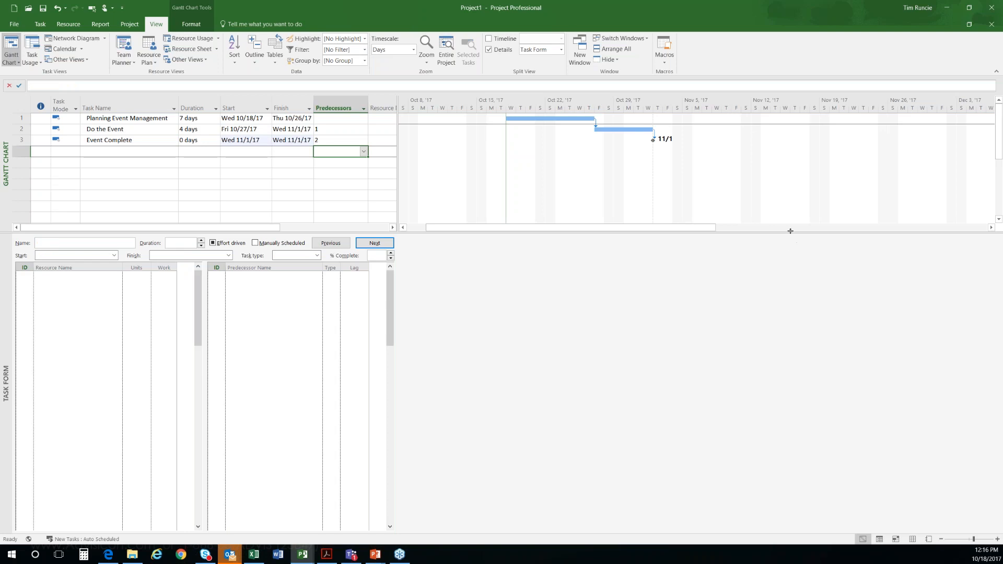
key("ctrl+z")
key("ctrl+z")
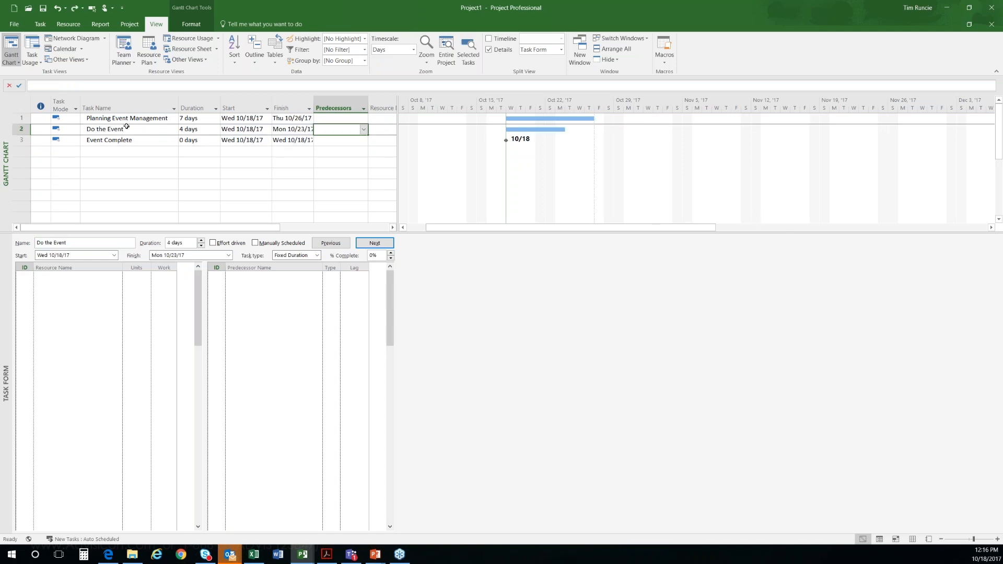
Step: Link Planning Event Management to Do the Event, and Do the Event to Event Complete, directly between their Gantt chart bars
left_click_drag(127, 120, 128, 137)
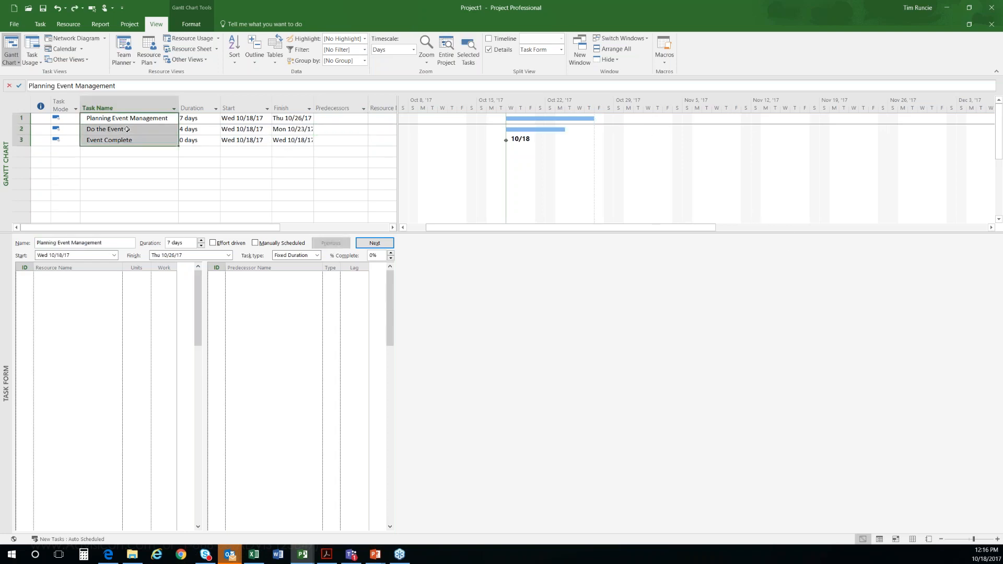
right_click(134, 129)
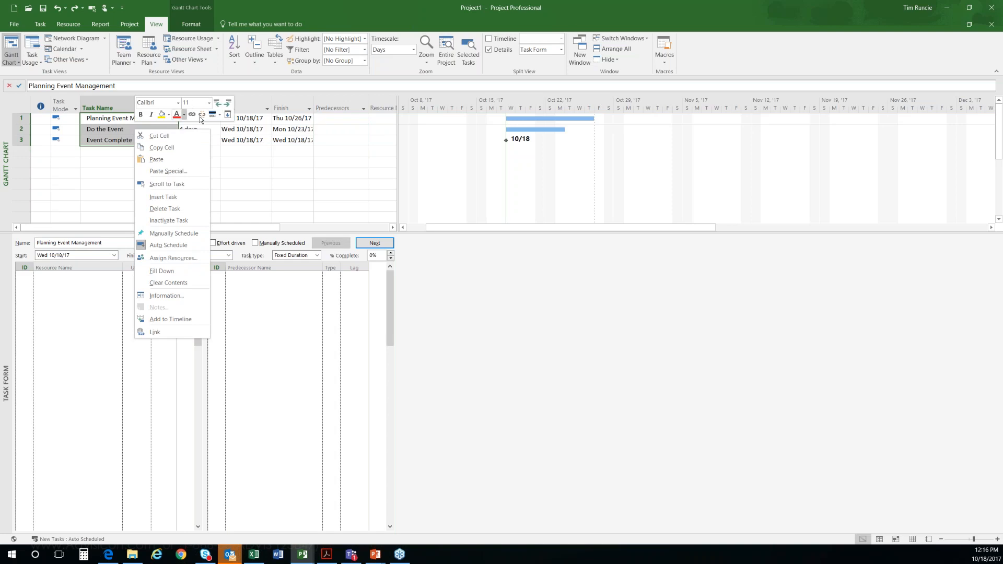
left_click(551, 123)
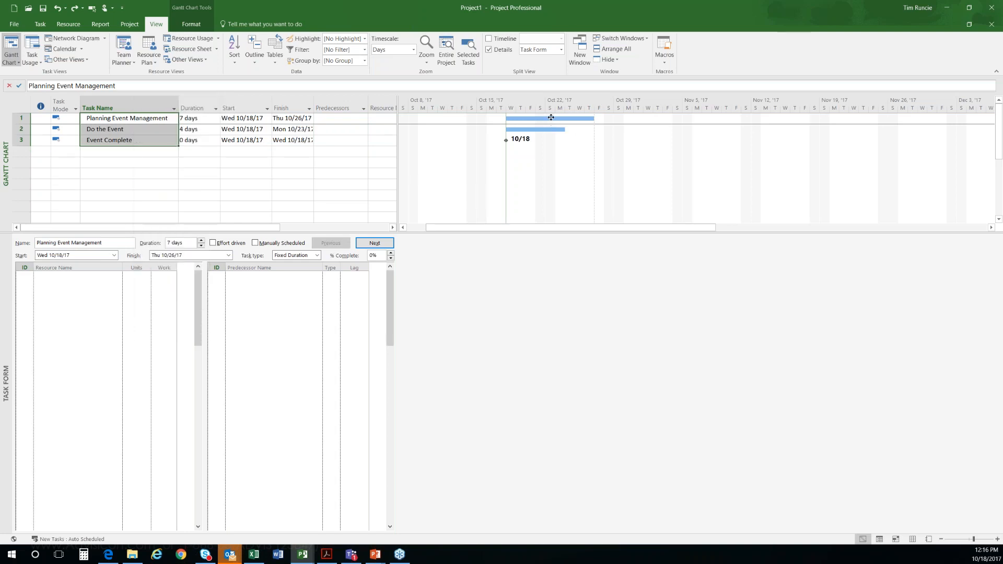
mouse_move(551, 117)
left_mouse_down()
mouse_move(460, 152)
mouse_move(525, 173)
mouse_move(580, 170)
mouse_move(545, 131)
left_mouse_up()
left_click_drag(620, 129, 508, 140)
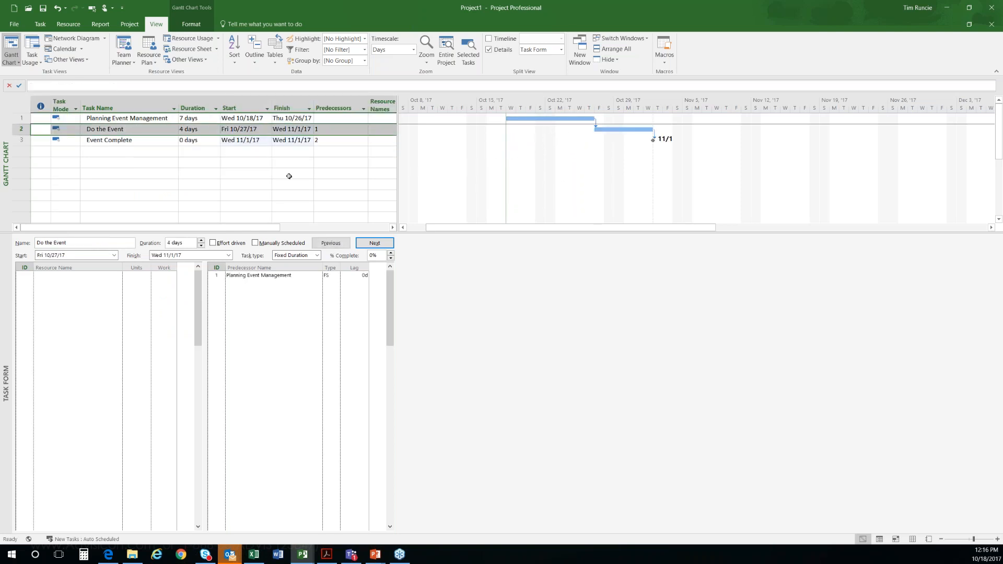
Step: Change the dependency between Planning Event Management and Do the Event to Start-to-Start (SS)
left_click_drag(336, 129, 333, 138)
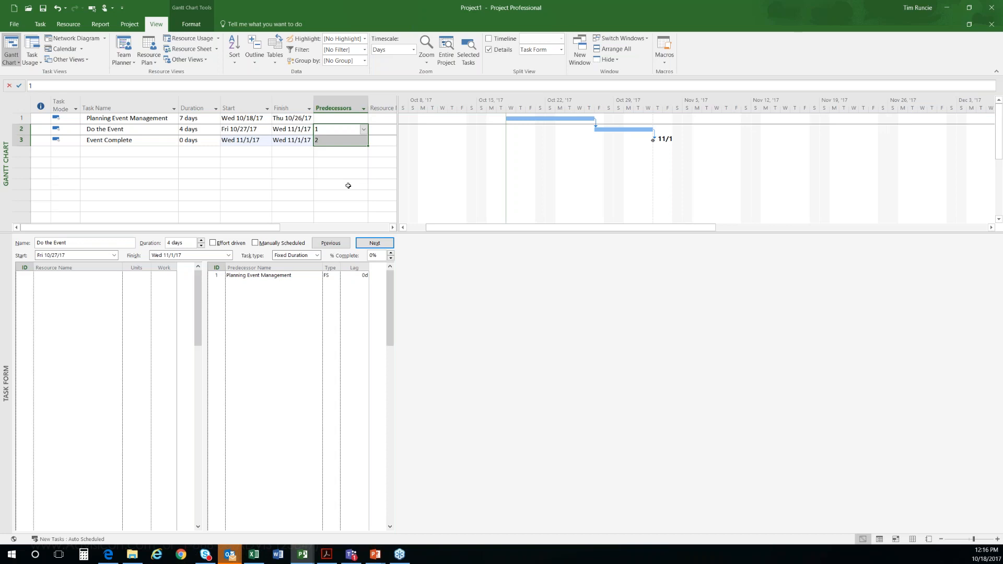
left_click_drag(199, 122, 200, 141)
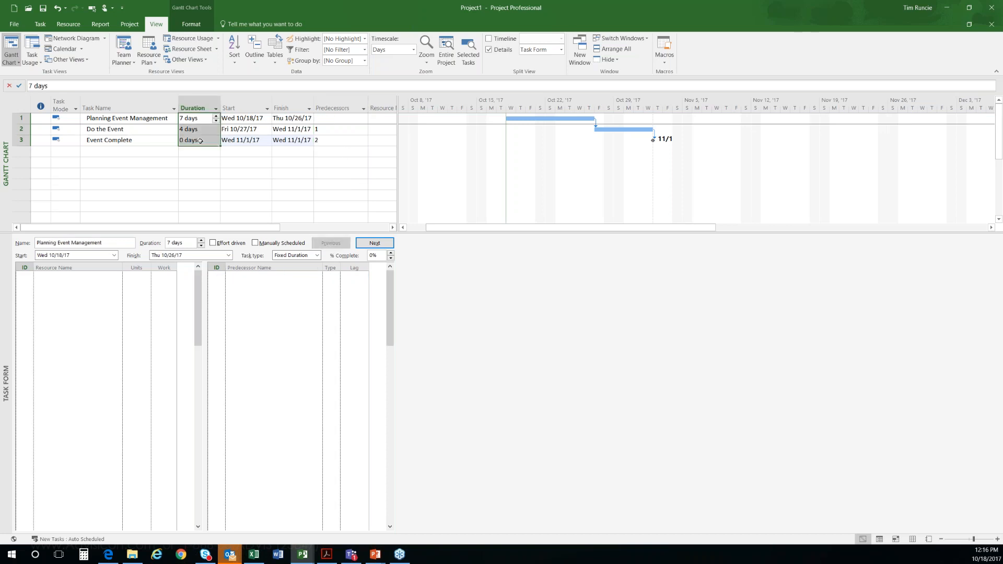
left_click(330, 131)
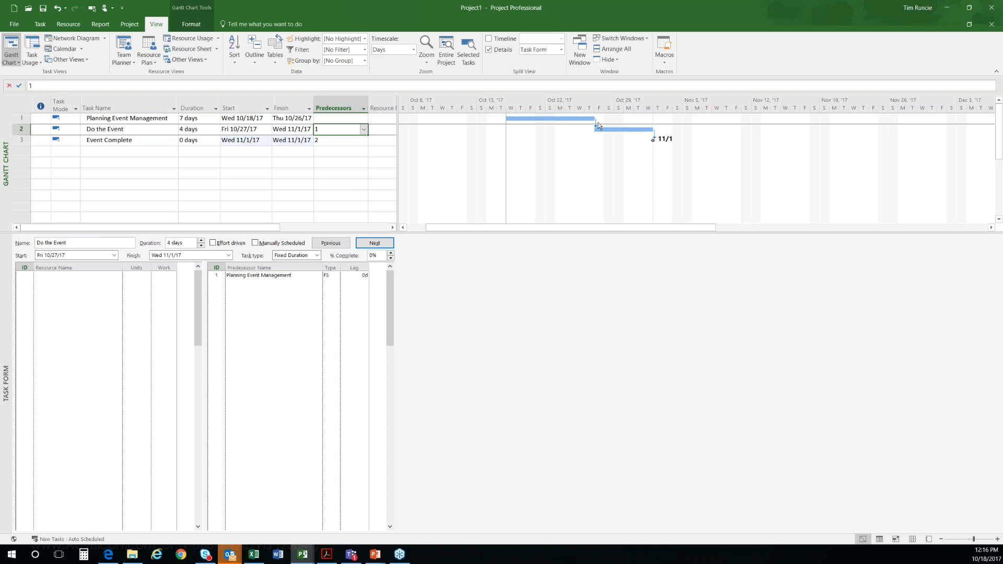
double_click(597, 125)
left_click_drag(483, 243, 470, 140)
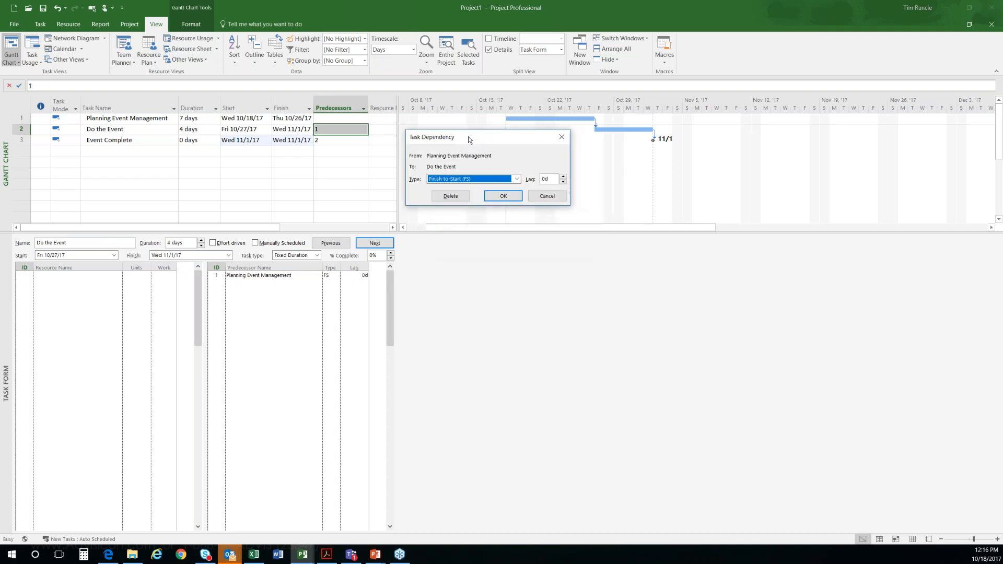
left_click(516, 178)
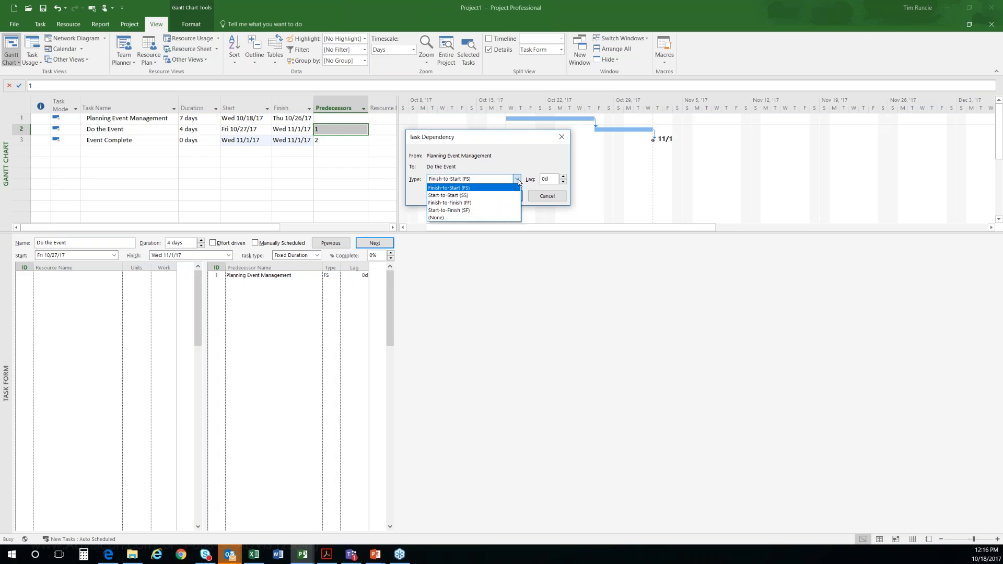
left_click(456, 196)
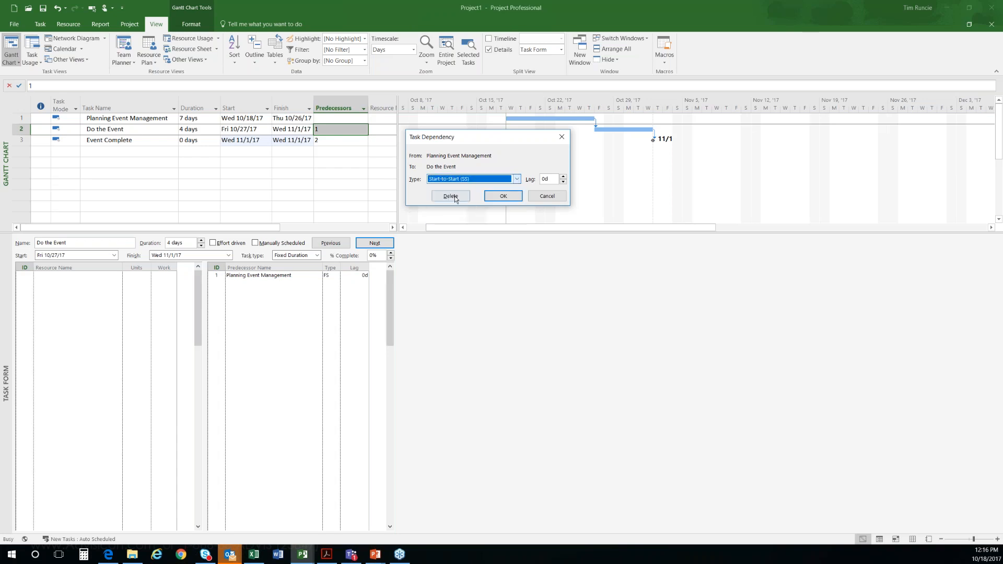
left_click(503, 196)
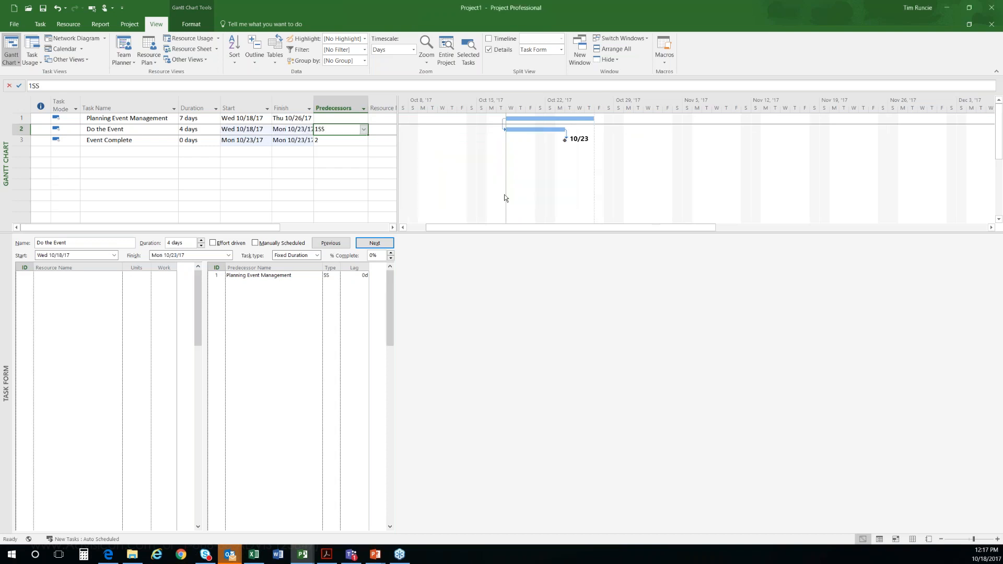
Step: Add a lag of 2 days to the Start-to-Start link between Planning Event Management and Do the Event
double_click(503, 130)
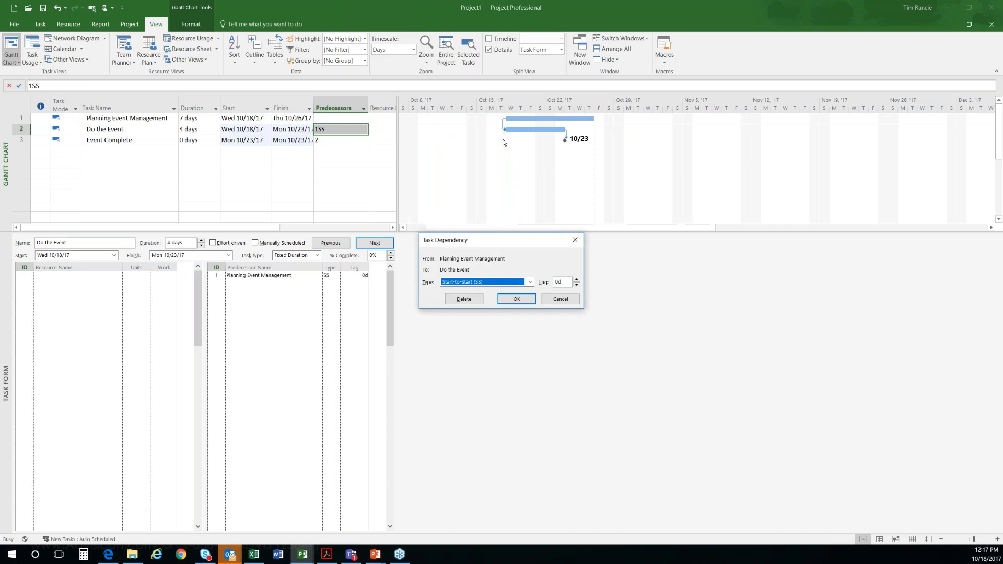
left_click(576, 280)
left_click(576, 279)
left_click(523, 299)
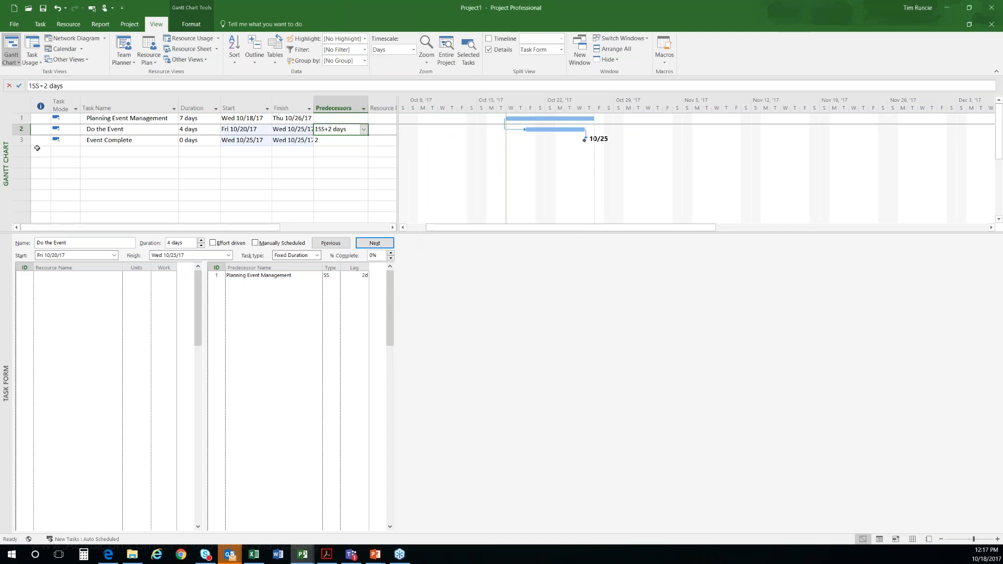
Step: Set the lag of the link from Planning Event Management to Do the Event to +25%
left_click_drag(42, 118, 45, 142)
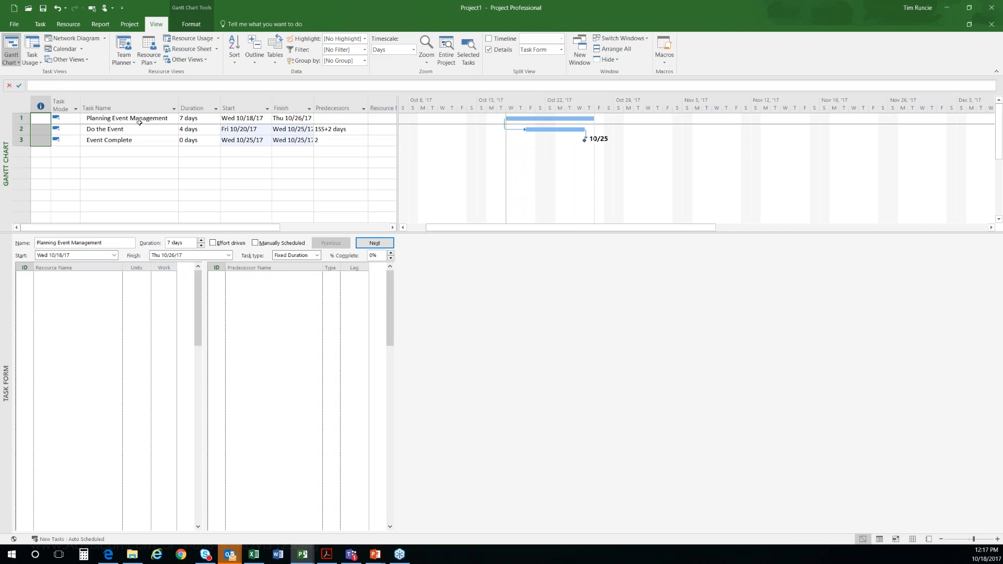
double_click(515, 130)
left_click_drag(518, 244, 499, 196)
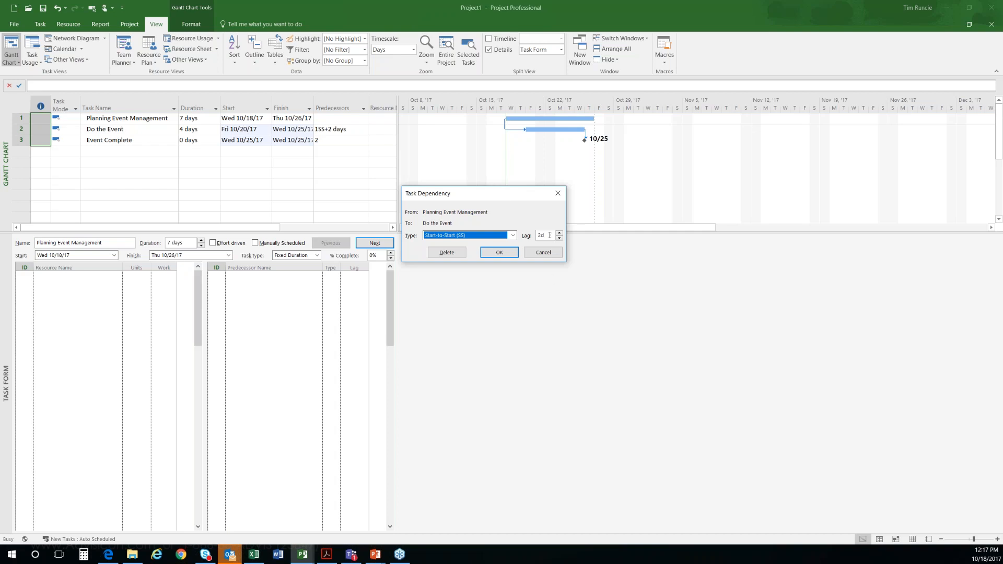
key("Tab")
type("+")
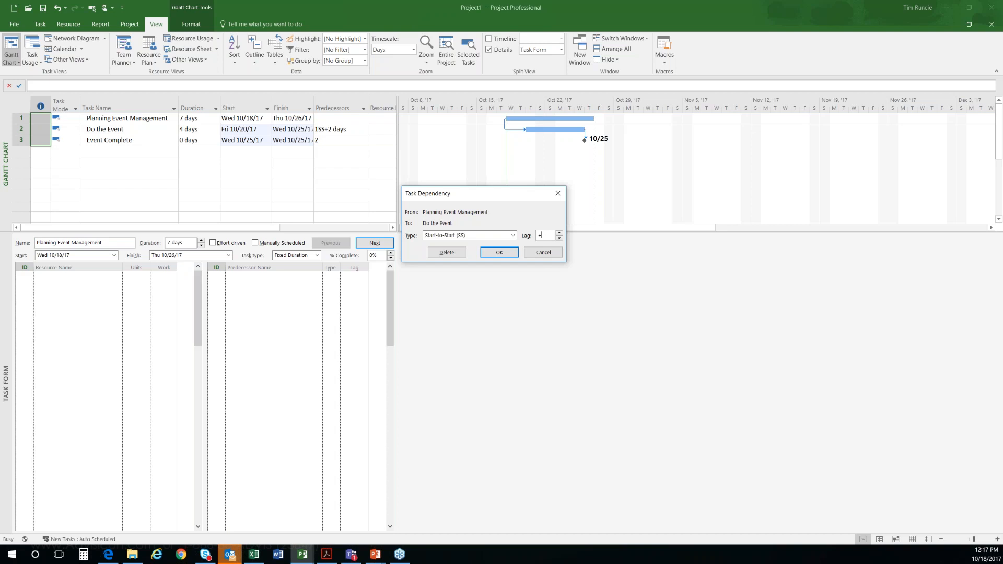
type("25")
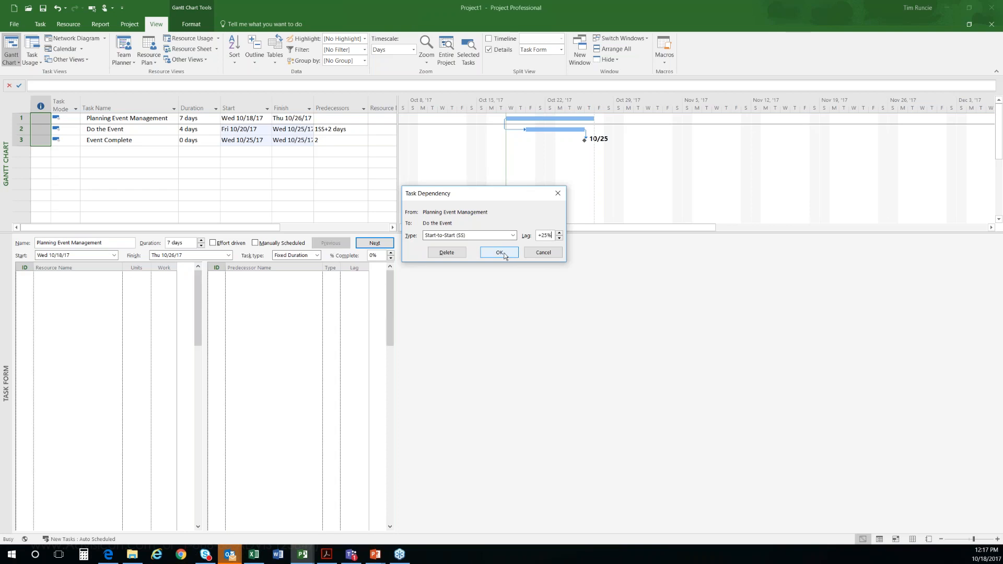
left_click(499, 253)
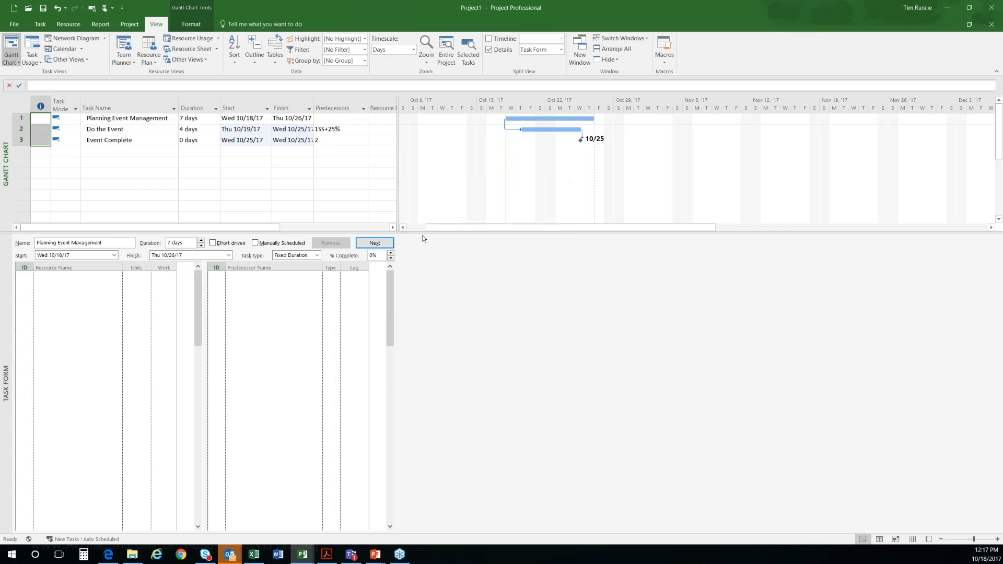
Step: Set the duration of Planning Event Management to 4 days
left_click(198, 118)
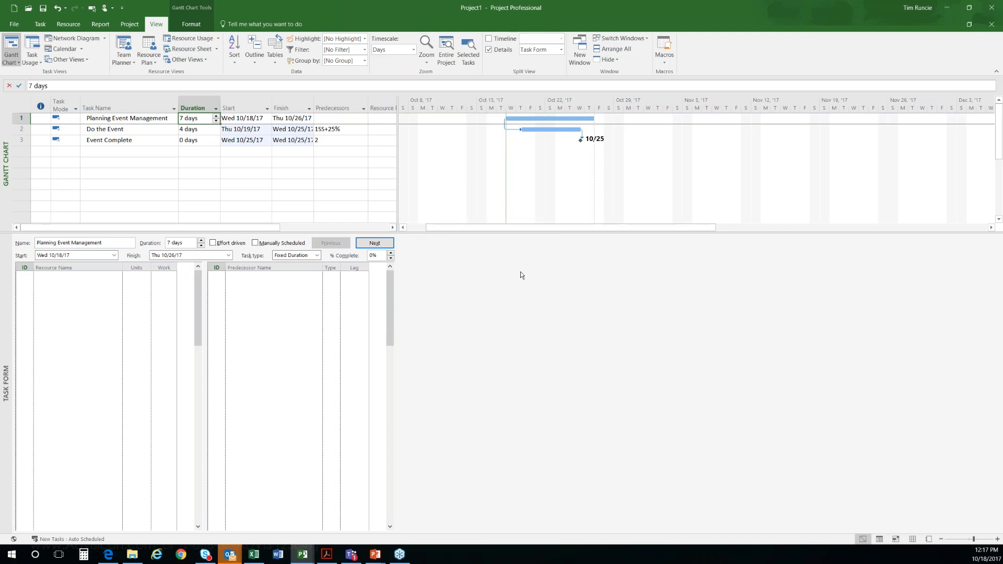
type("4")
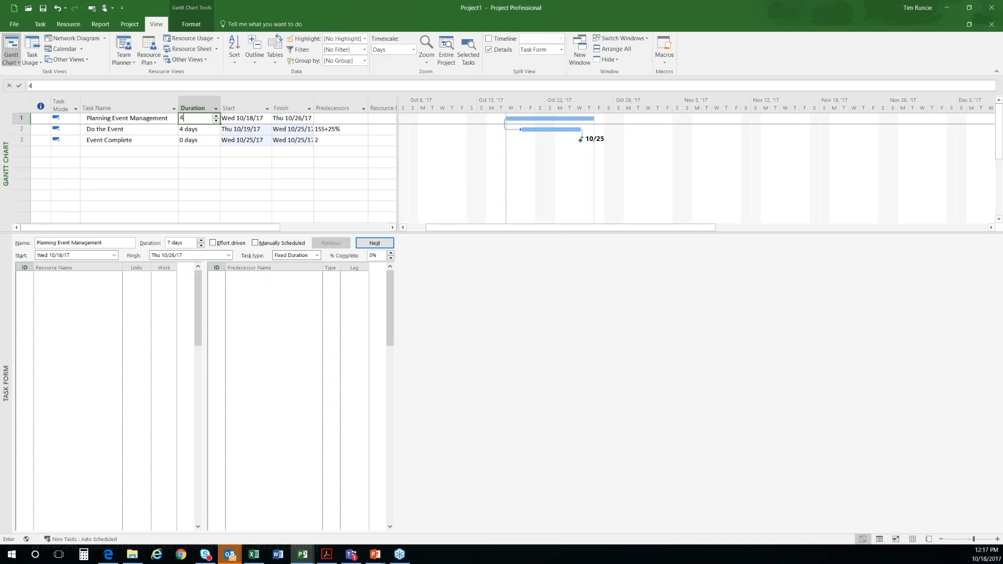
key("Return")
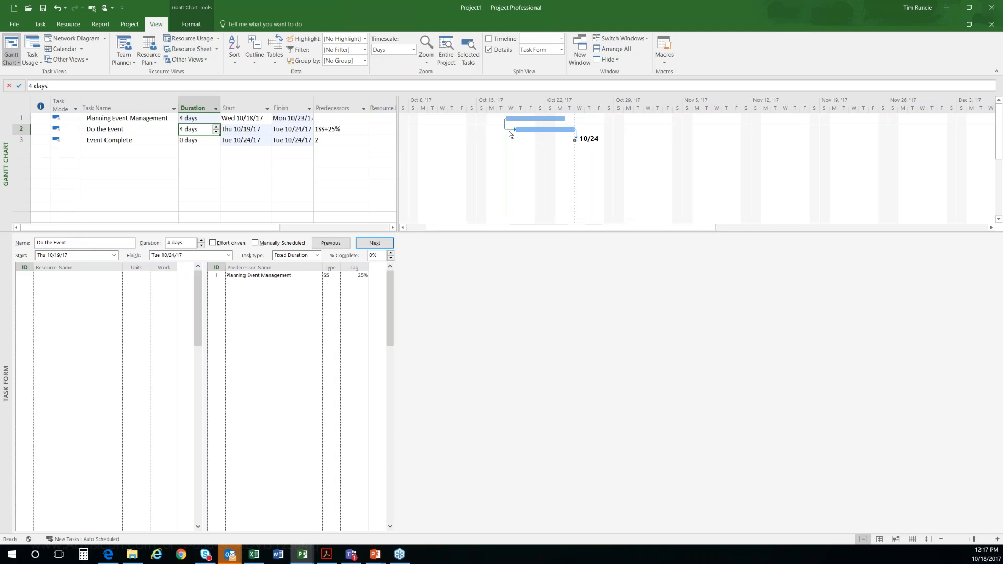
Step: Set the duration of Planning Event Management to 8 days
key("Up")
type("8")
key("Return")
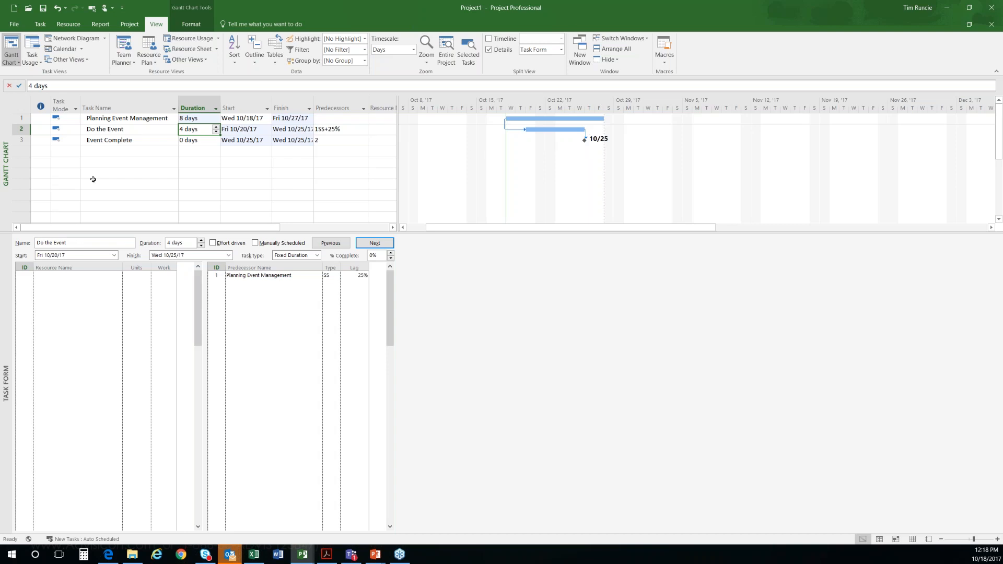
Step: Change the link from Planning Event Management to Do the Event to Finish-to-Start (FS) with a lag of -25%
left_click(112, 138)
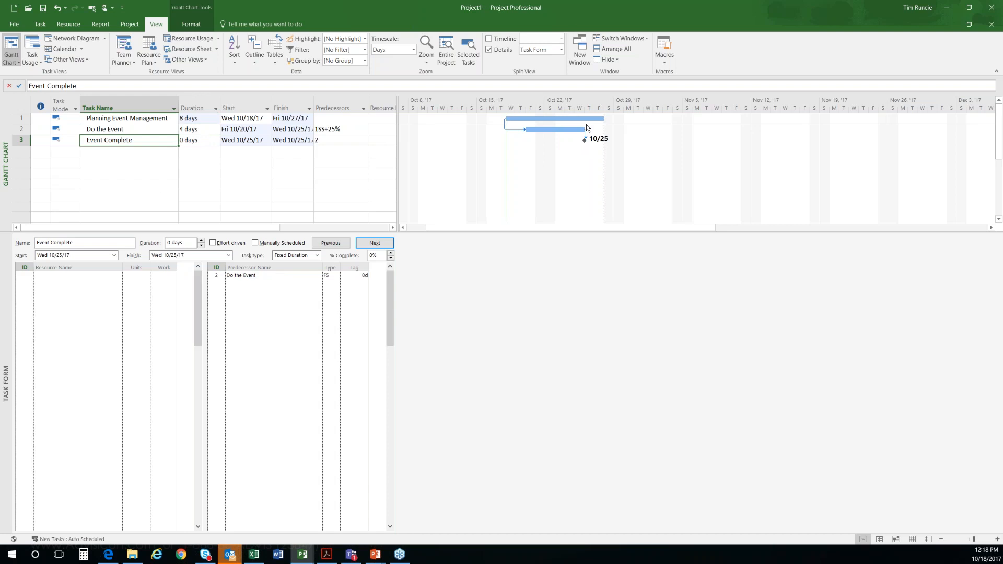
double_click(513, 130)
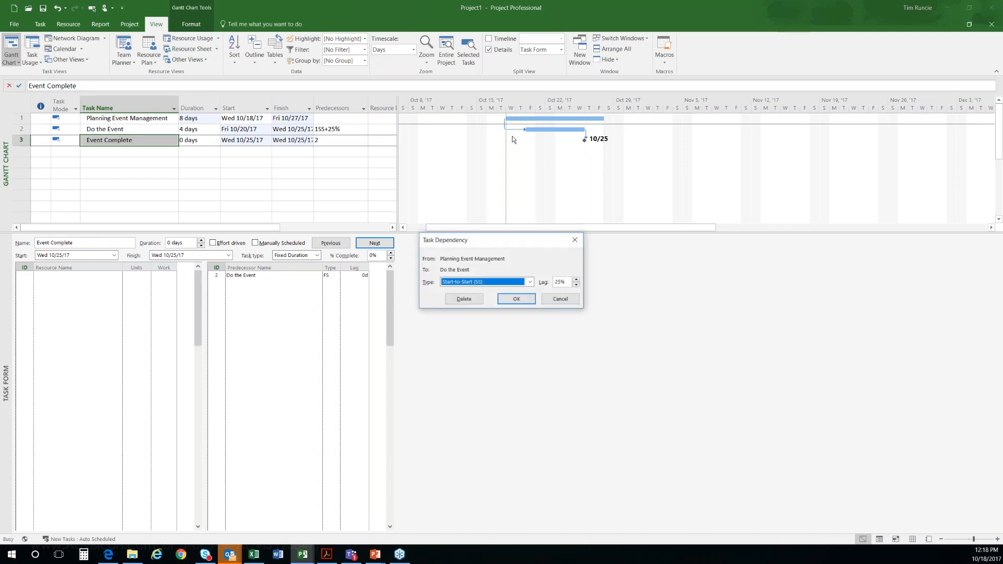
left_click(530, 282)
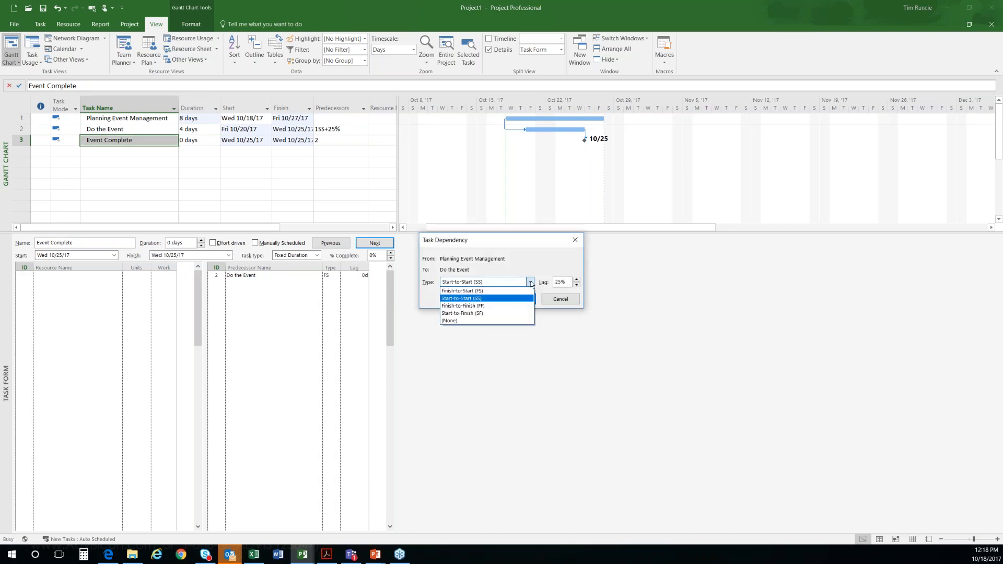
left_click(479, 296)
left_click(566, 282)
key("Left")
key("Left")
key("Left")
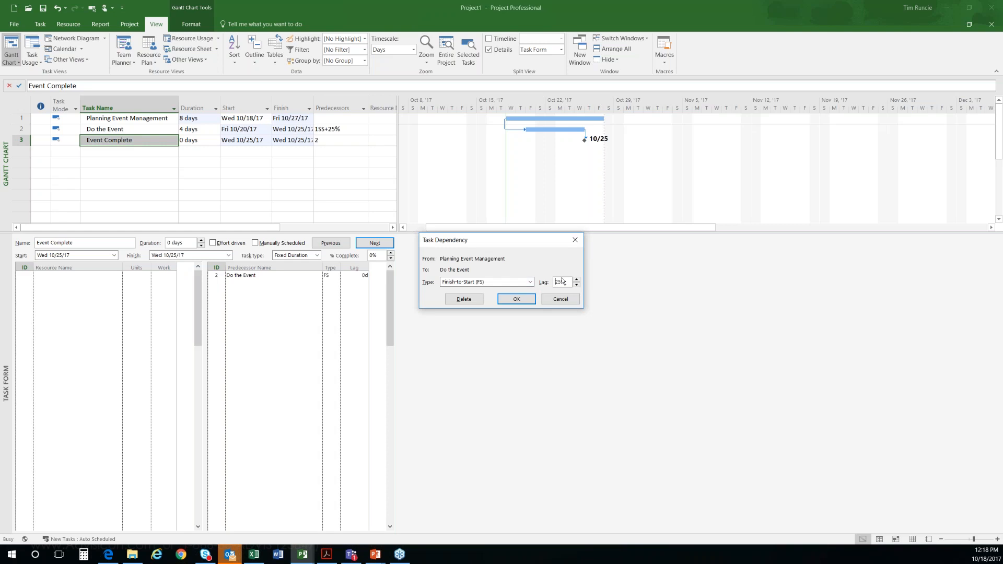
type("-")
left_click(514, 302)
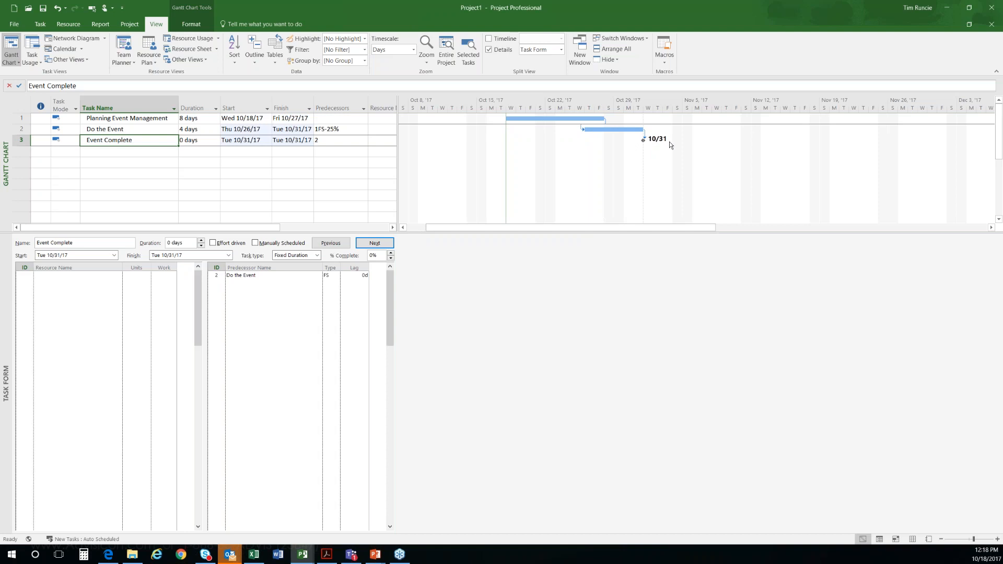
Step: Give the Event Complete milestone a Finish No Later Than constraint with the constraint date Fri 11/3/17
left_click(128, 160)
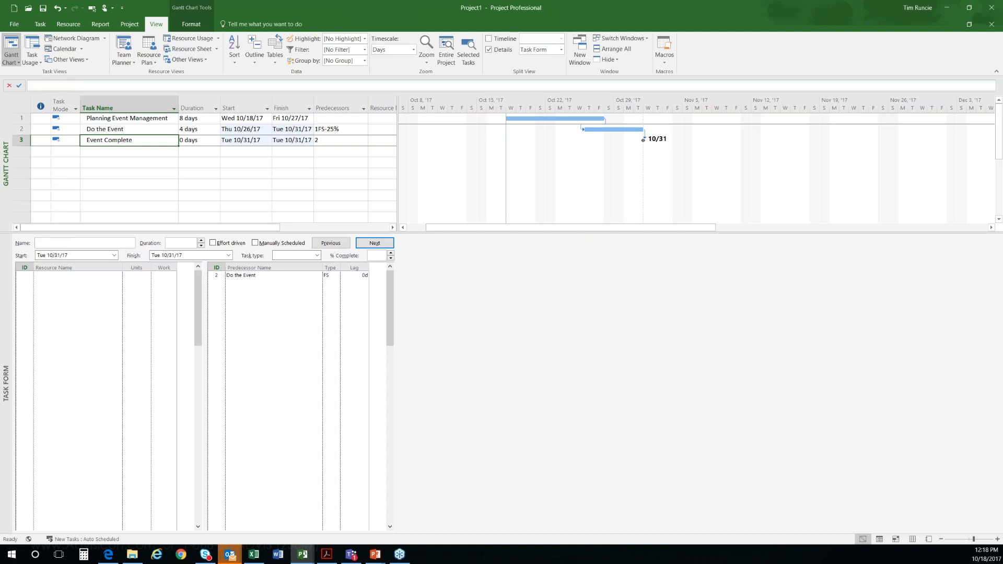
left_click(118, 139)
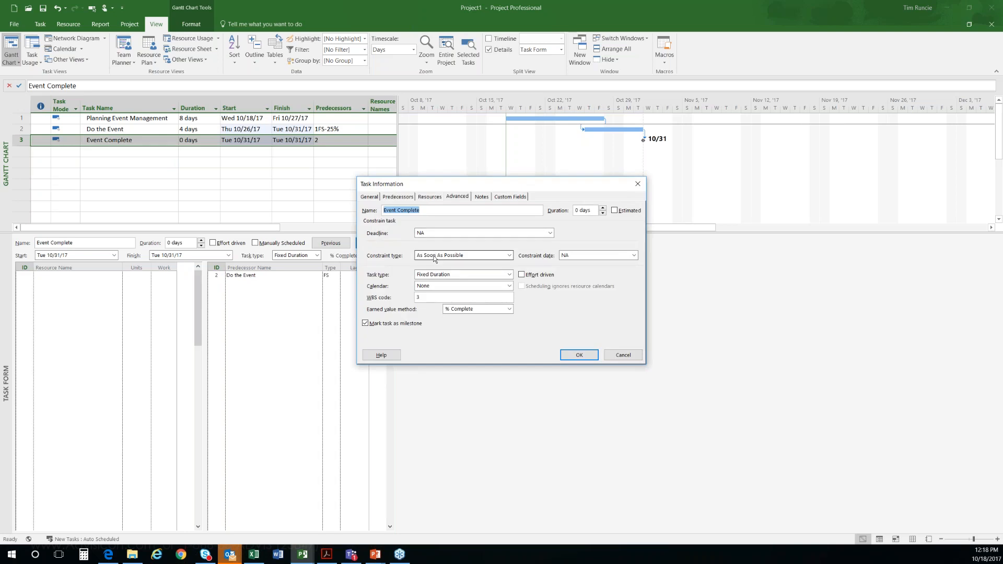
left_click(433, 256)
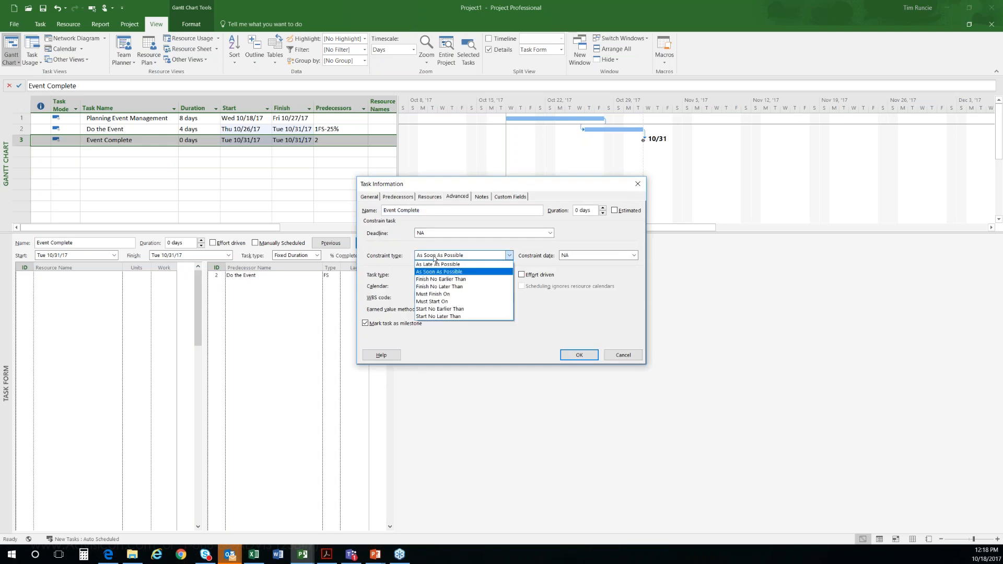
left_click(452, 286)
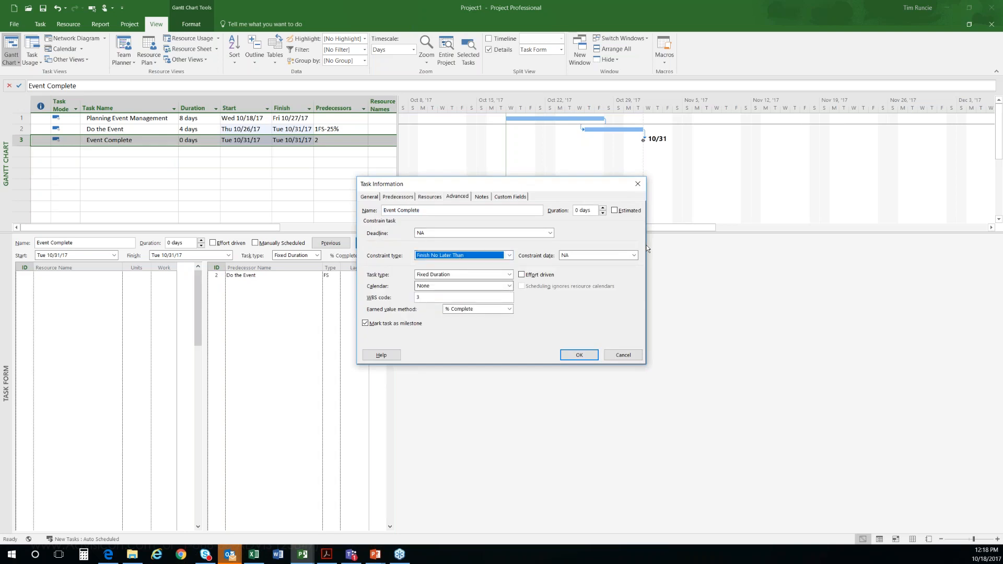
left_click(634, 255)
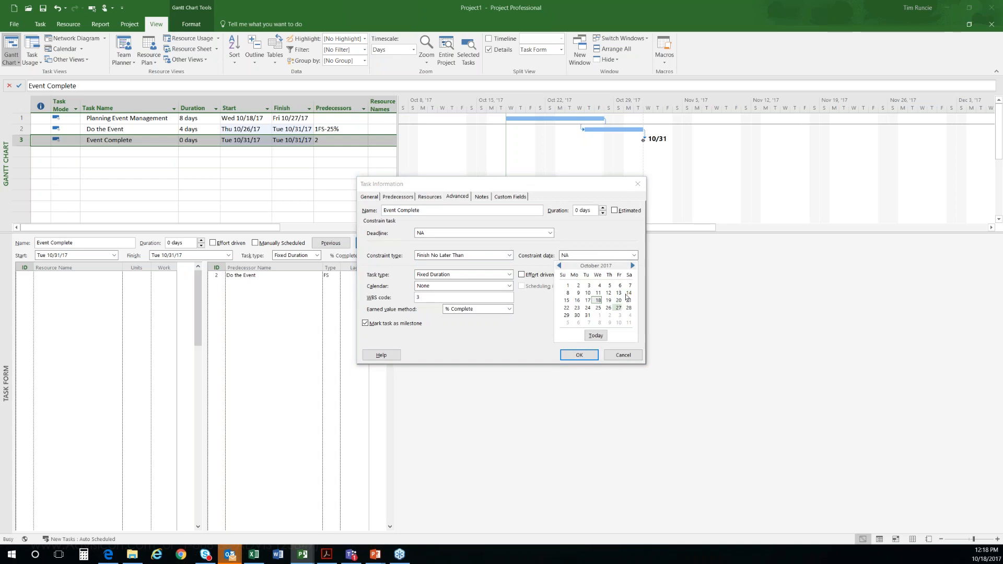
left_click(617, 315)
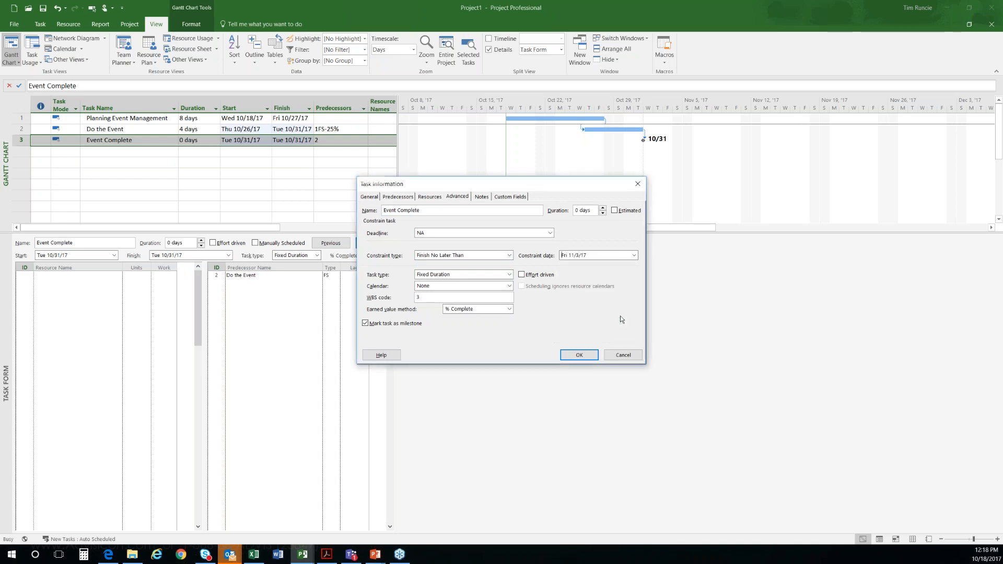
left_click(580, 356)
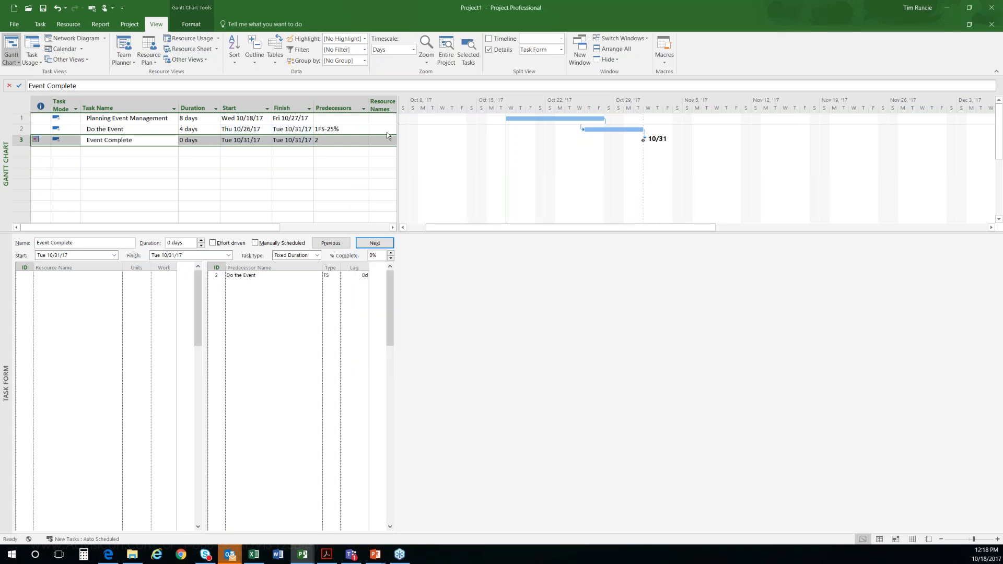
left_click(141, 175)
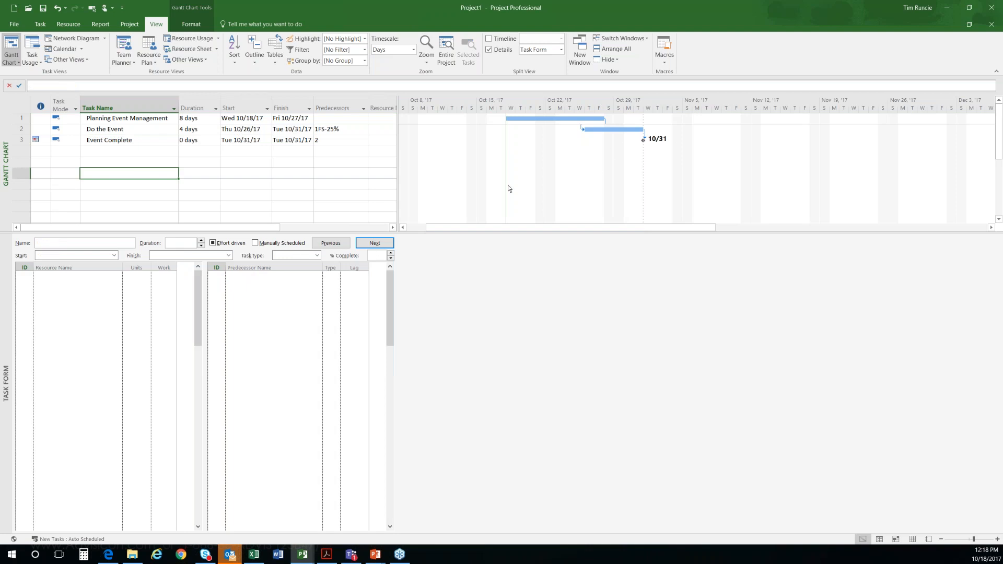
Step: Set the duration of Planning Event Management to 22 days and dismiss the scheduling conflict message
left_click(152, 119)
left_click(201, 118)
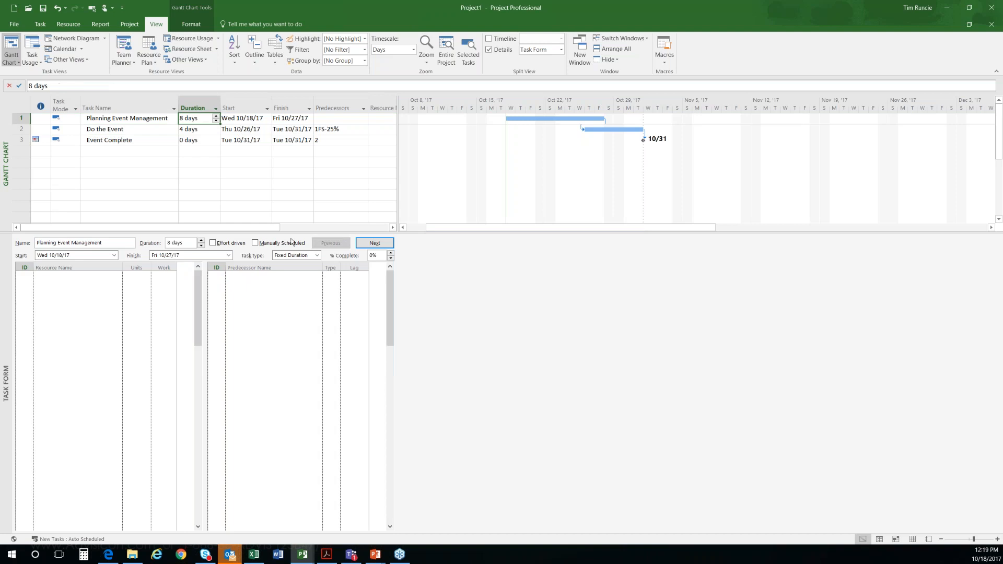
type("22")
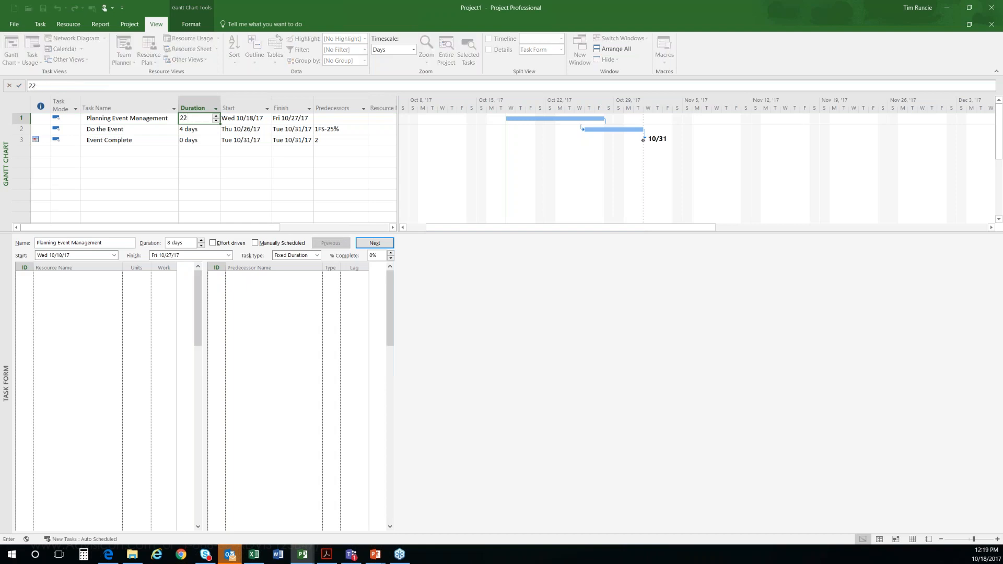
key("Return")
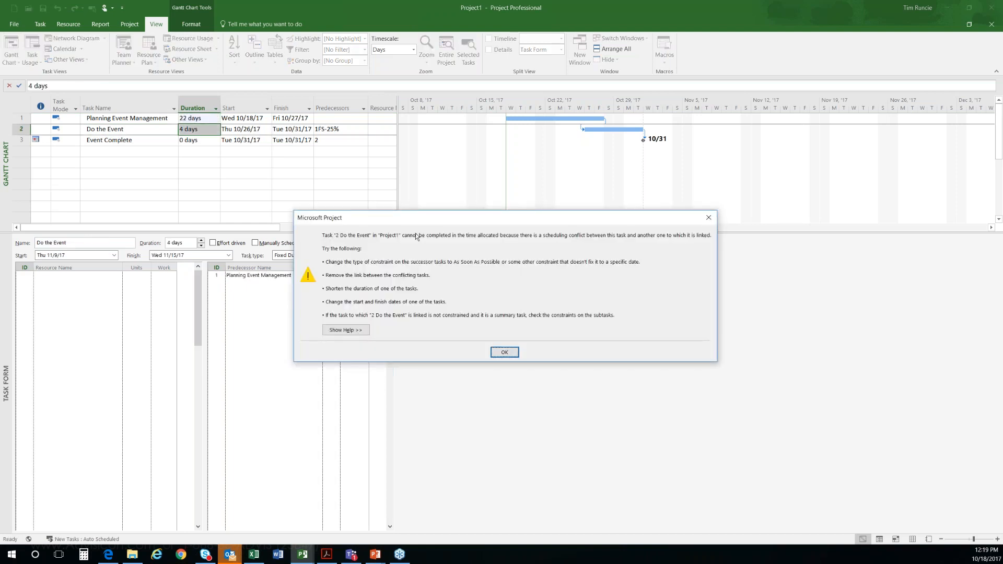
left_click(505, 353)
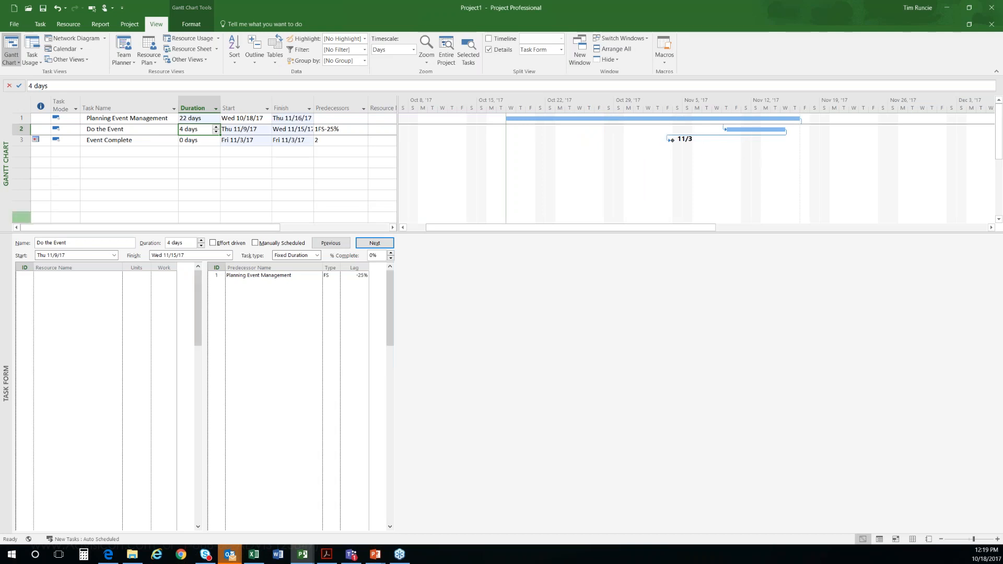
left_click(119, 152)
left_click_drag(119, 152, 125, 191)
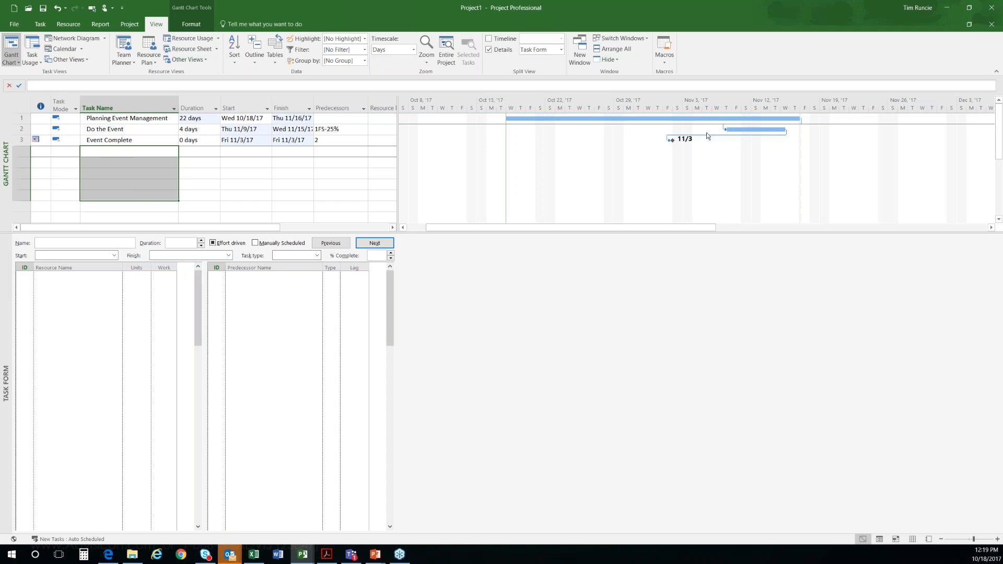
Step: Set the duration of Planning Event Management to 7 days
left_click(199, 119)
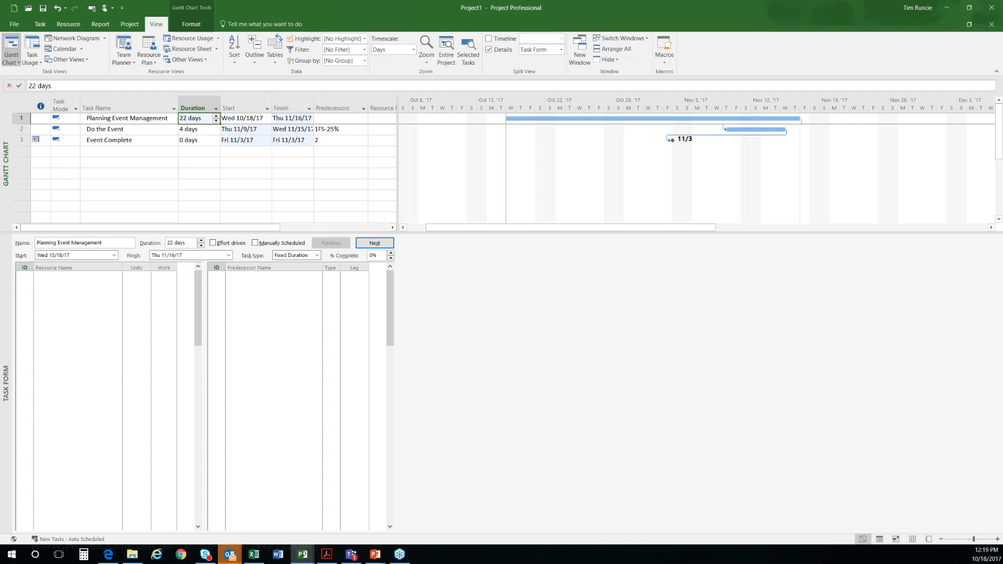
type("7")
key("Return")
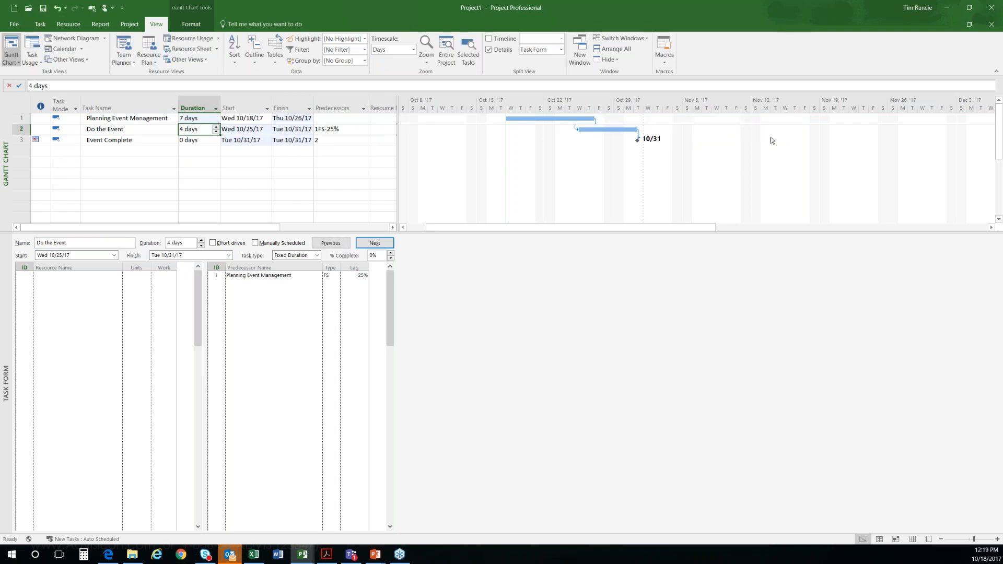
Step: Change the Event Complete milestone's constraint type to As Soon As Possible and give it a deadline of Fri 11/3/17
left_click(140, 142)
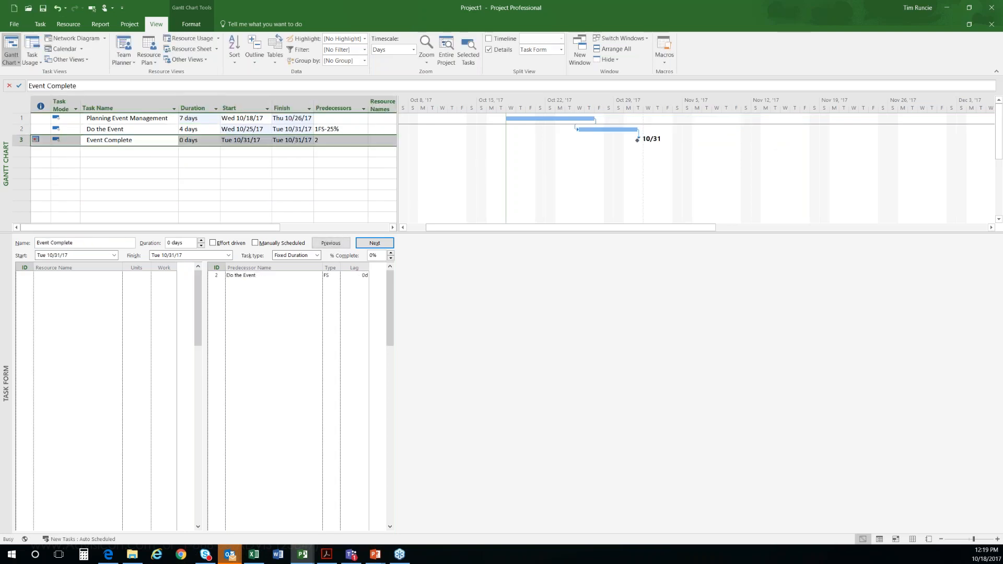
double_click(140, 140)
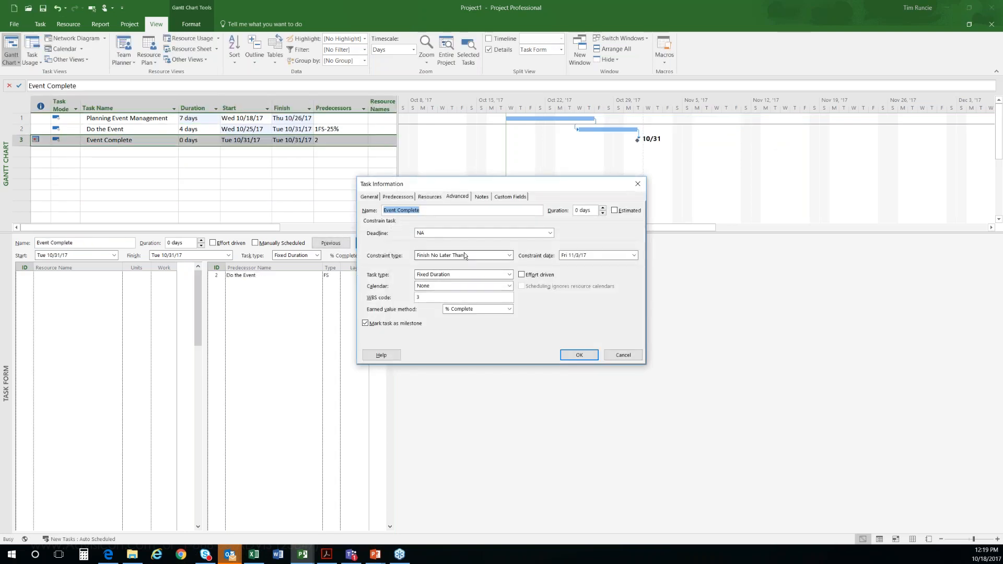
left_click(464, 255)
left_click(447, 264)
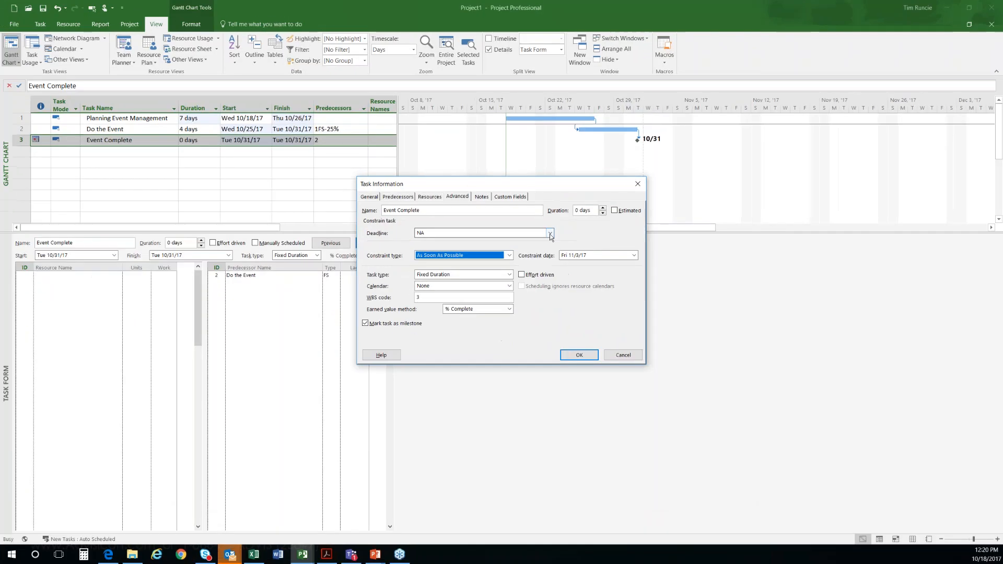
left_click(561, 234)
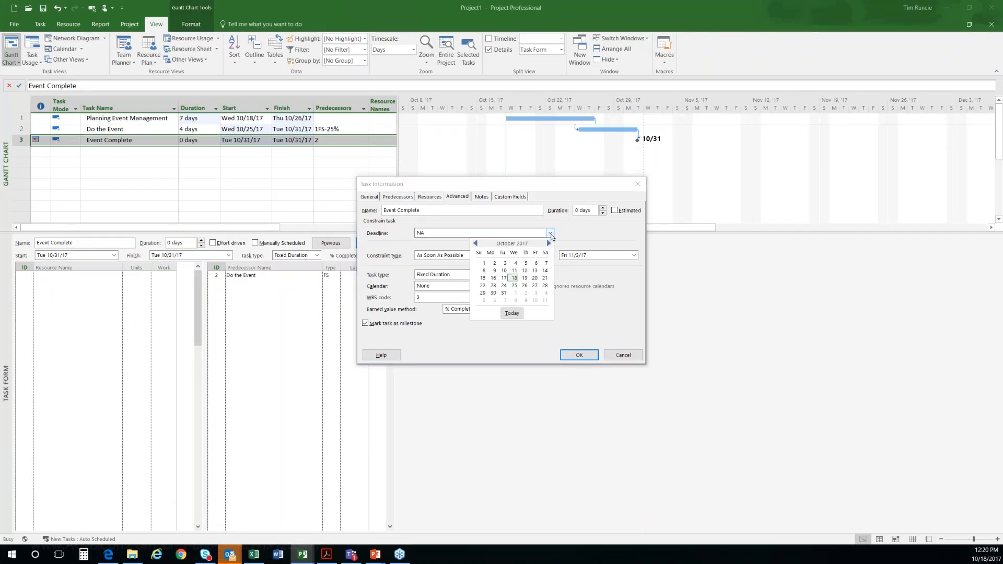
left_click(575, 355)
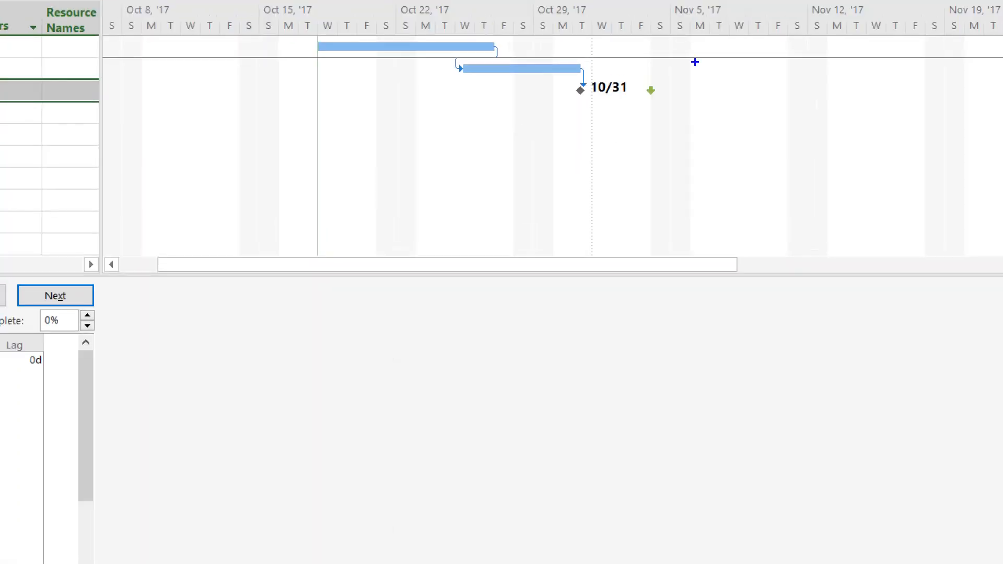
mouse_move(679, 68)
left_mouse_down()
mouse_move(621, 116)
mouse_move(681, 67)
mouse_move(650, 63)
left_mouse_up()
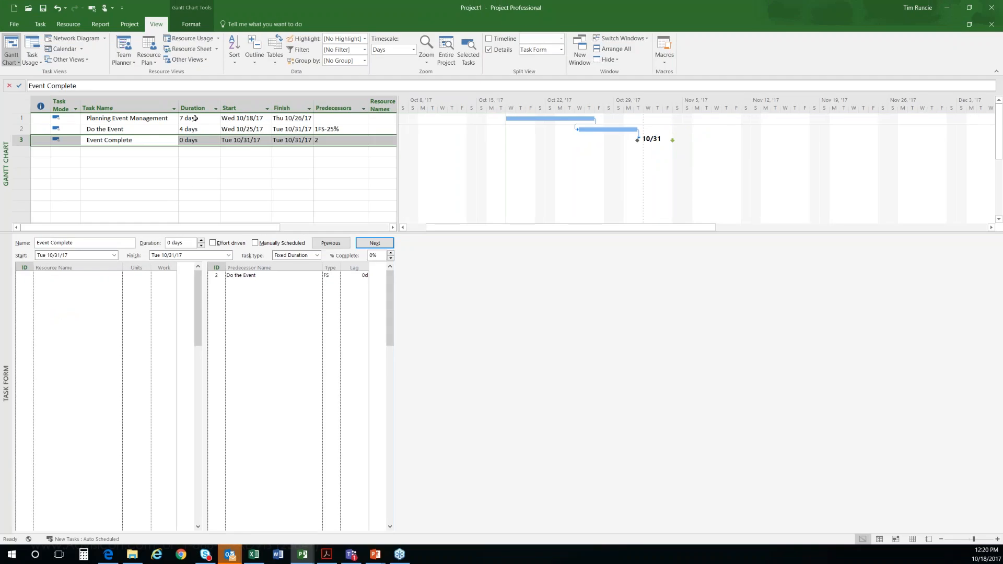
Step: Set the duration of Planning Event Management to 12 days
left_click(196, 119)
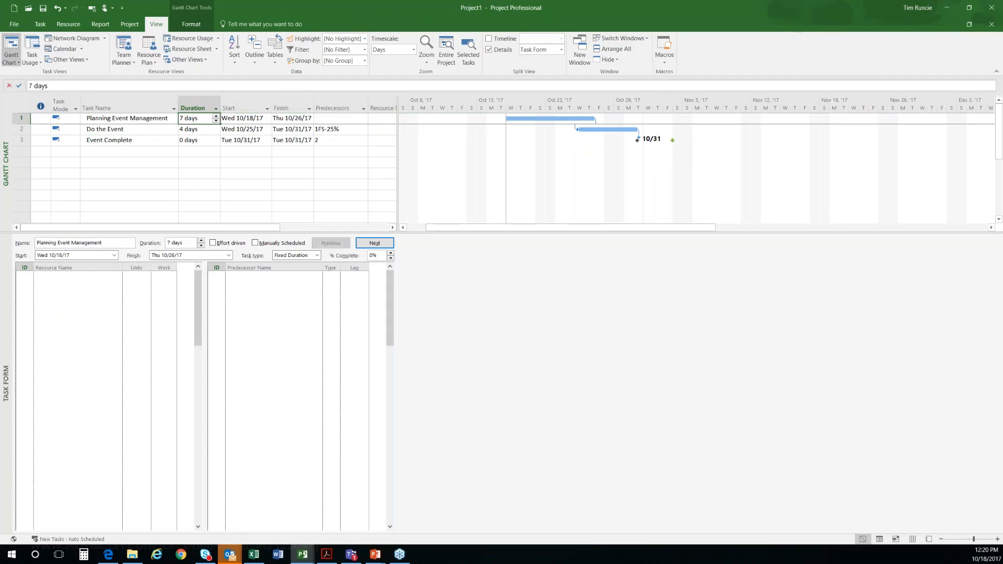
type("12")
key("Return")
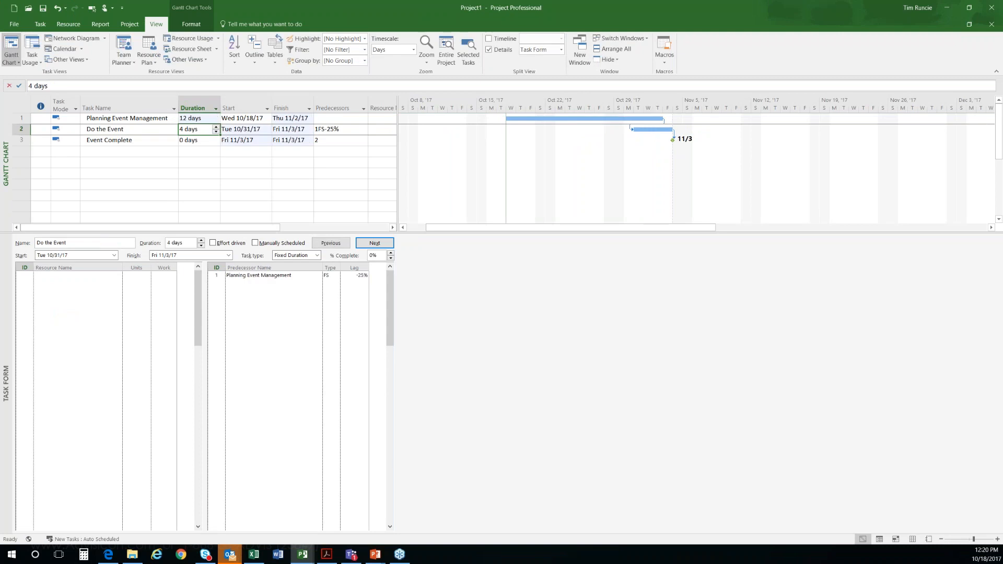
Step: Set the duration of Planning Event Management to 13 days and check the indicator of Event Complete
left_click(196, 119)
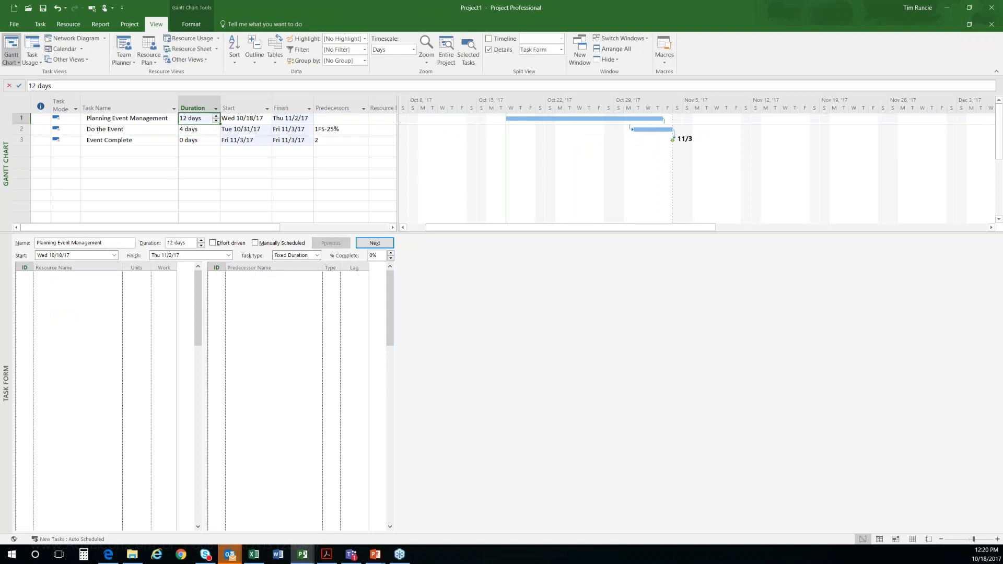
type("13")
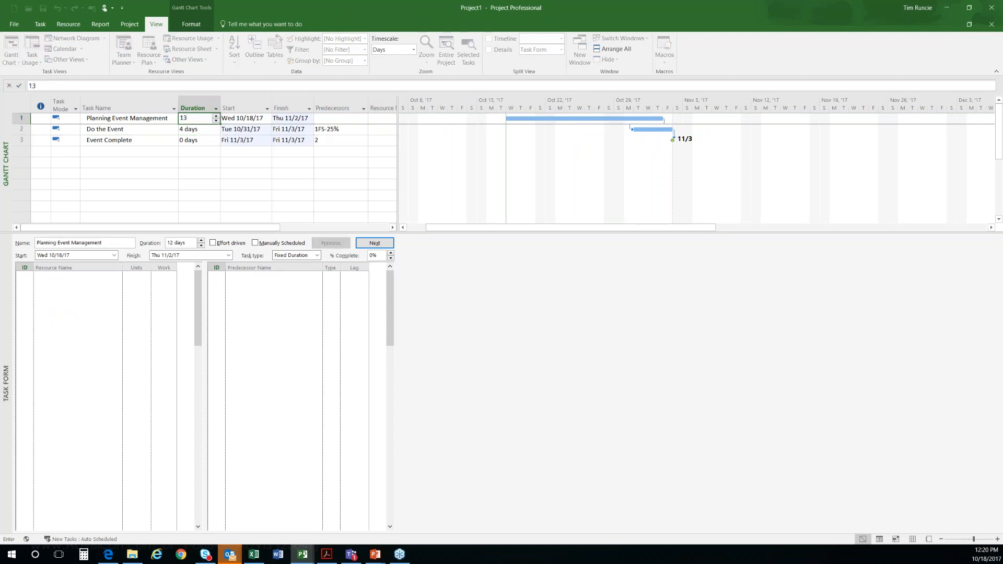
key("Return")
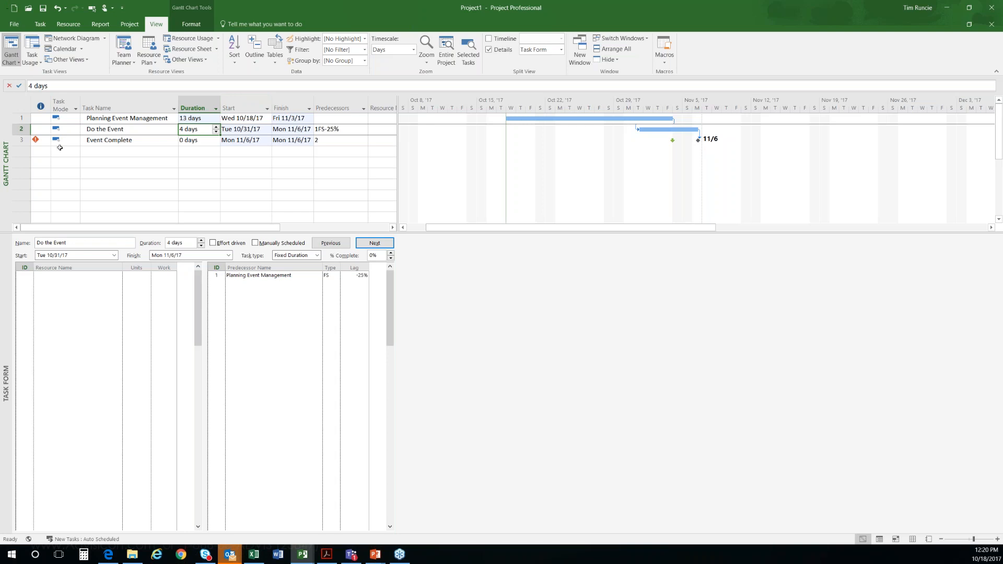
mouse_move(37, 140)
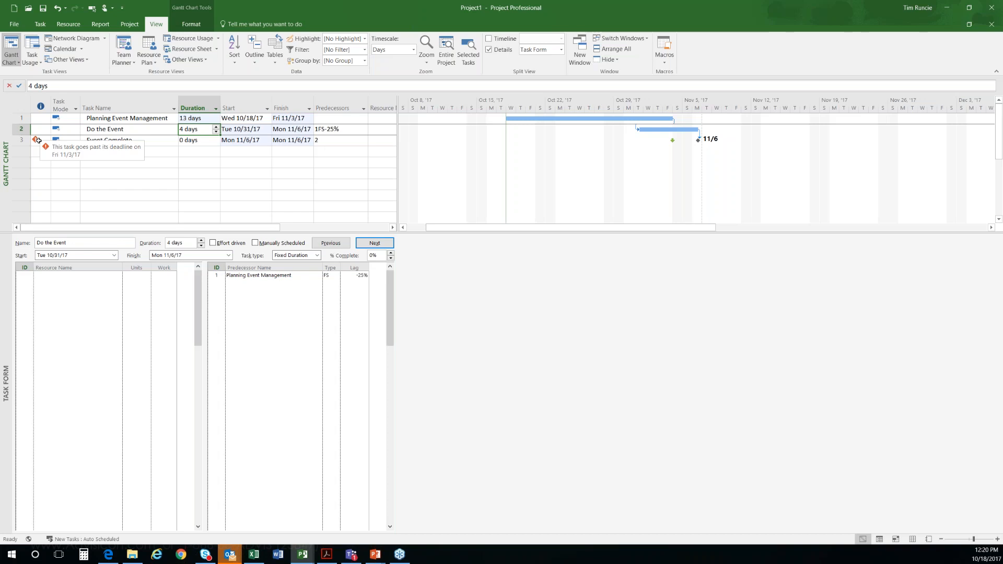
Step: Move Event Complete's deadline marker in the Gantt chart to about Fri 11/10/17
left_click(137, 139)
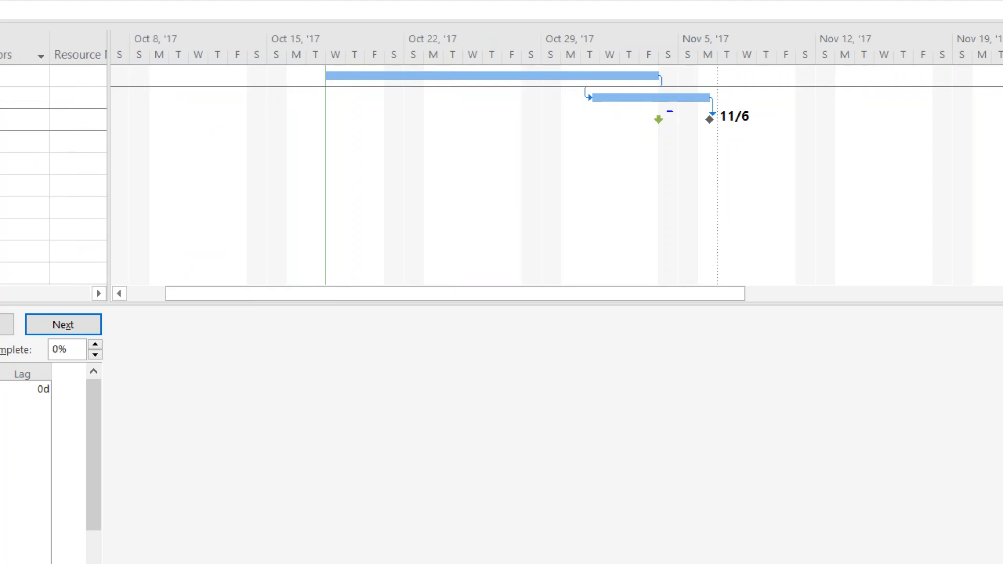
mouse_move(648, 112)
left_mouse_down()
mouse_move(645, 130)
mouse_move(672, 108)
left_mouse_up()
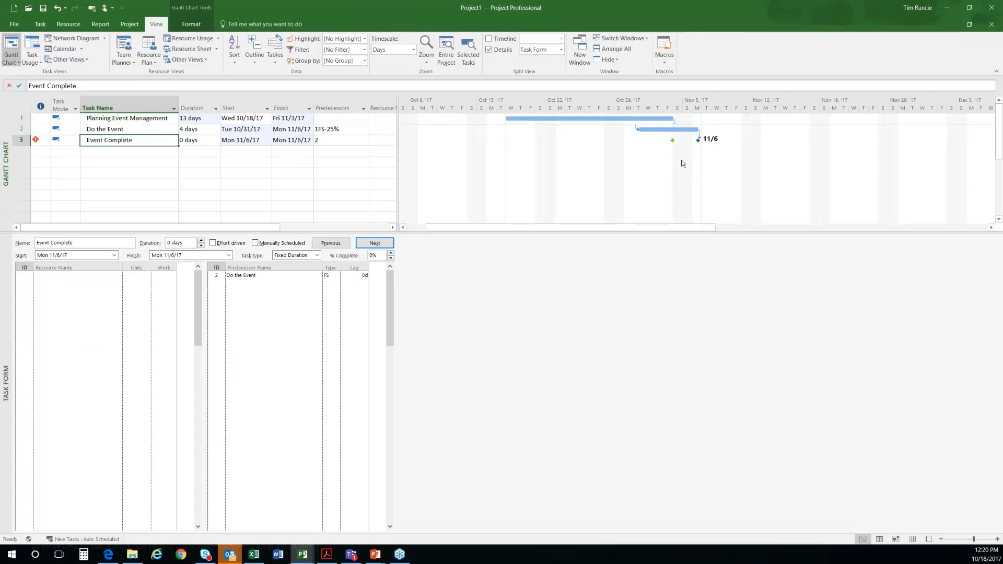
left_click_drag(672, 140, 780, 140)
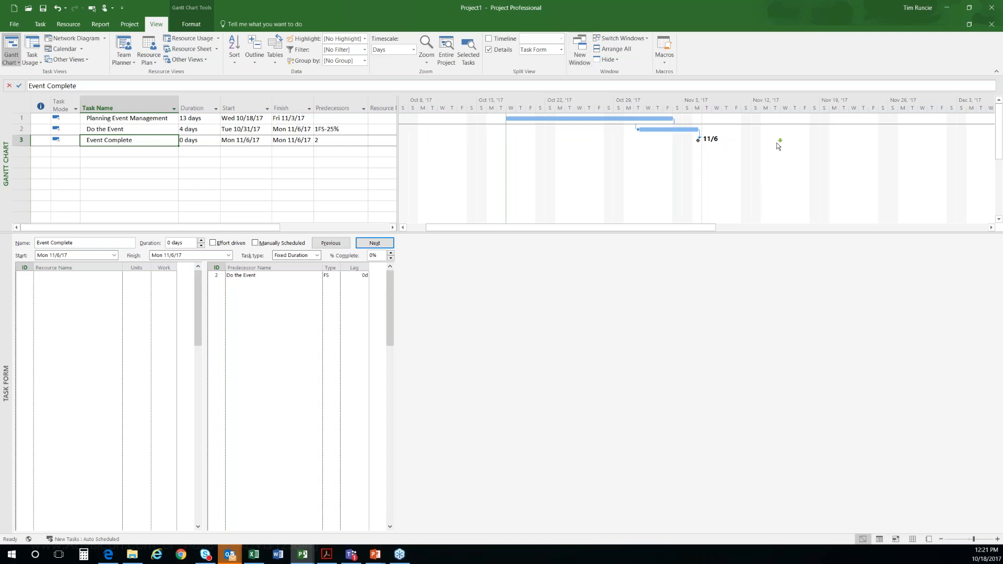
mouse_move(780, 139)
left_mouse_down()
mouse_move(668, 142)
mouse_move(770, 140)
left_mouse_up()
left_click_drag(772, 142, 740, 141)
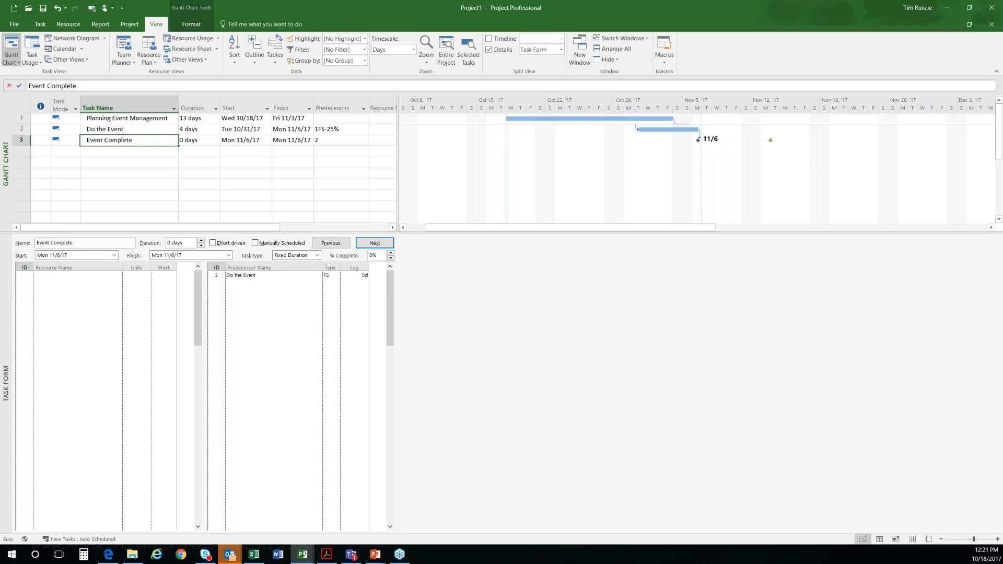
left_click(117, 163)
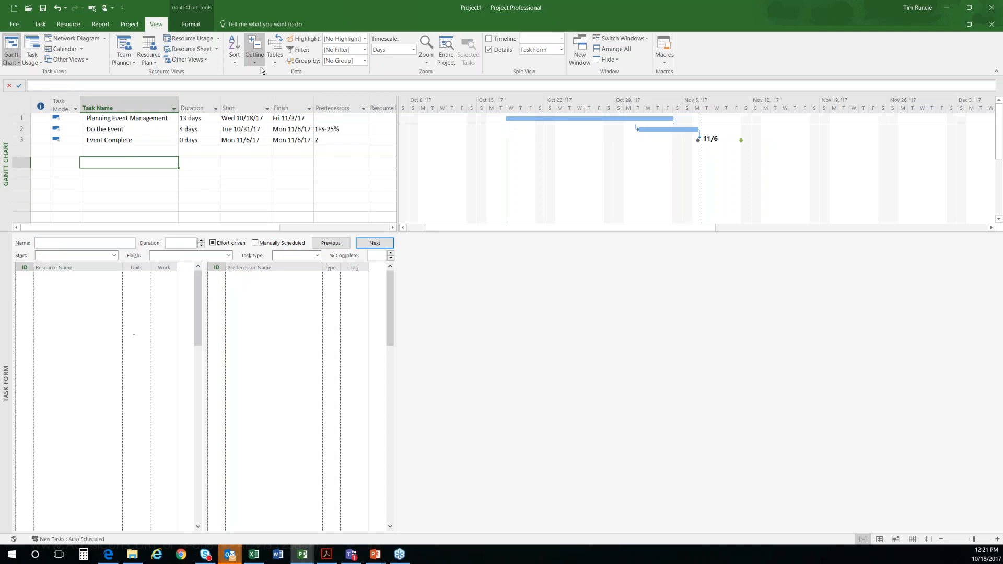
Step: Insert a new task named Summary Task above Planning Event Management
left_click(122, 120)
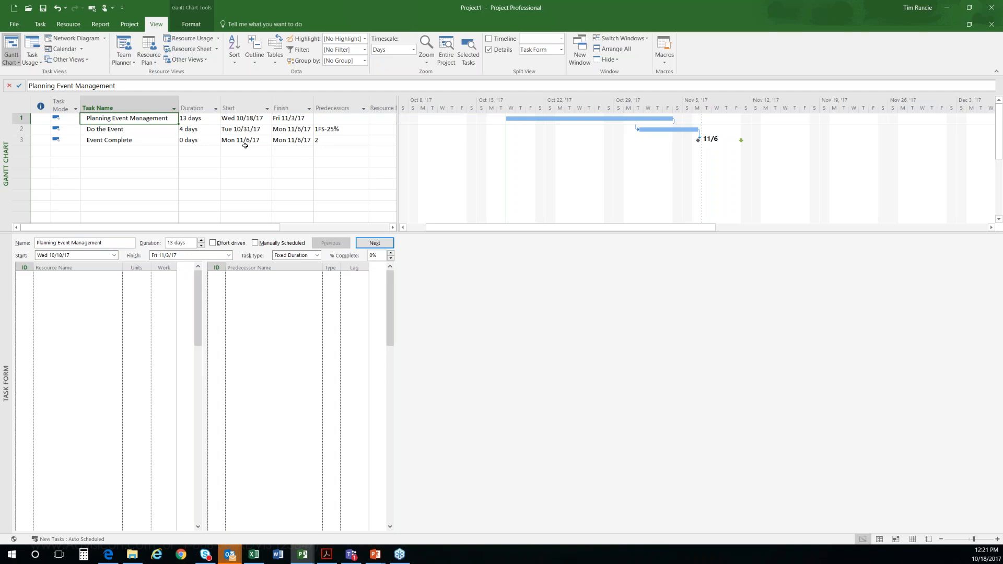
key("Insert")
type("Sum")
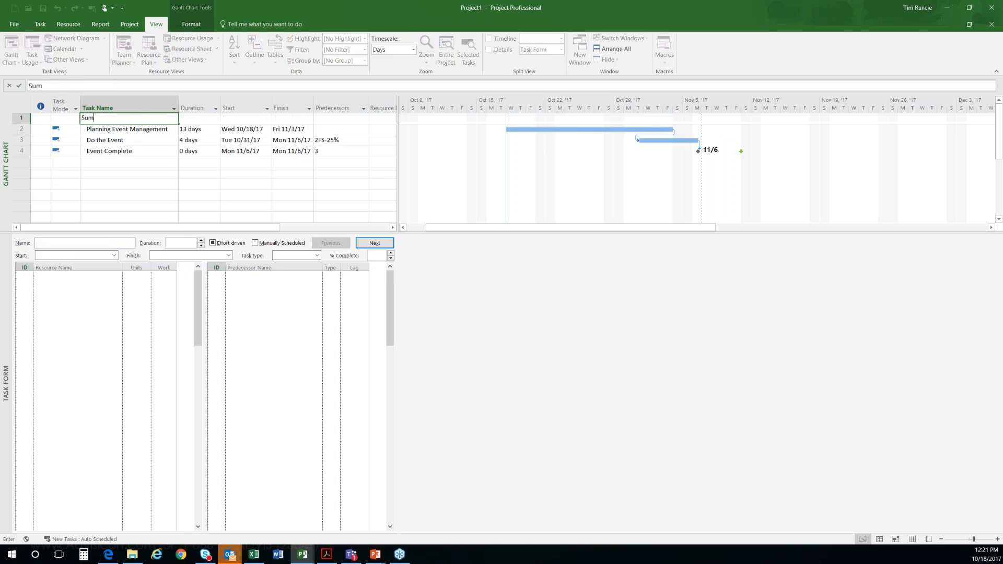
type("mary Task")
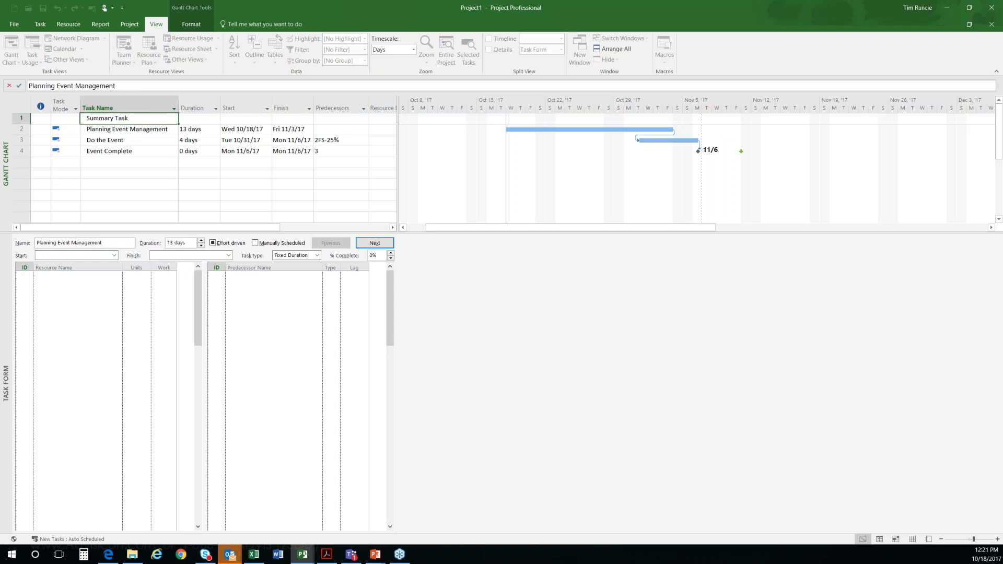
key("Return")
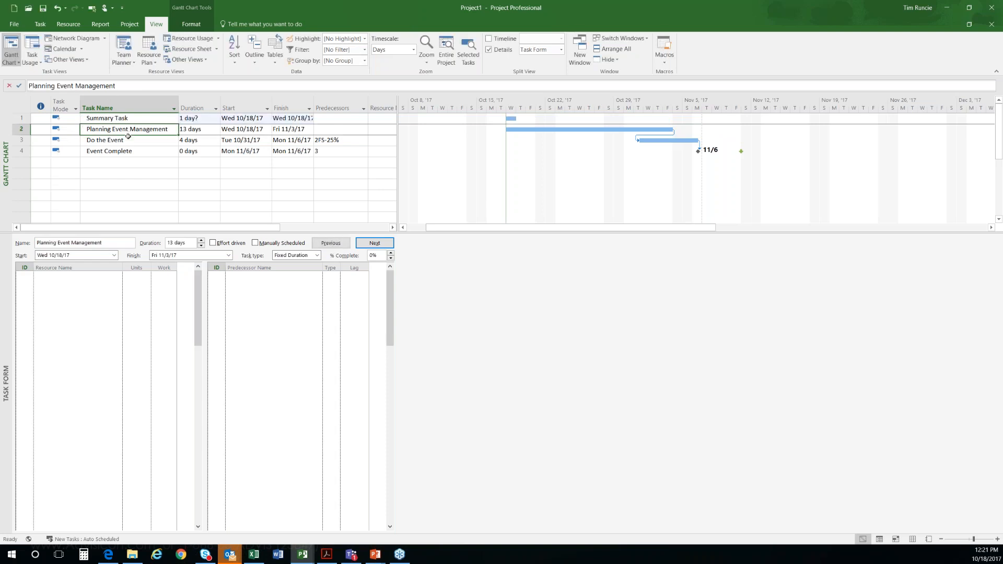
Step: Indent Planning Event Management, Do the Event and Event Complete one level beneath Summary Task
left_click_drag(128, 131, 125, 152)
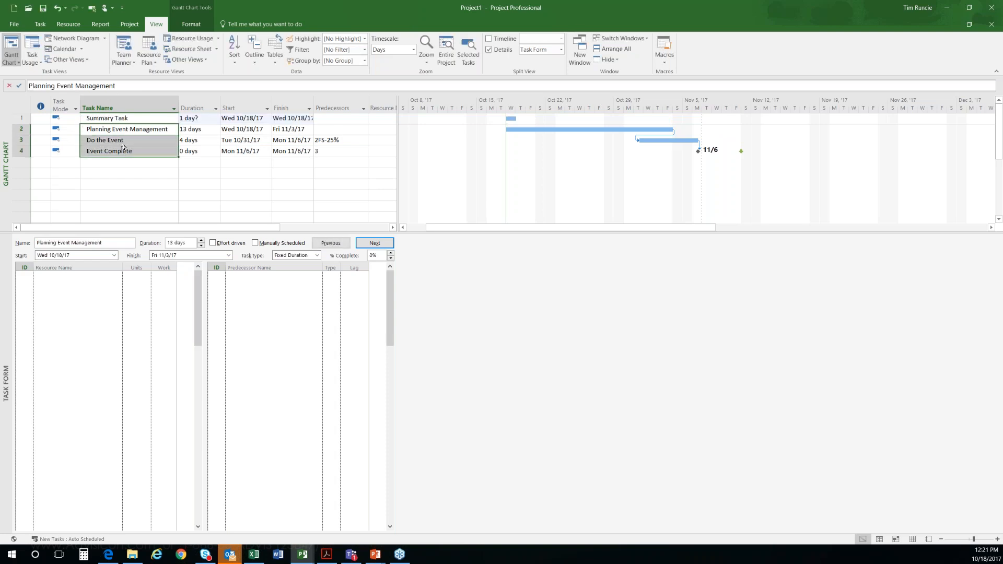
right_click(124, 148)
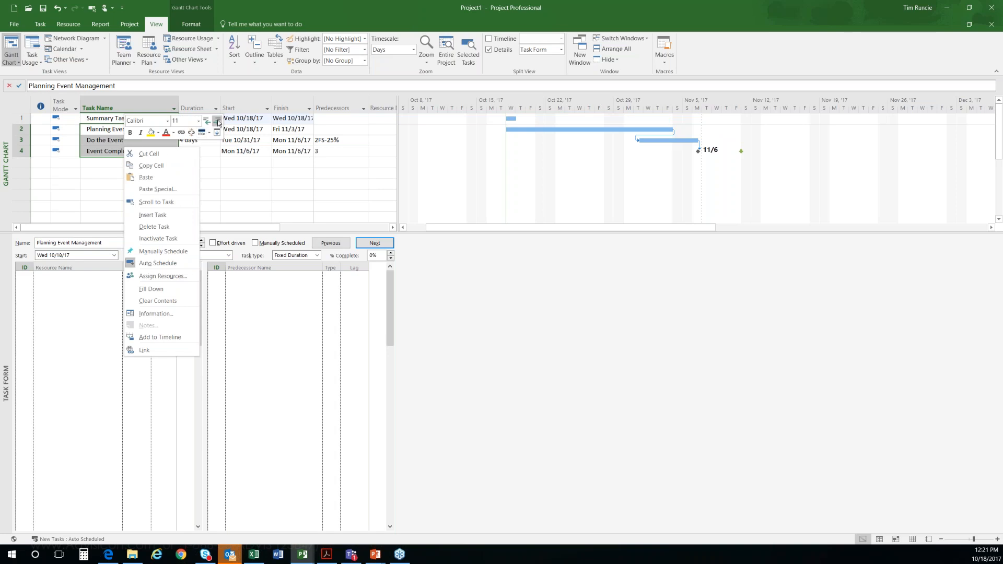
key("Escape")
left_click(216, 121)
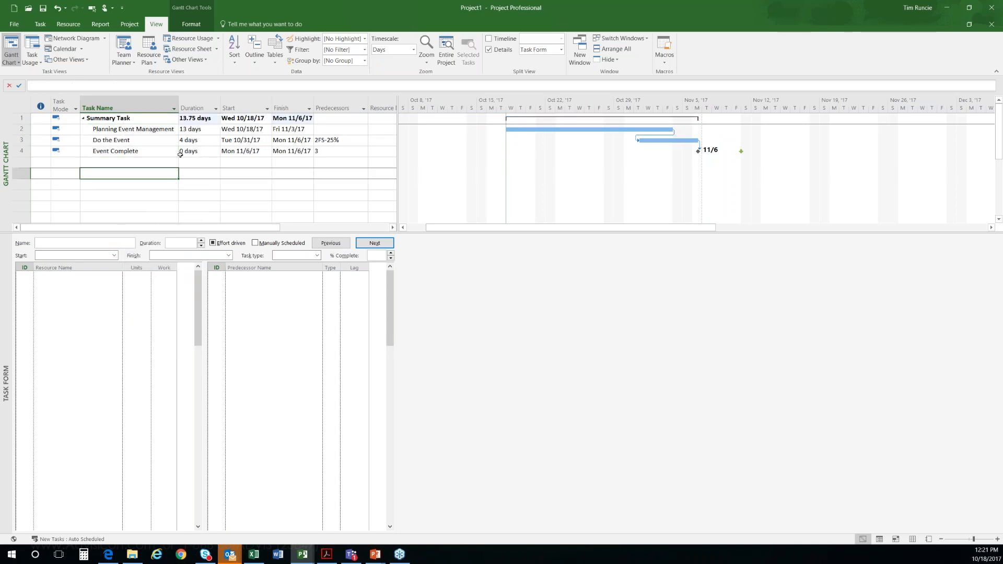
left_click(201, 134)
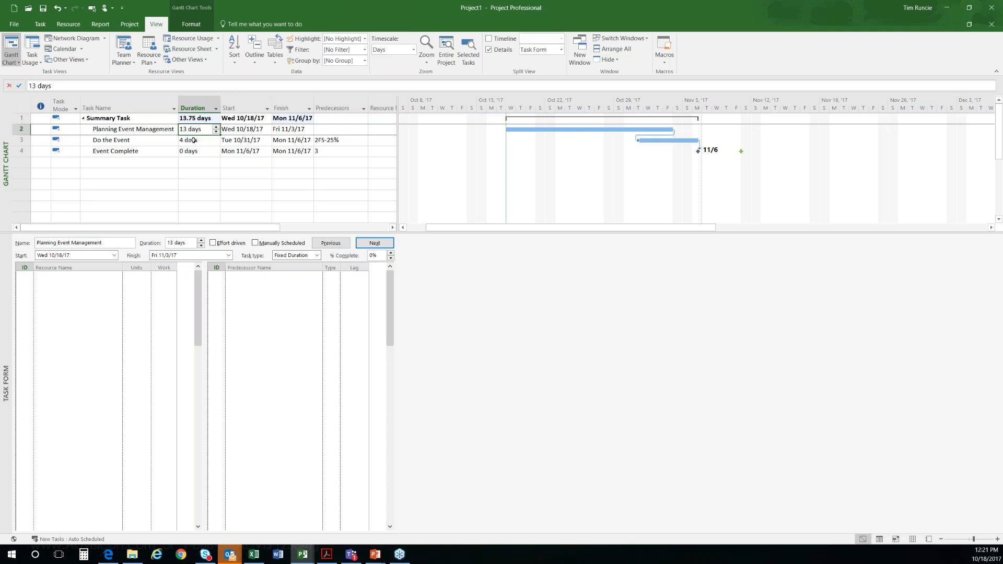
left_click(194, 140)
left_click(199, 118)
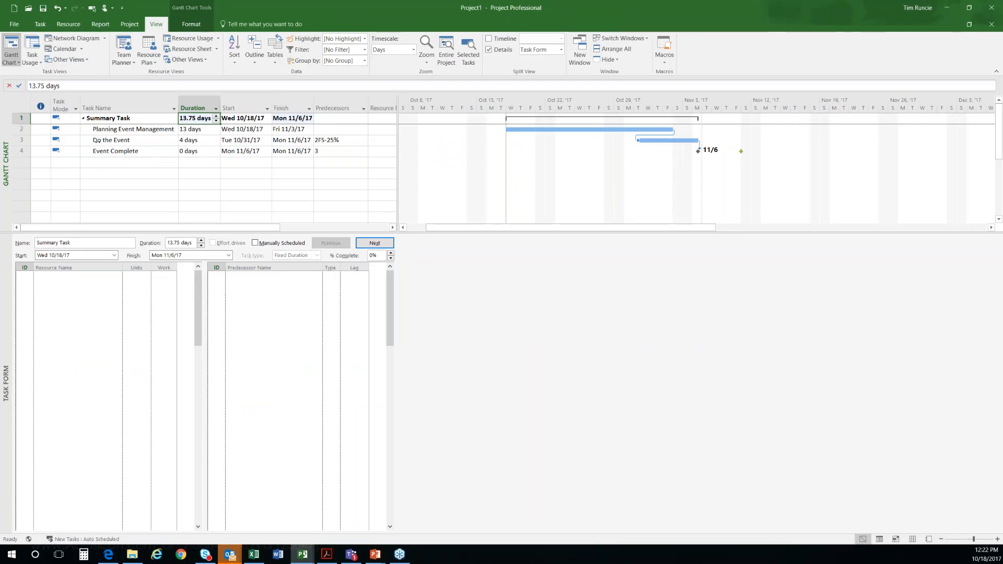
Step: Indent Do the Event one more level so that it becomes a subtask of Planning Event Management
left_click_drag(192, 139, 192, 198)
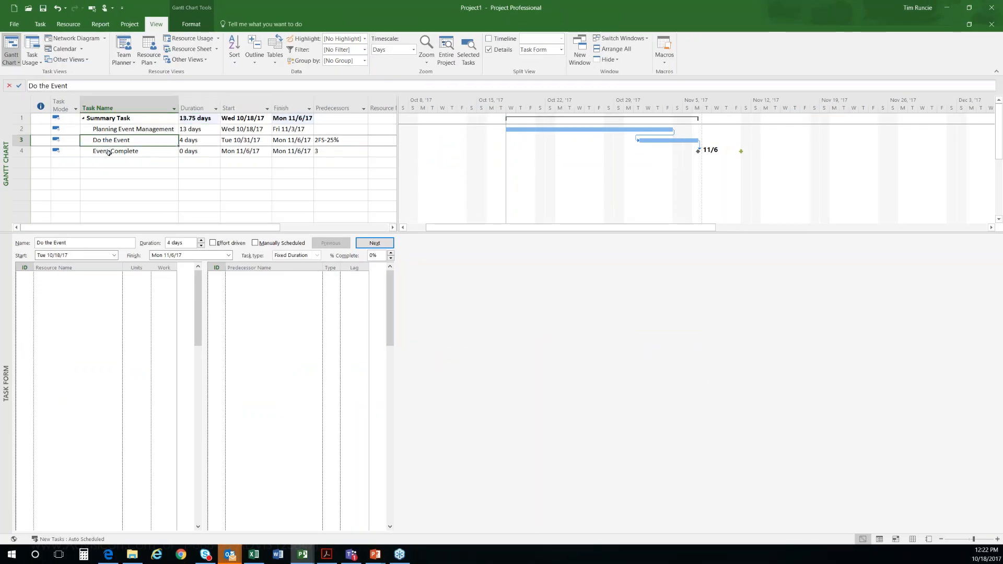
left_click_drag(131, 170, 97, 140)
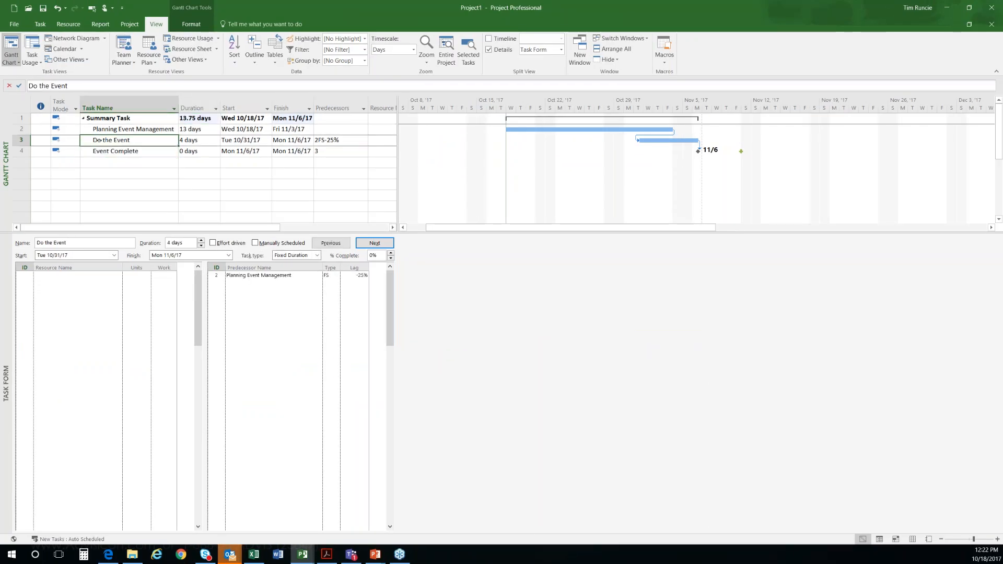
key("alt+shift+Right")
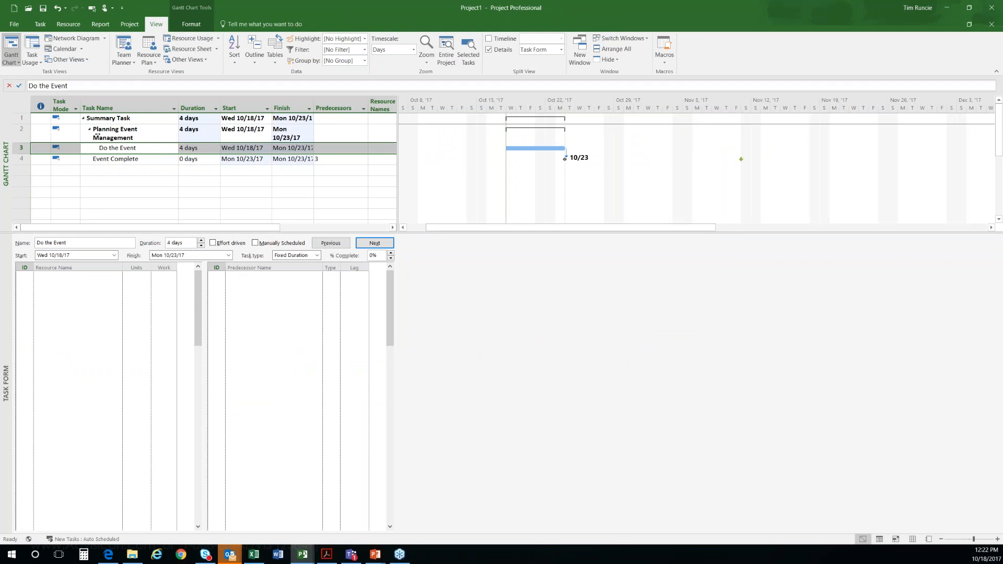
Step: Try outdenting Do the Event and changing its outline level together with Event Complete
mouse_move(97, 136)
left_mouse_down()
mouse_move(101, 148)
mouse_move(85, 147)
left_mouse_up()
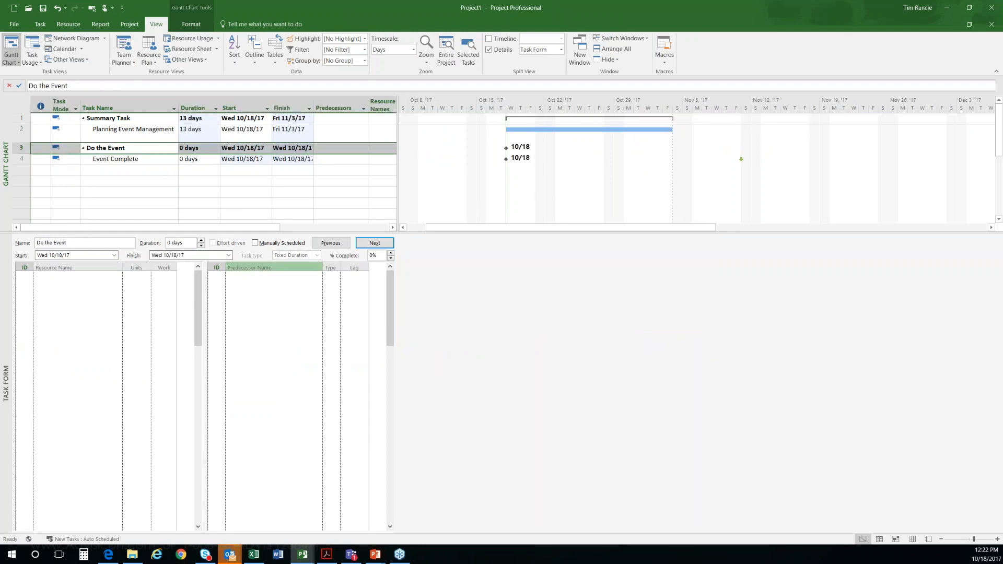
key("shift+Down")
key("alt+shift+Right")
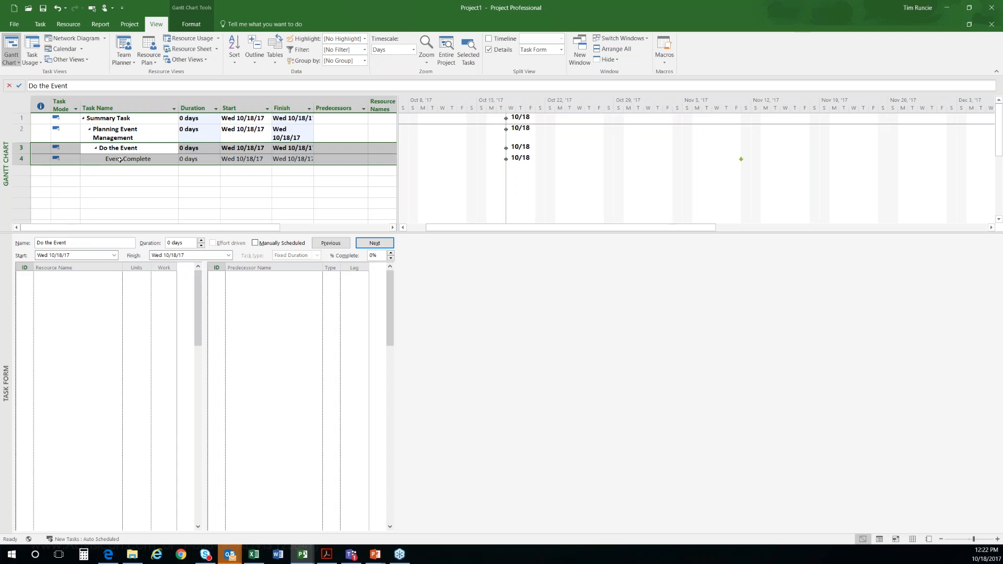
key("alt+shift+Left")
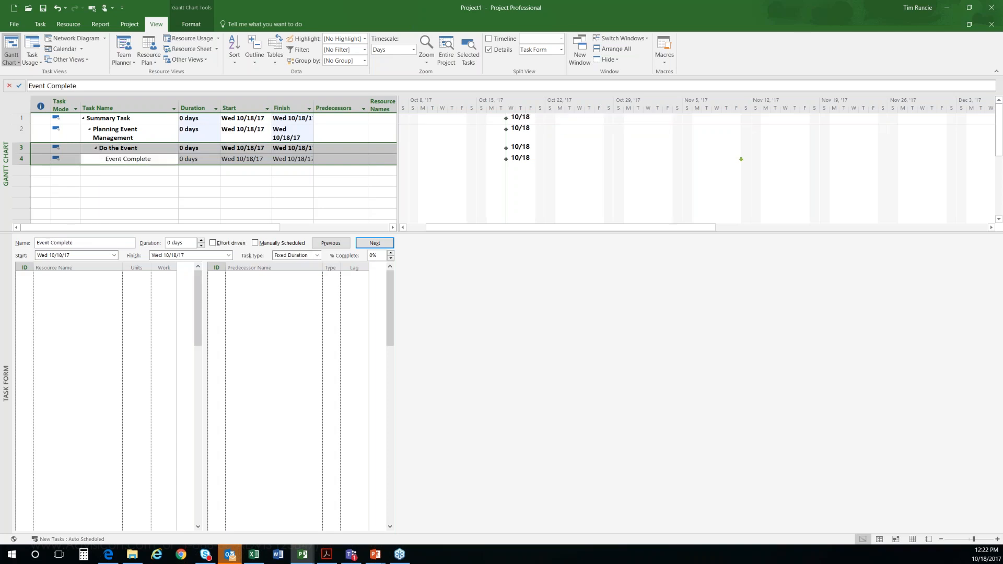
left_click(106, 158)
left_click(107, 181)
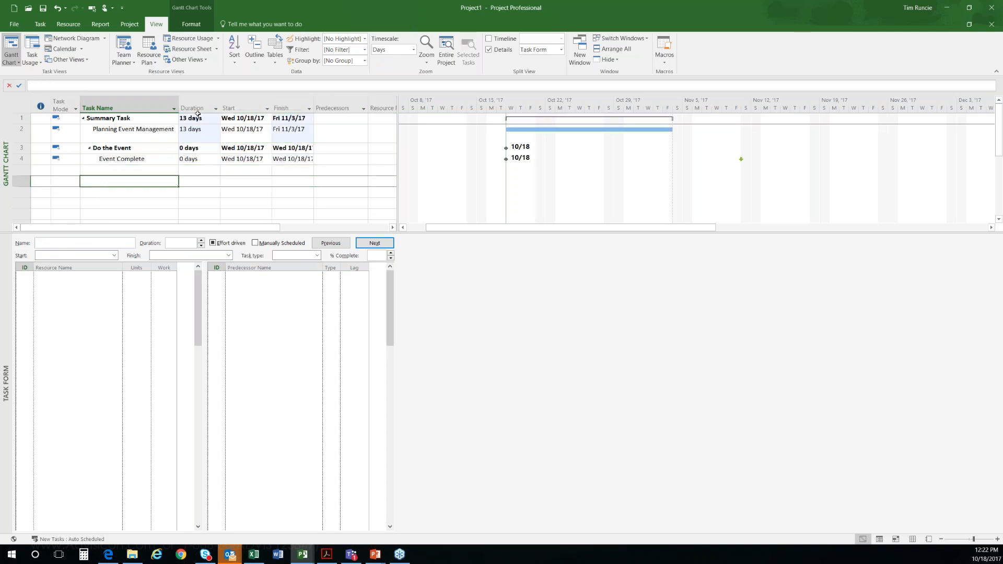
Step: Undo the outline changes made to Do the Event and Event Complete beneath Summary Task
key("ctrl+z")
key("ctrl+z")
key("ctrl+z")
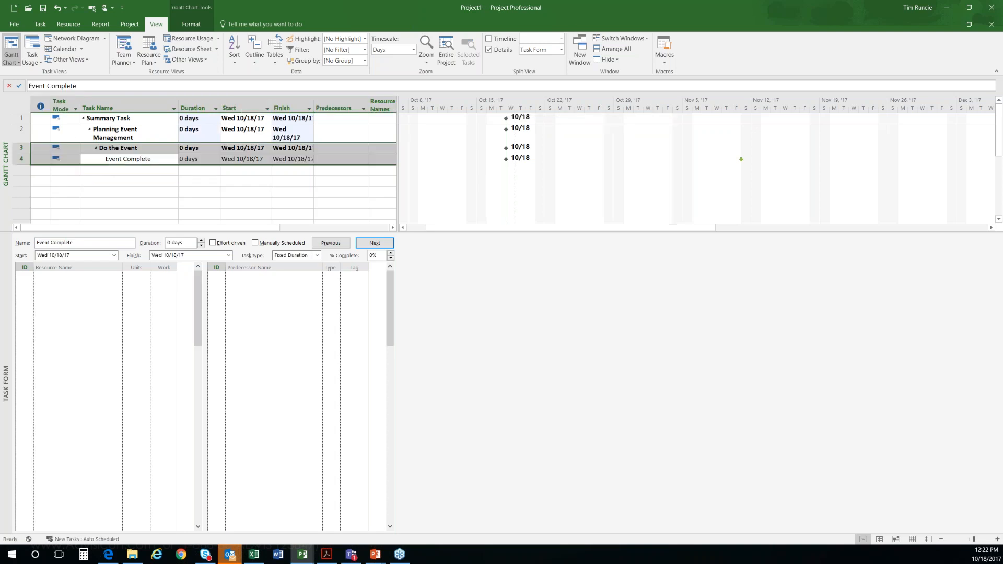
key("ctrl+z")
key("ctrl+z")
key("ctrl+z")
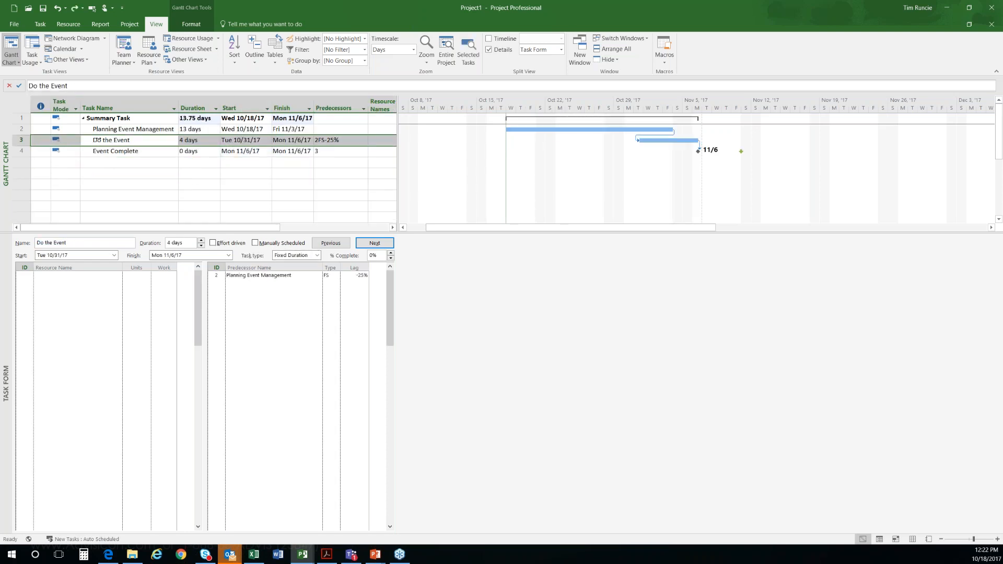
Step: Indent Do the Event beneath Planning Event Management and outdent it again, and widen the Task Name column to fit the task names
key("alt+shift+Right")
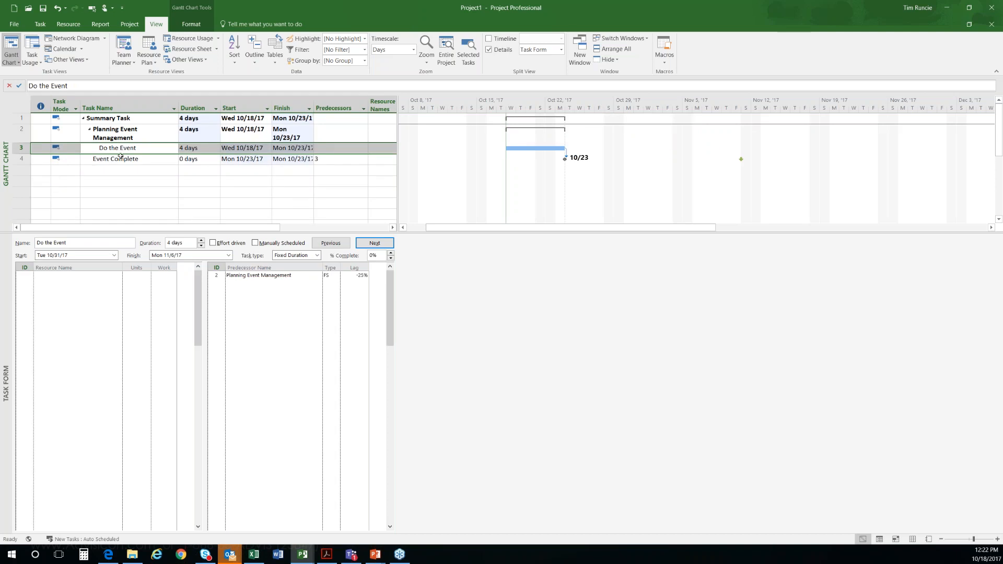
key("alt+shift+Left")
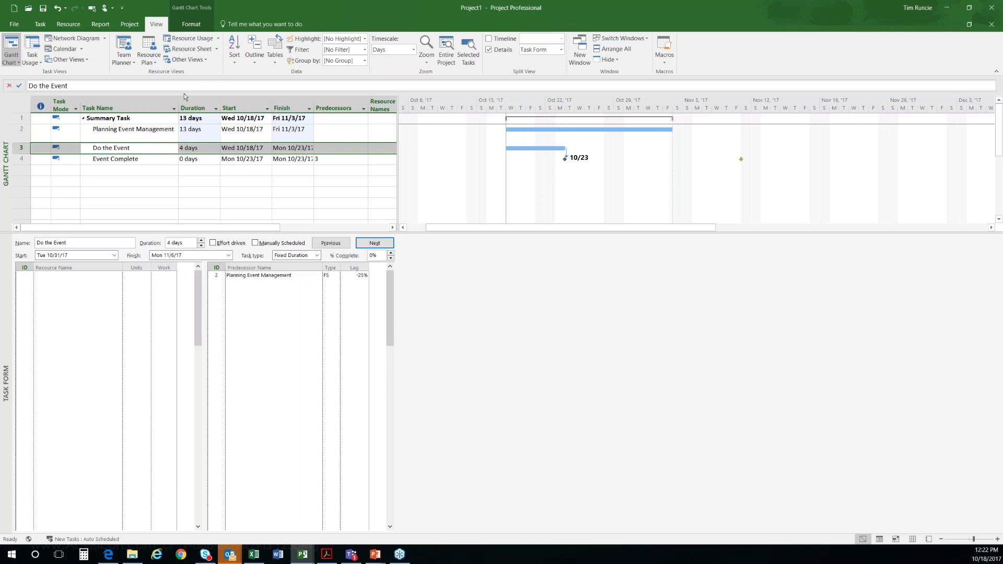
left_click_drag(177, 100, 197, 100)
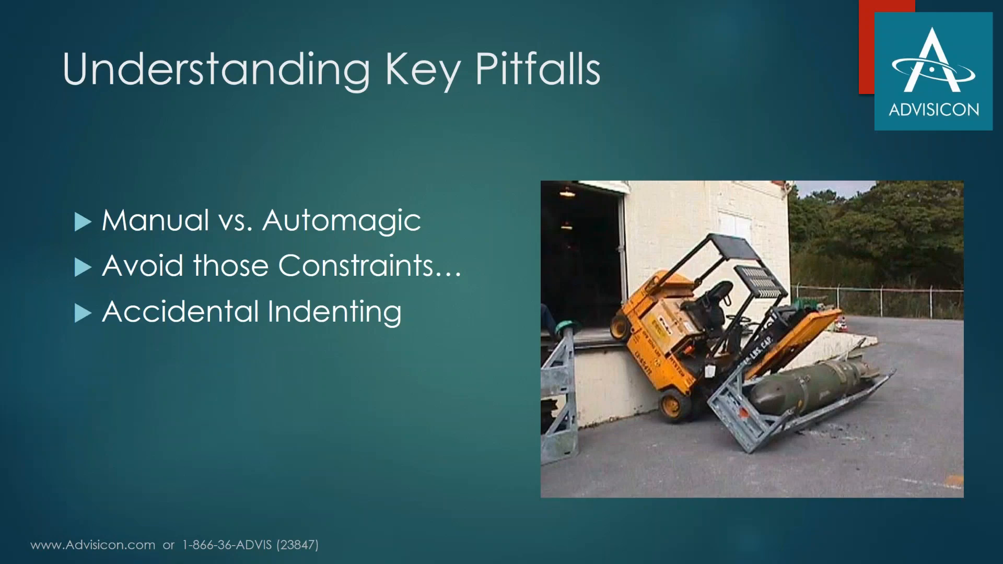
left_click(379, 415)
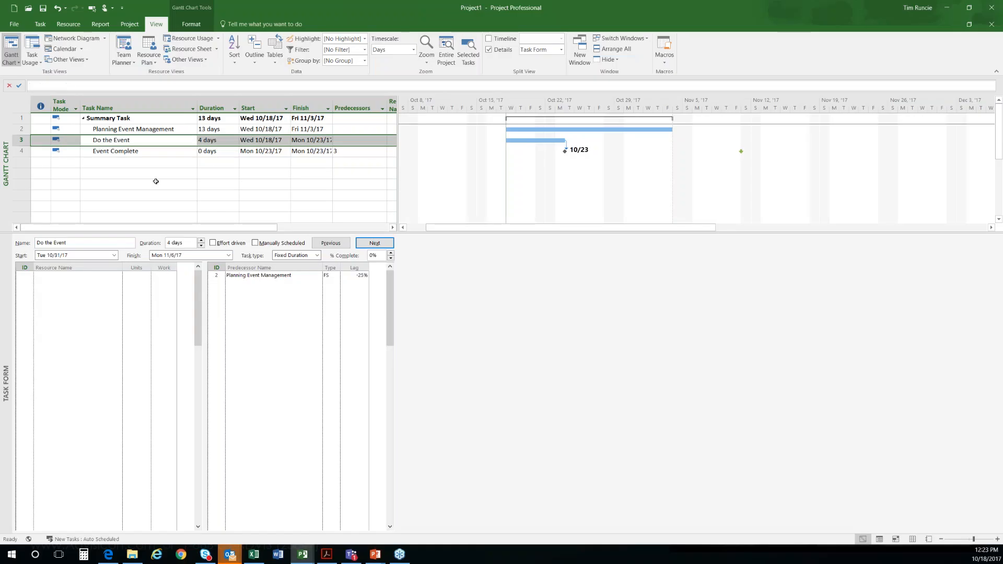
left_click(157, 183)
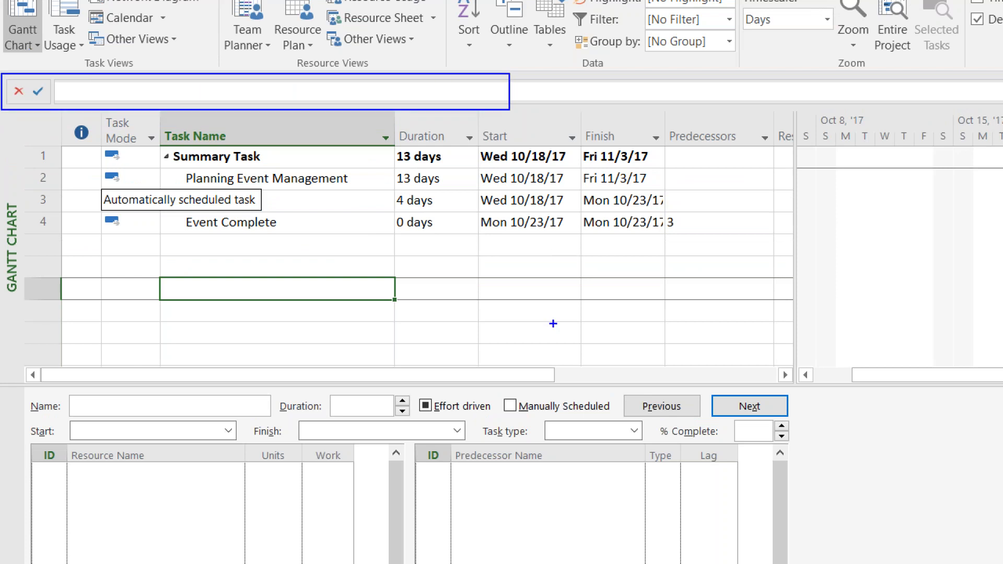
mouse_move(741, 203)
left_mouse_down()
mouse_move(700, 206)
mouse_move(772, 253)
mouse_move(728, 212)
mouse_move(716, 234)
mouse_move(586, 110)
mouse_move(517, 97)
mouse_move(539, 122)
left_mouse_up()
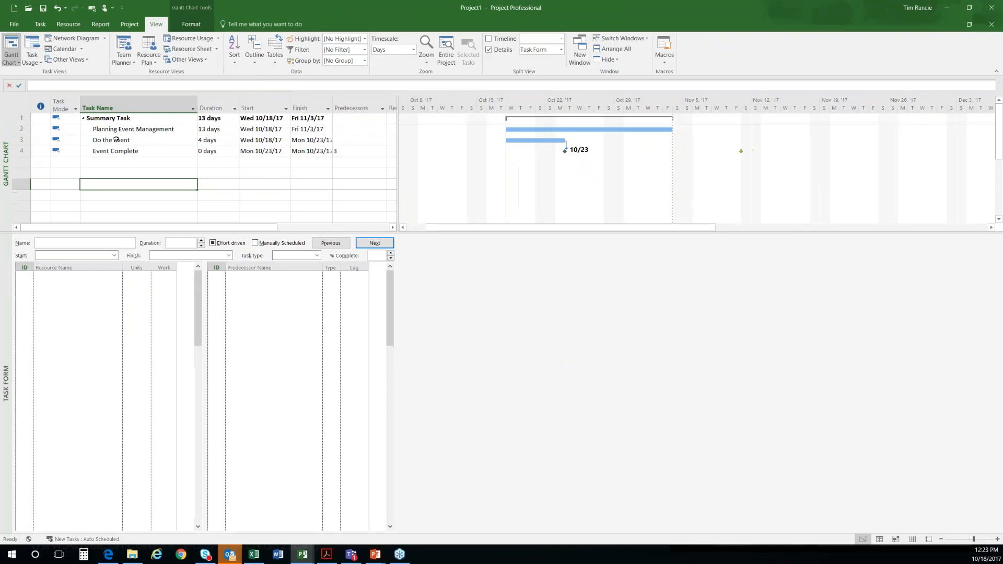
left_click(229, 199)
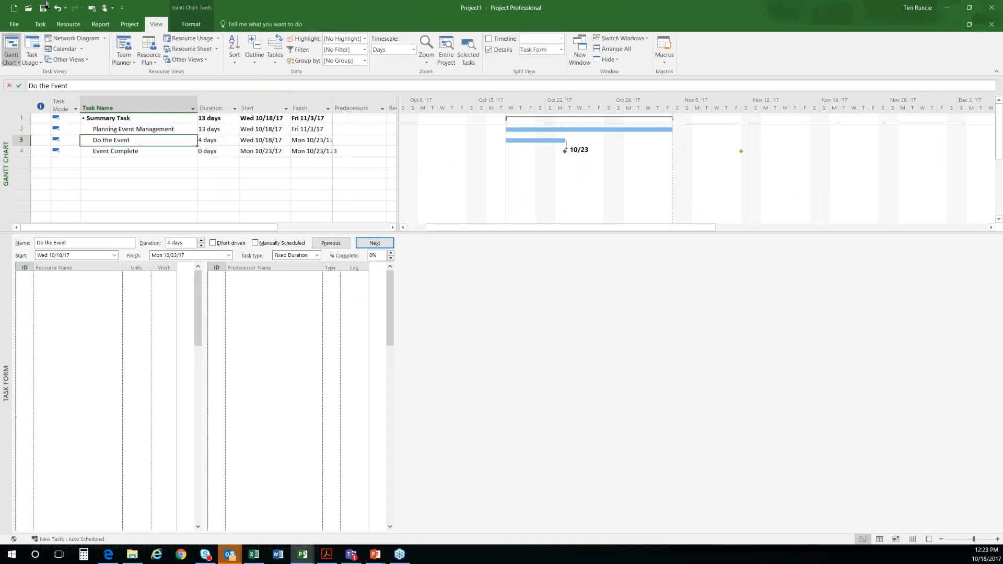
Step: Examine the Display settings in Project Options, switching the Entry bar element off and on again
left_click(14, 24)
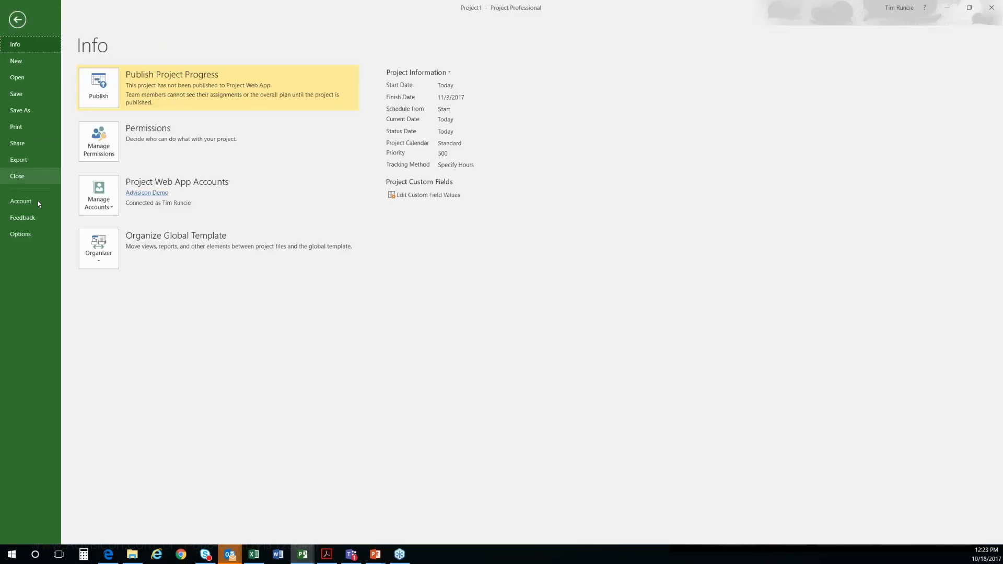
left_click(26, 236)
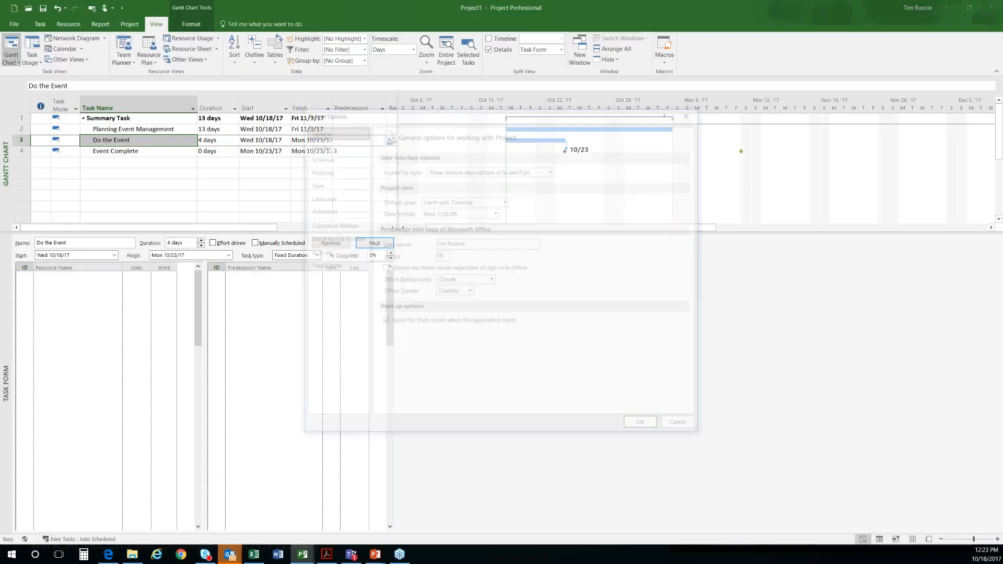
left_click_drag(416, 114, 278, 66)
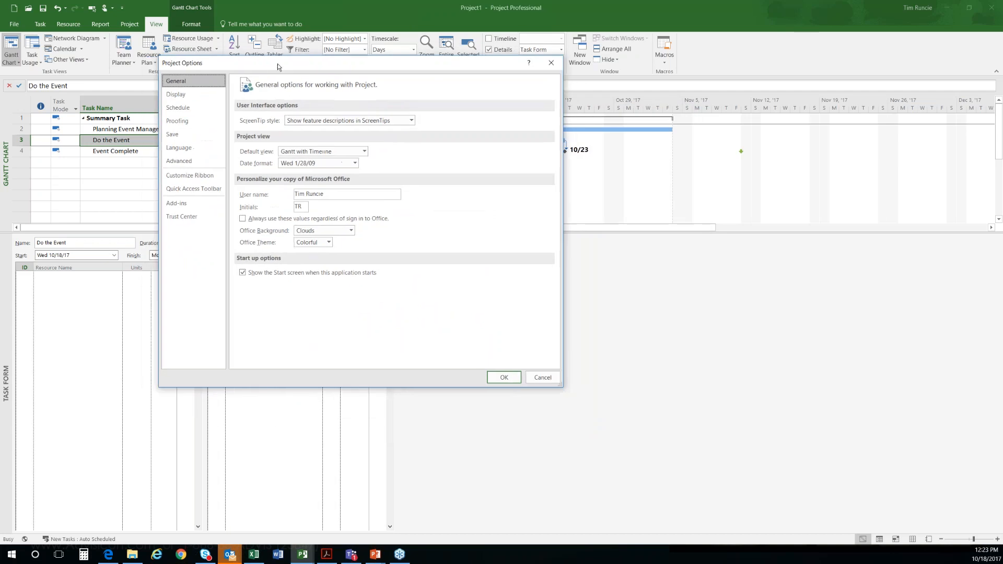
left_click(177, 95)
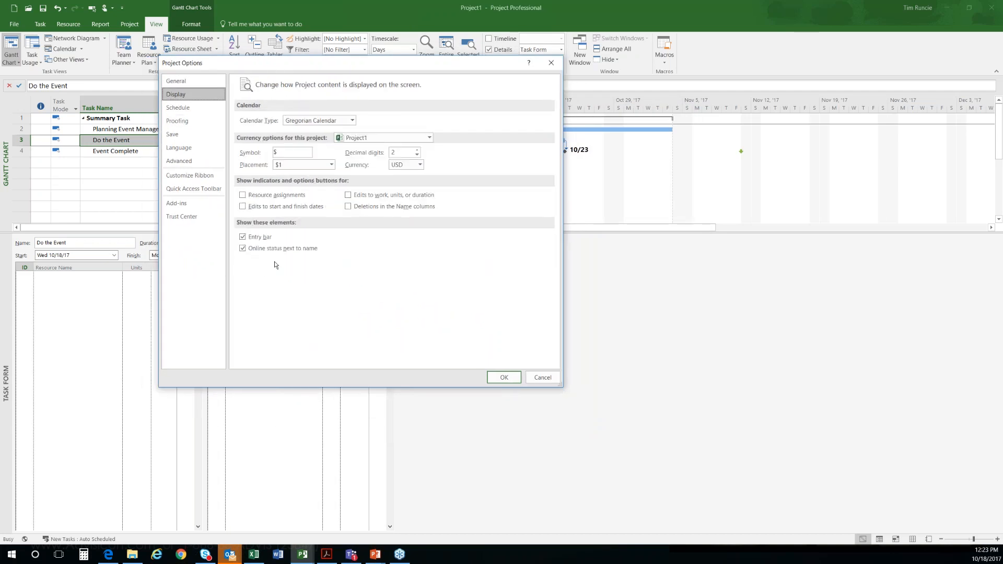
left_click(241, 237)
left_click(250, 239)
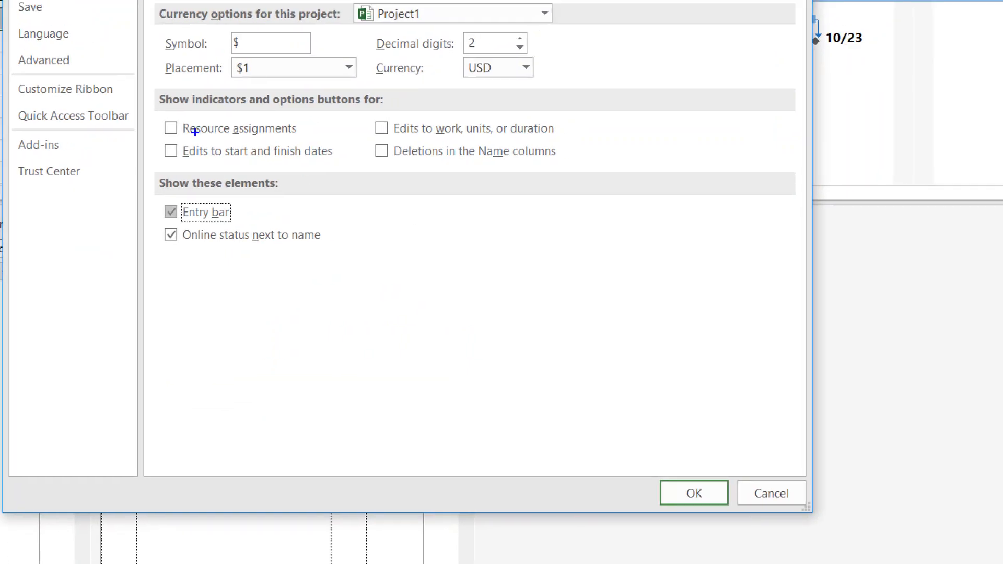
left_click_drag(157, 117, 575, 167)
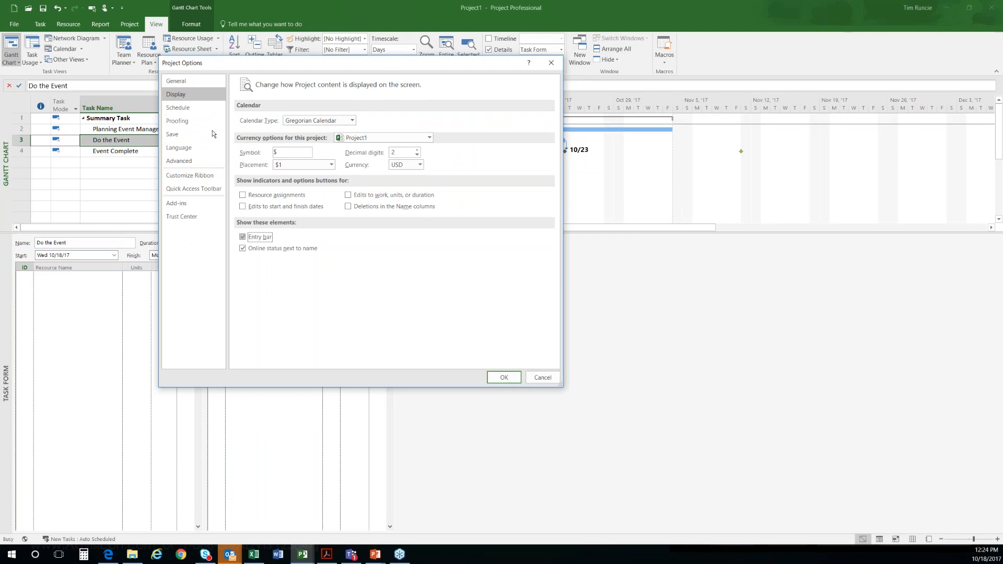
Step: Review the Save options and the Undo levels setting among the Advanced options, and close Project Options
left_click(186, 135)
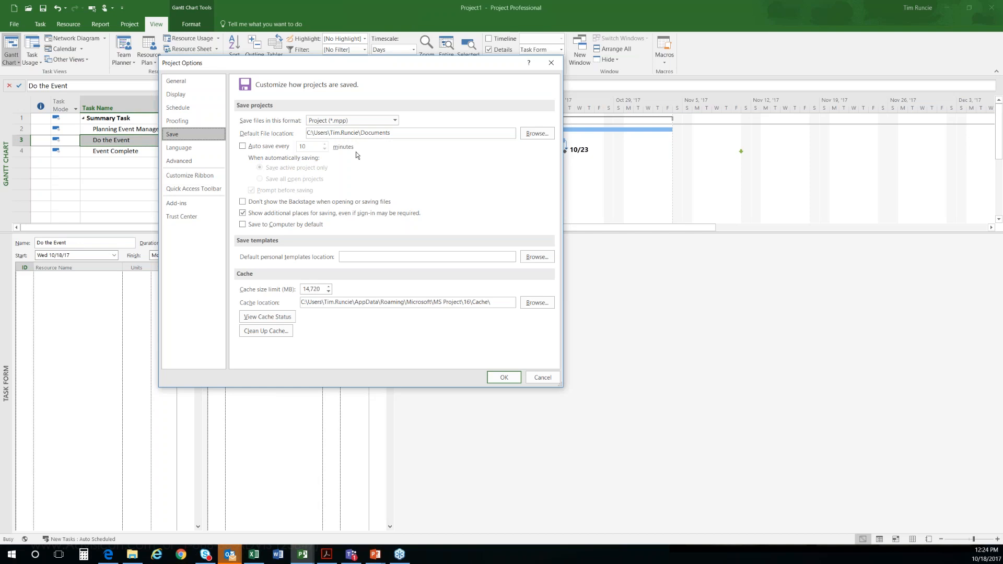
left_click(189, 161)
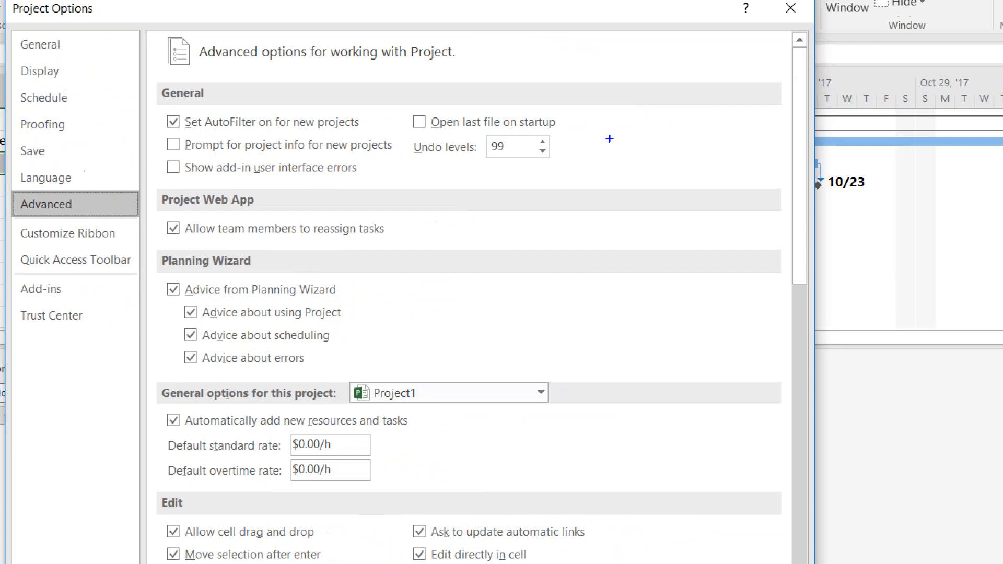
mouse_move(631, 121)
left_mouse_down()
mouse_move(509, 108)
mouse_move(404, 135)
mouse_move(486, 190)
mouse_move(580, 145)
left_mouse_up()
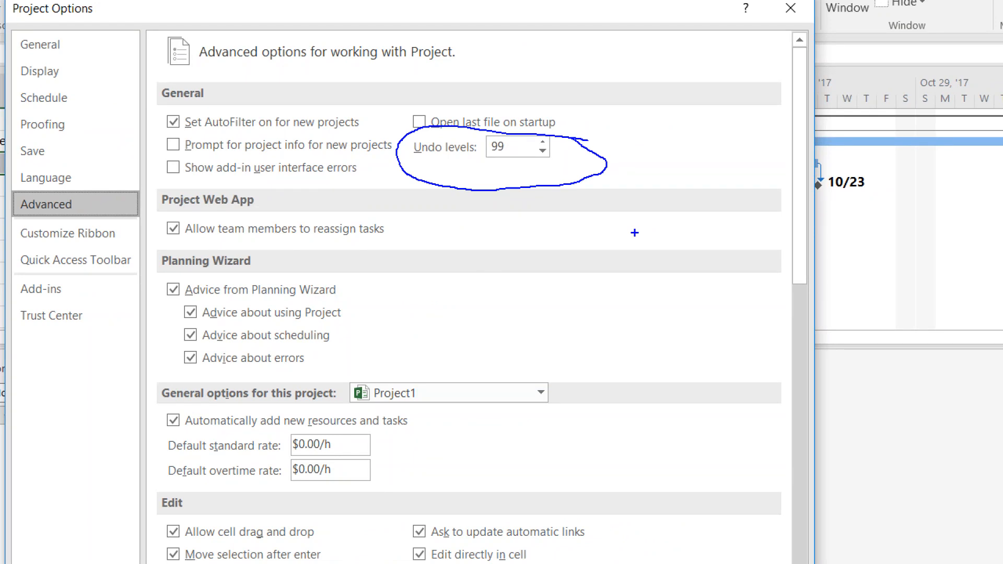
key("e")
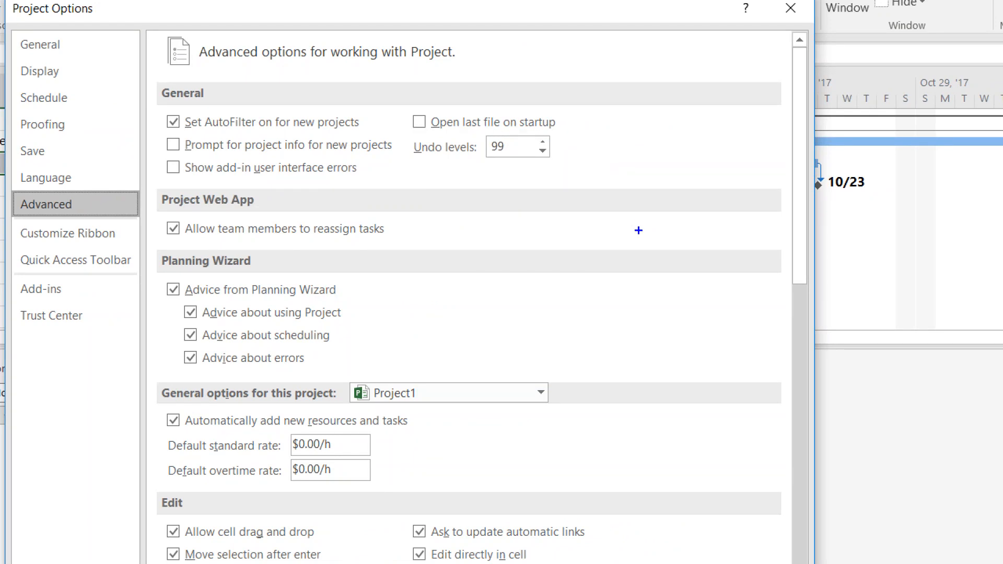
key("Escape")
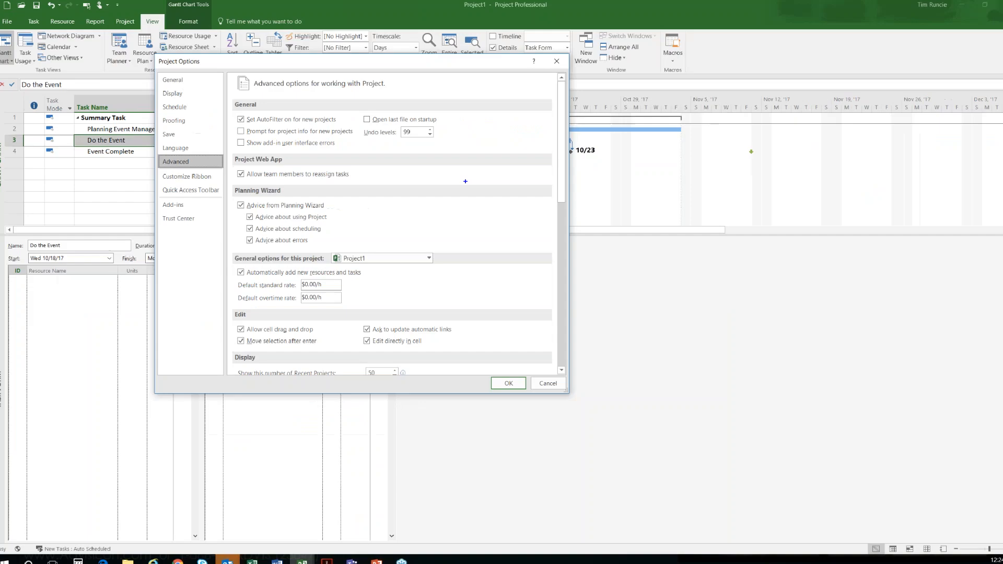
double_click(405, 132)
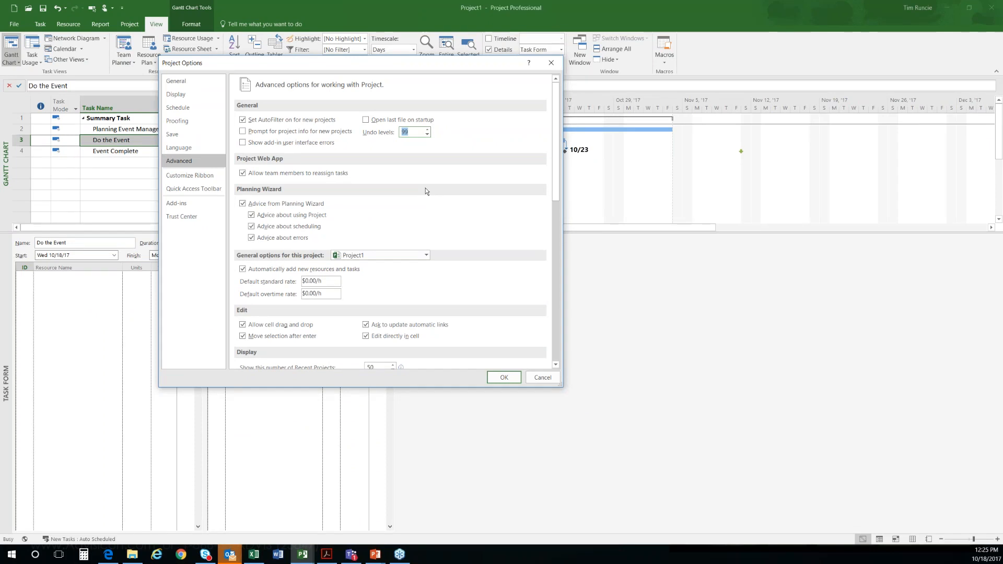
left_click(504, 378)
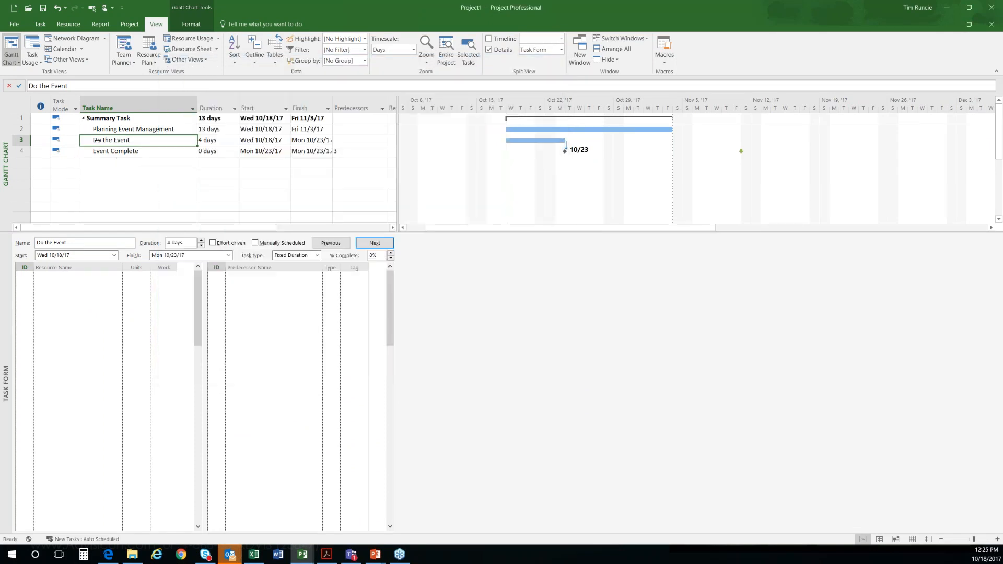
Step: Try indenting Do the Event, undo the last two changes and redo the Task Name column widening
left_click_drag(103, 140, 113, 140)
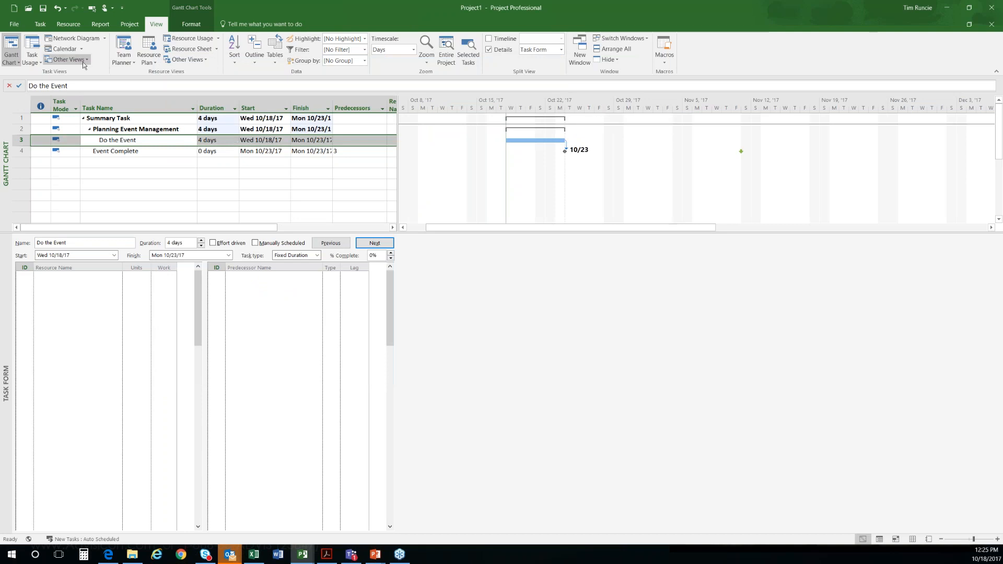
left_click(57, 9)
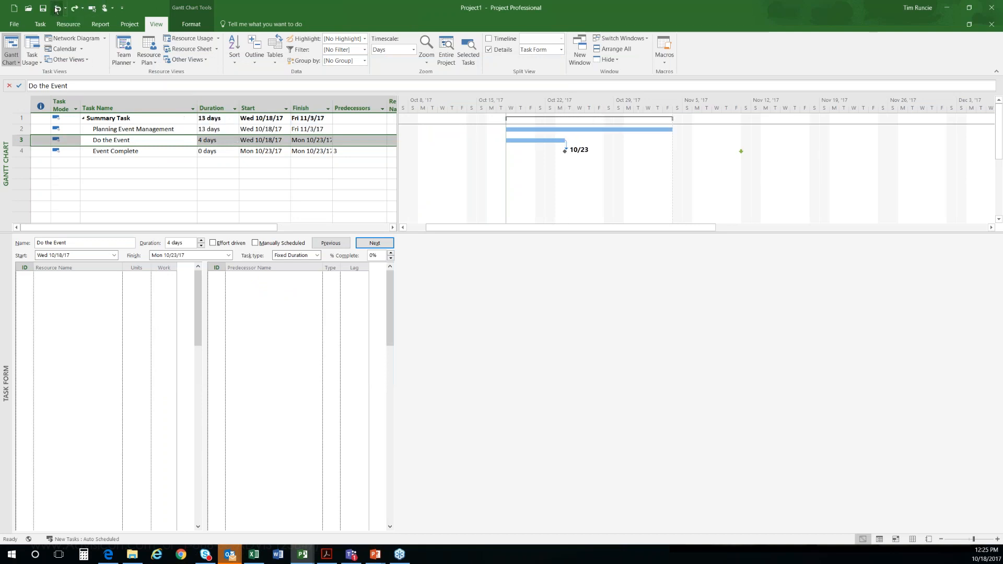
left_click(57, 9)
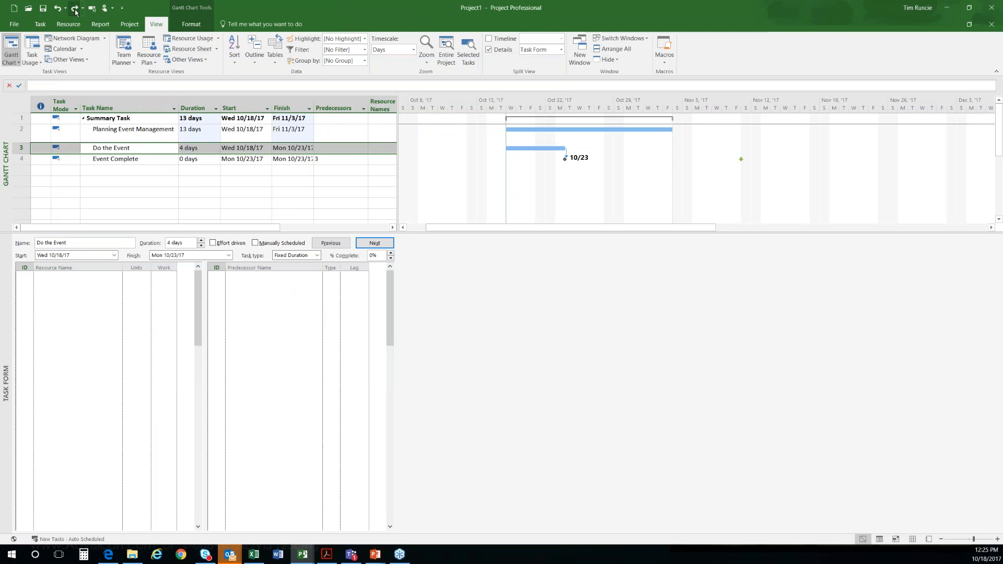
left_click(74, 9)
left_click(75, 9)
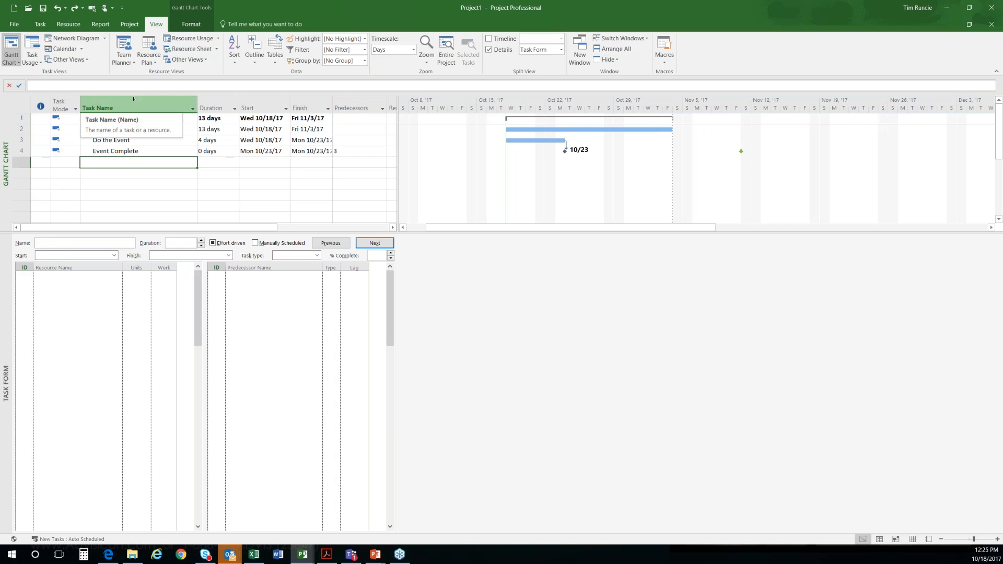
left_click(40, 24)
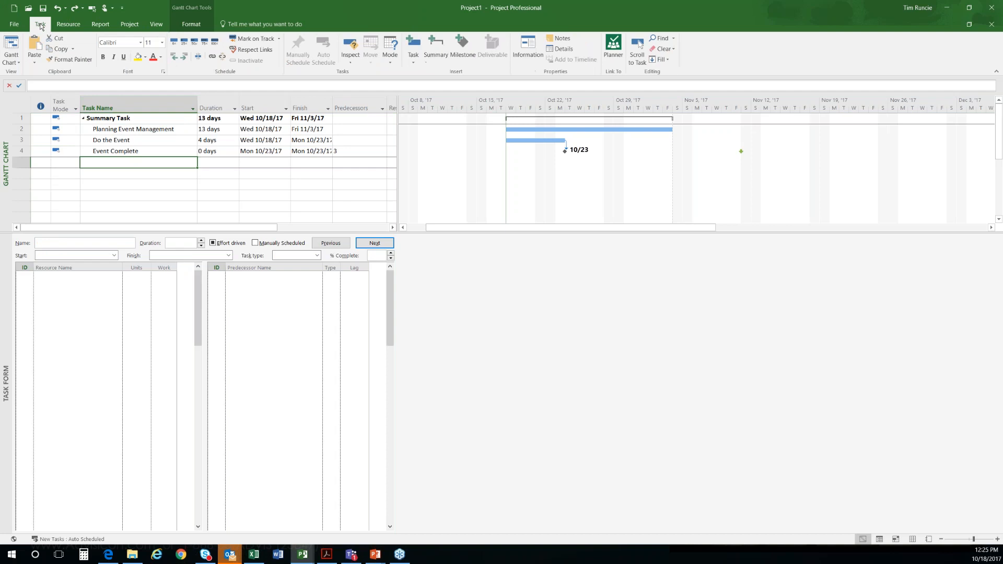
left_click(122, 131)
left_click_drag(122, 136, 121, 152)
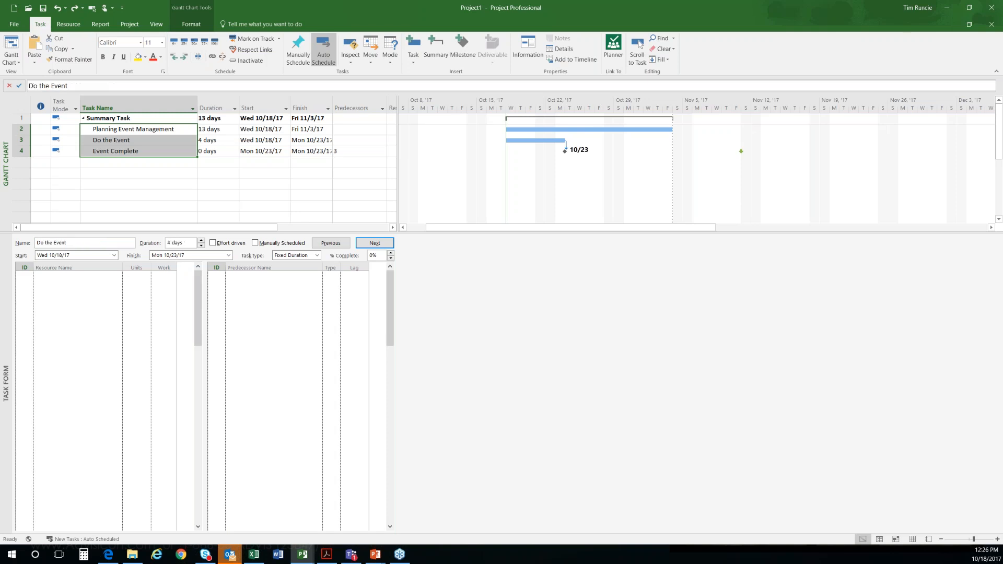
Step: Review the options for adding resources and the available dashboard reports, and return to Planning Event Management
left_click(120, 141)
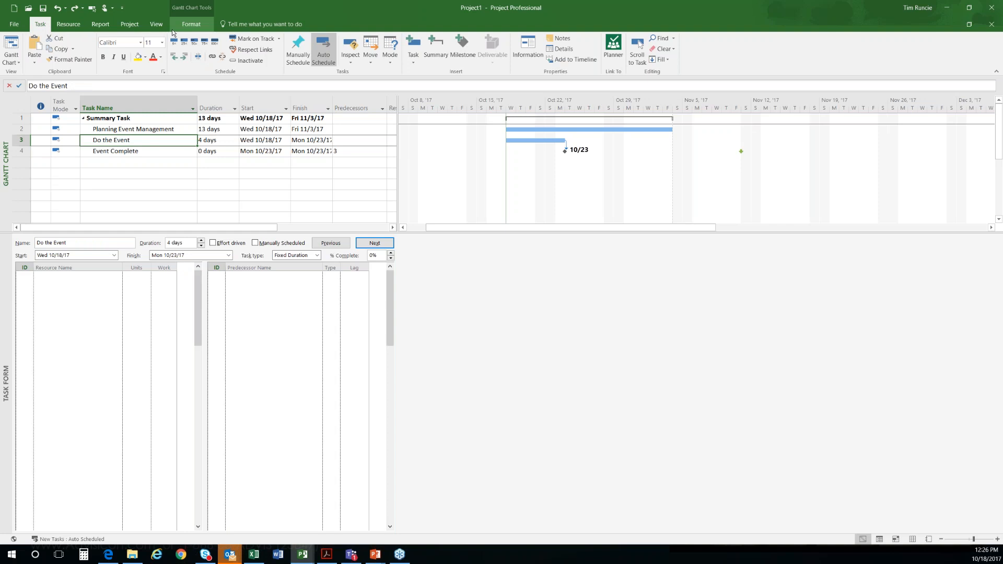
left_click(68, 24)
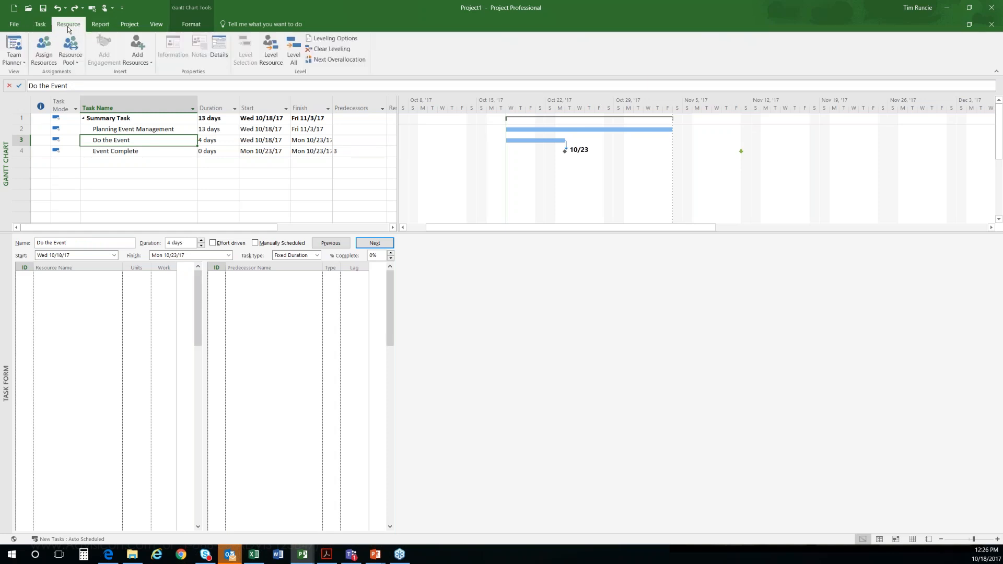
left_click(147, 62)
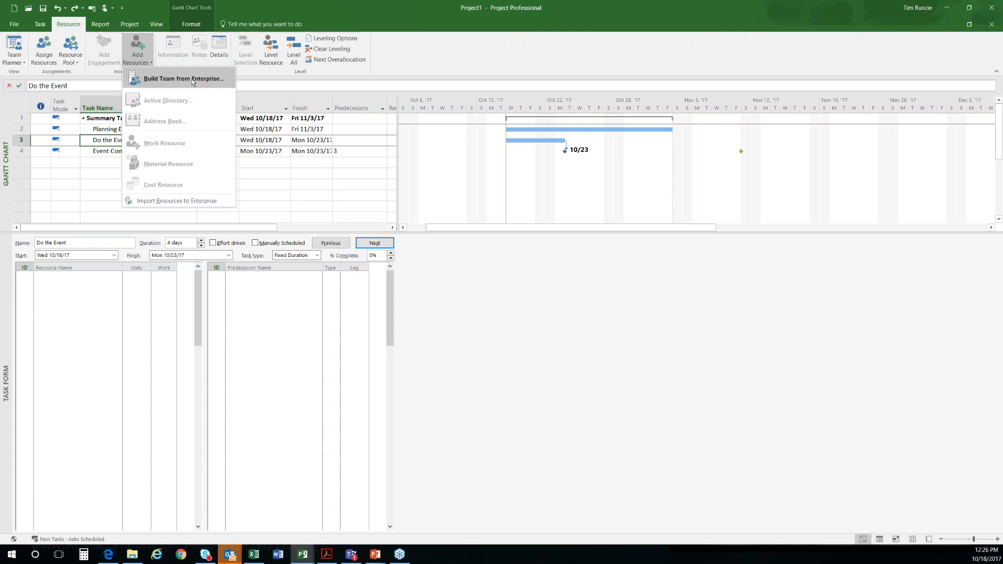
left_click(431, 50)
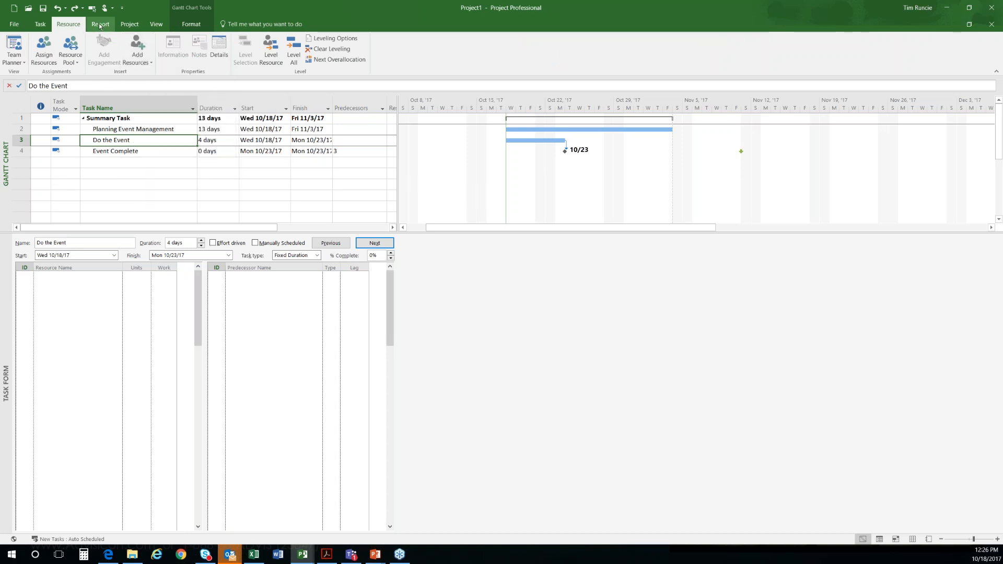
left_click(101, 24)
left_click(72, 57)
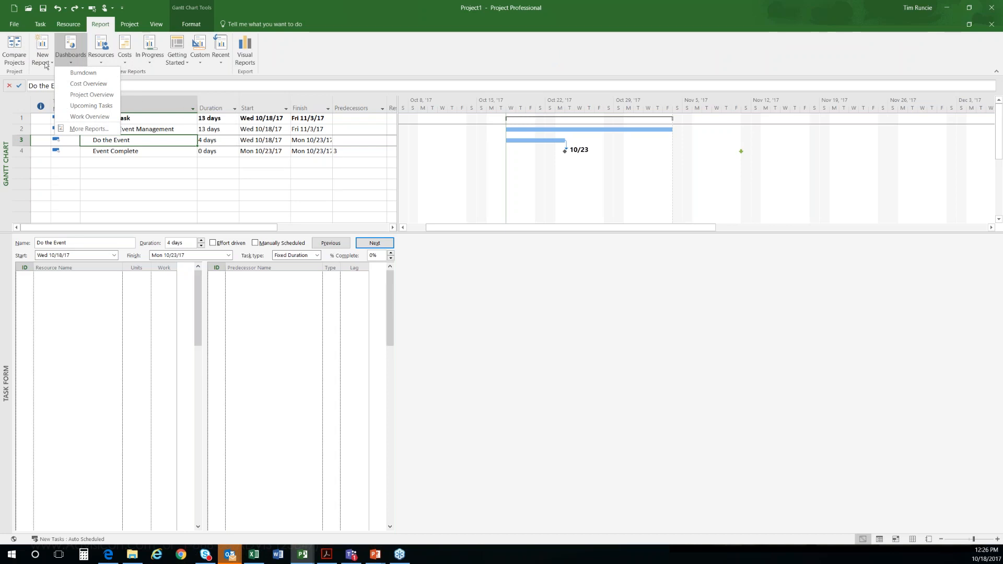
left_click(310, 53)
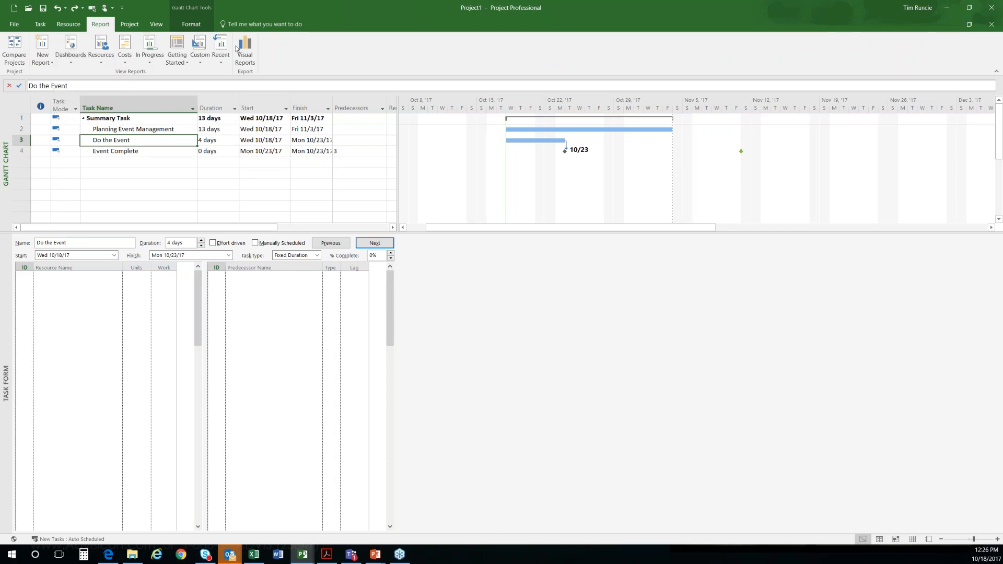
left_click(37, 24)
key("Up")
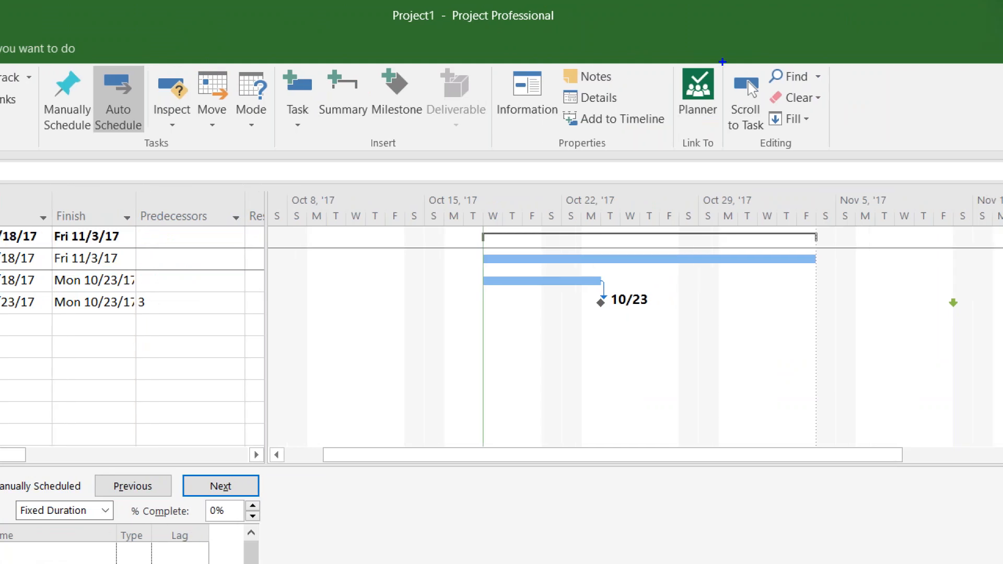
mouse_move(721, 46)
left_mouse_down()
mouse_move(703, 42)
mouse_move(635, 107)
mouse_move(682, 161)
mouse_move(736, 124)
mouse_move(692, 34)
left_mouse_up()
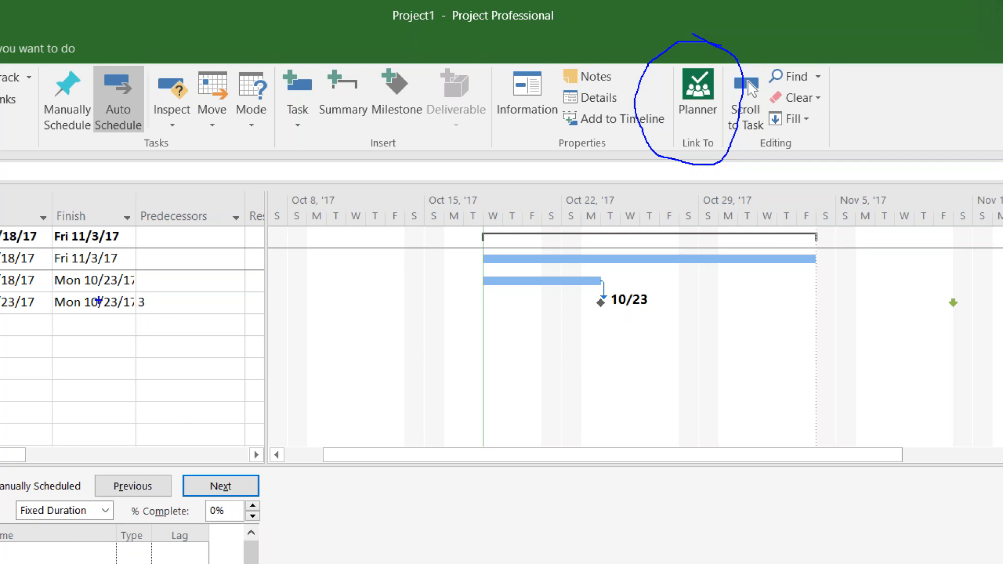
mouse_move(95, 302)
left_mouse_down()
mouse_move(121, 336)
mouse_move(301, 368)
mouse_move(303, 382)
left_mouse_up()
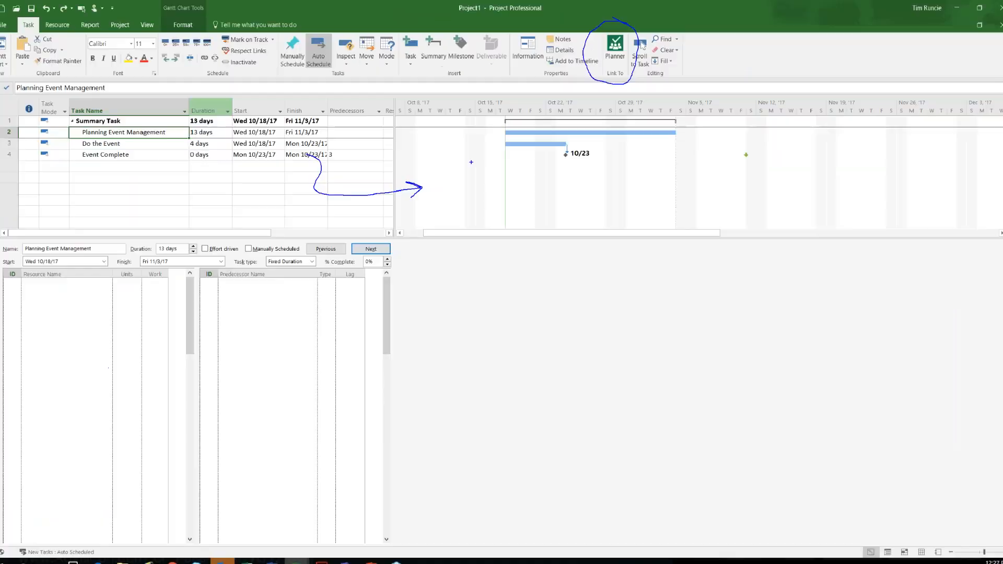
left_click(121, 166)
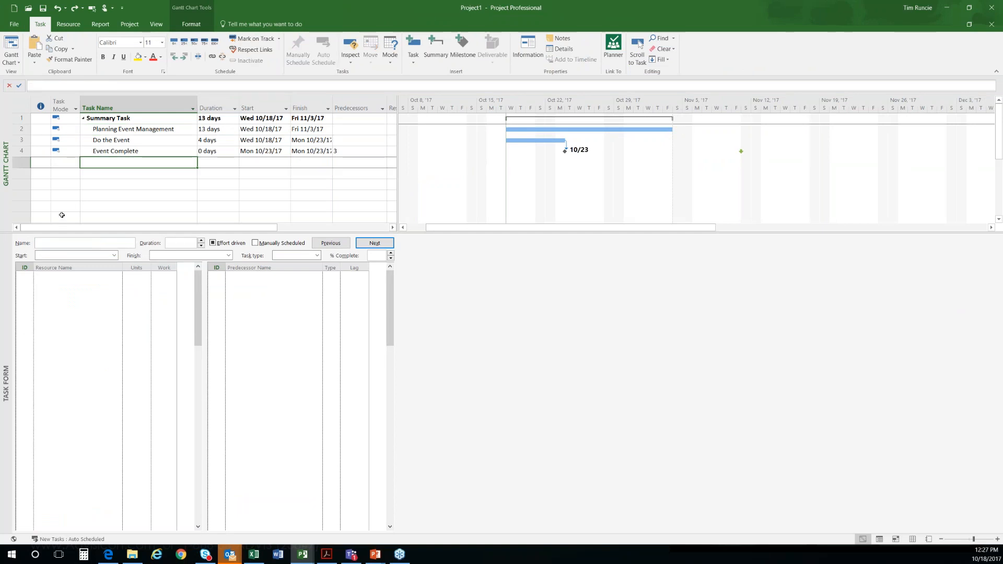
Step: Link Planning Event Management finish-to-start to Do the Event in the Gantt chart, and set Planning Event Management's duration to 7 days
left_click(135, 131)
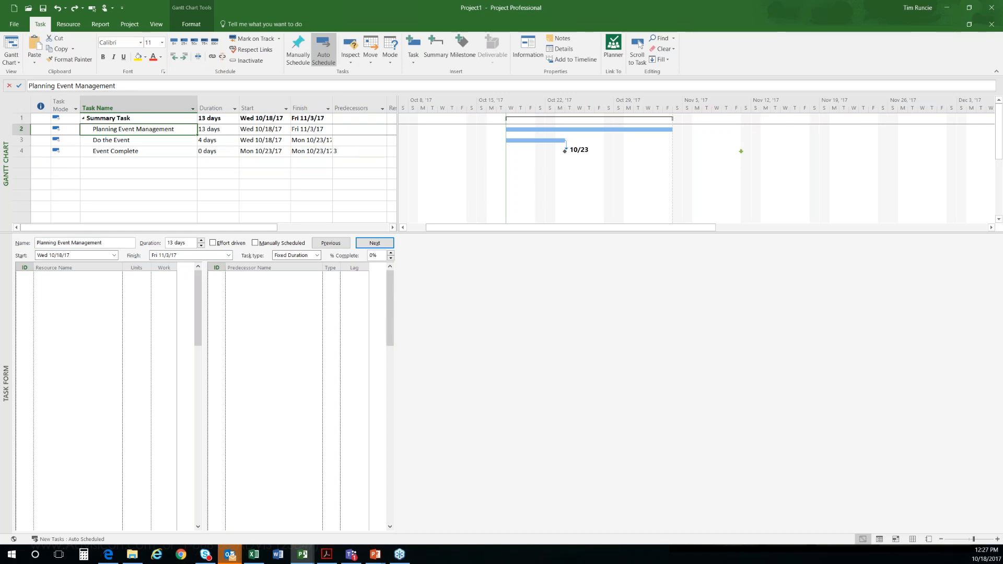
left_click_drag(524, 129, 525, 140)
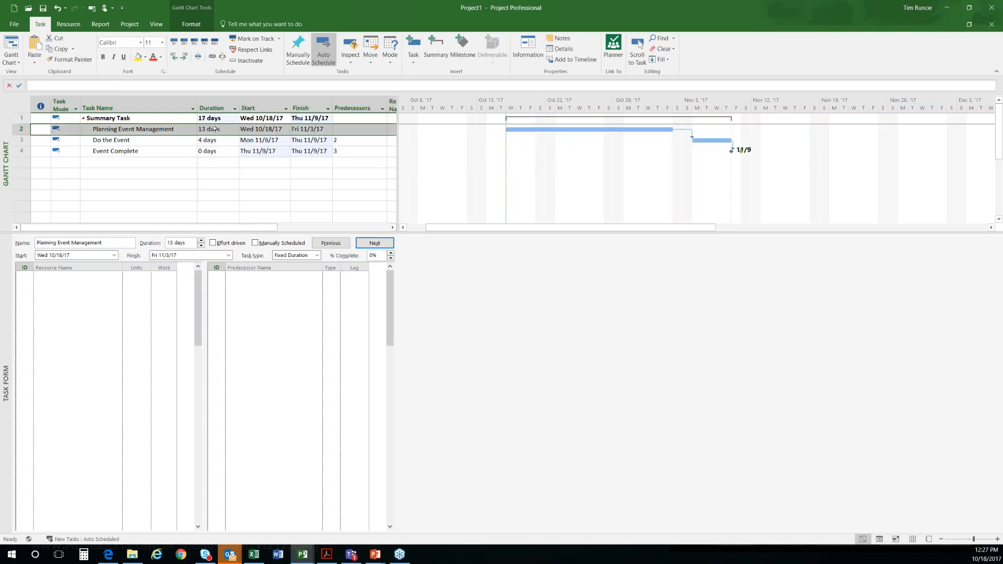
left_click(216, 151)
left_click(216, 131)
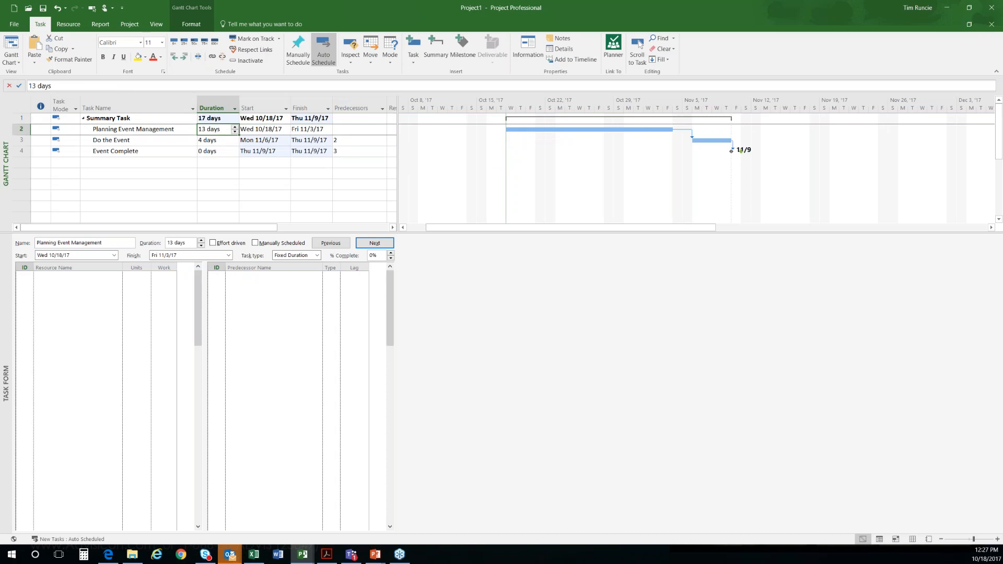
type("7")
key("Return")
key("Up")
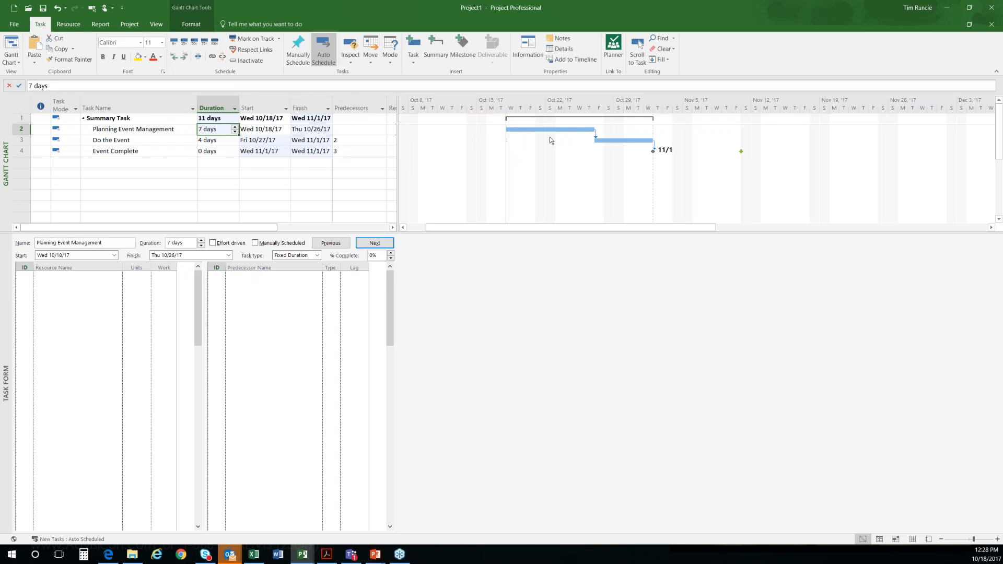
Step: Set the project's current date to 10/25/17 in Project Information
left_click(130, 24)
left_click(103, 51)
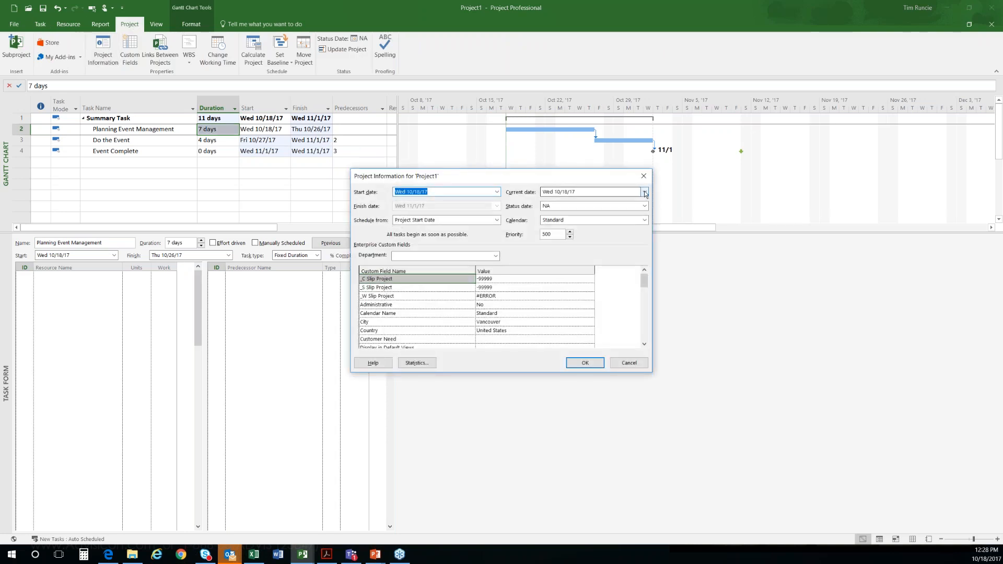
left_click(644, 192)
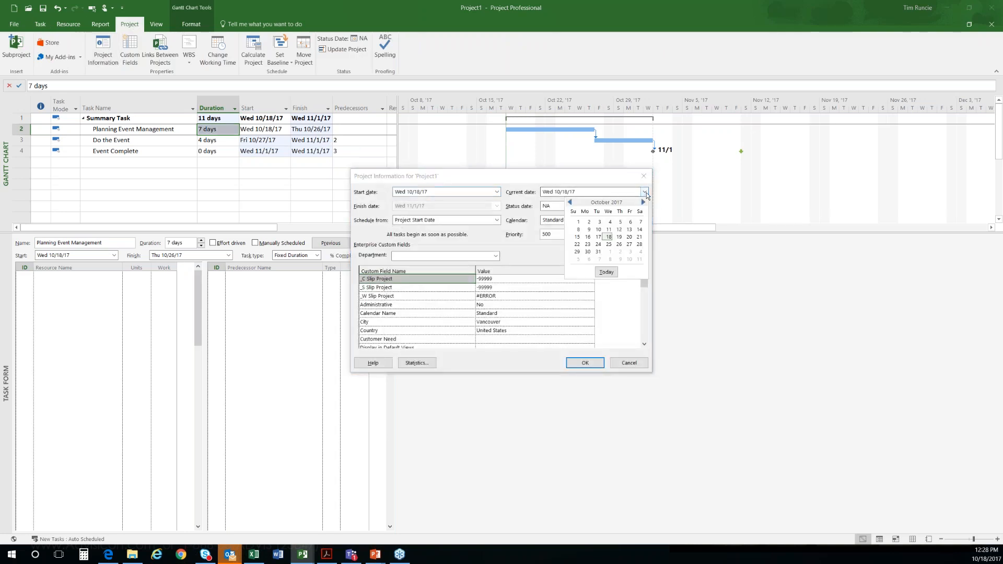
left_click(609, 243)
left_click(585, 364)
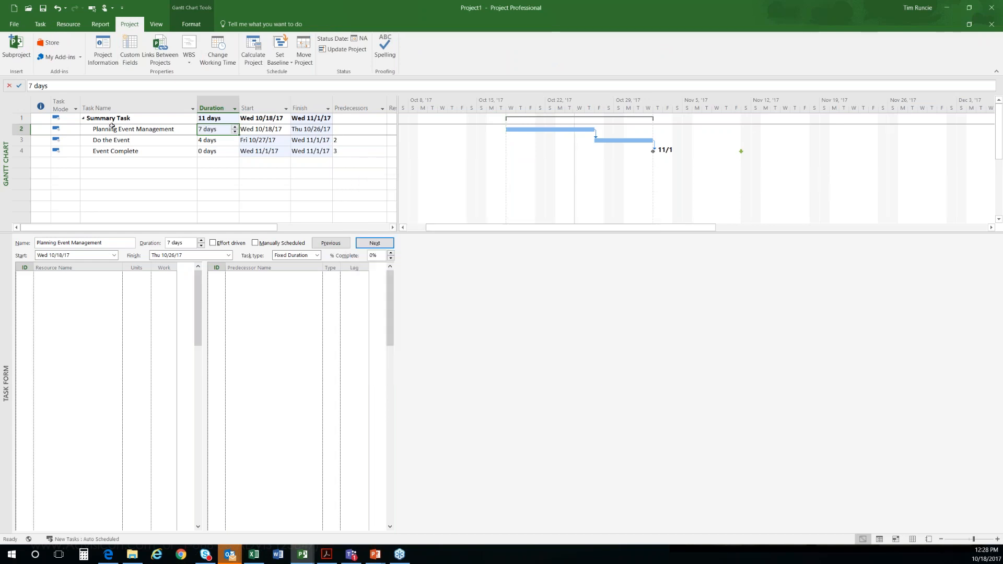
Step: Set the start date of Planning Event Management to Thu 10/19/17
left_click(126, 162)
left_click(127, 129)
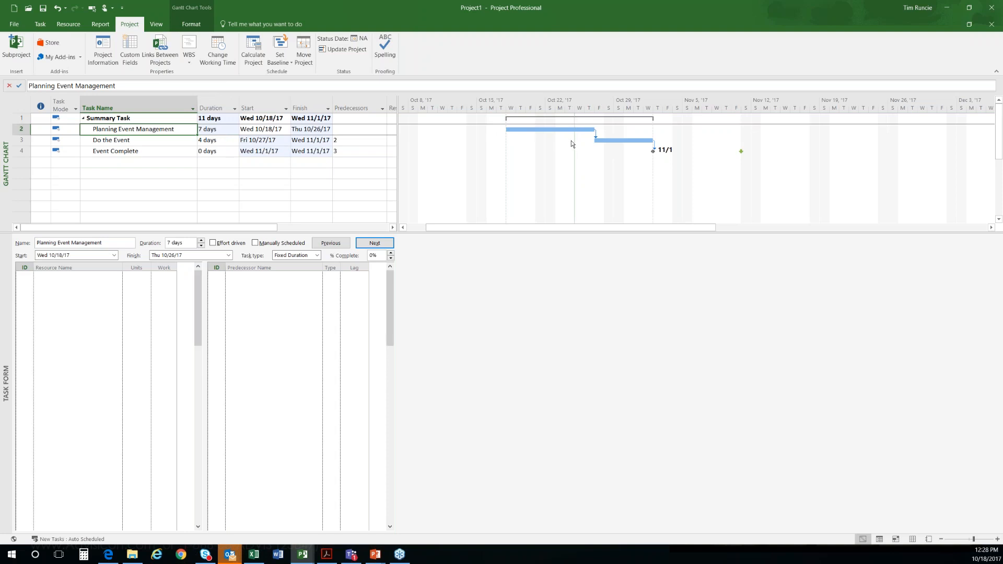
left_click(287, 131)
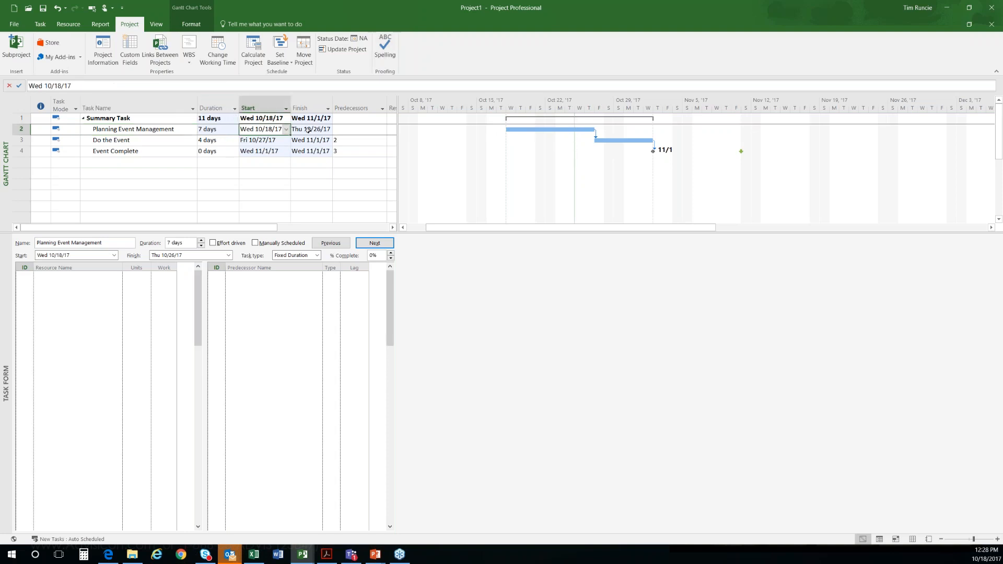
left_click(287, 129)
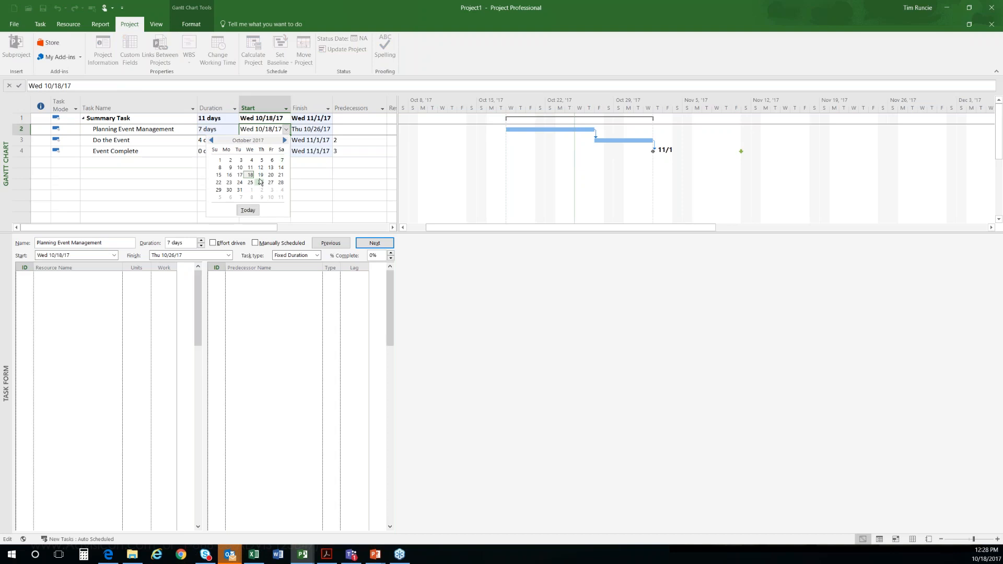
left_click(261, 176)
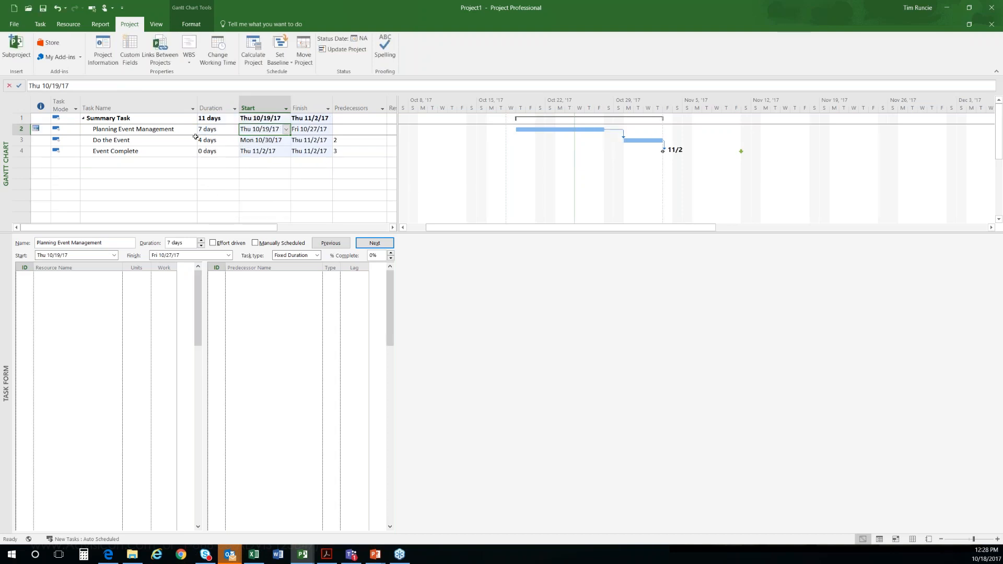
Step: Try drawing progress up to the current date on Planning Event Management's Gantt bar, undo it, and mark the task on track instead
left_click_drag(521, 128, 574, 128)
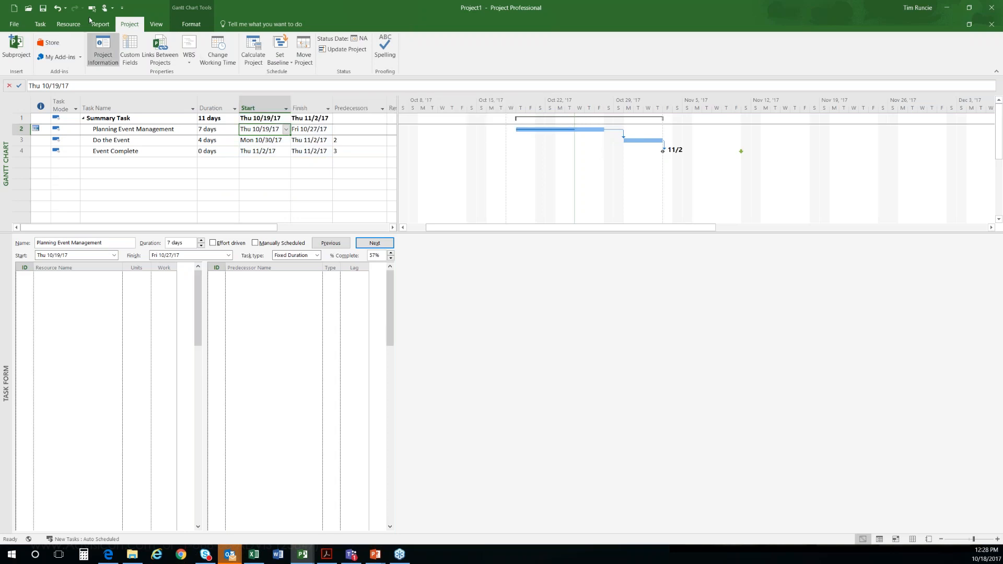
left_click(58, 8)
left_click(46, 24)
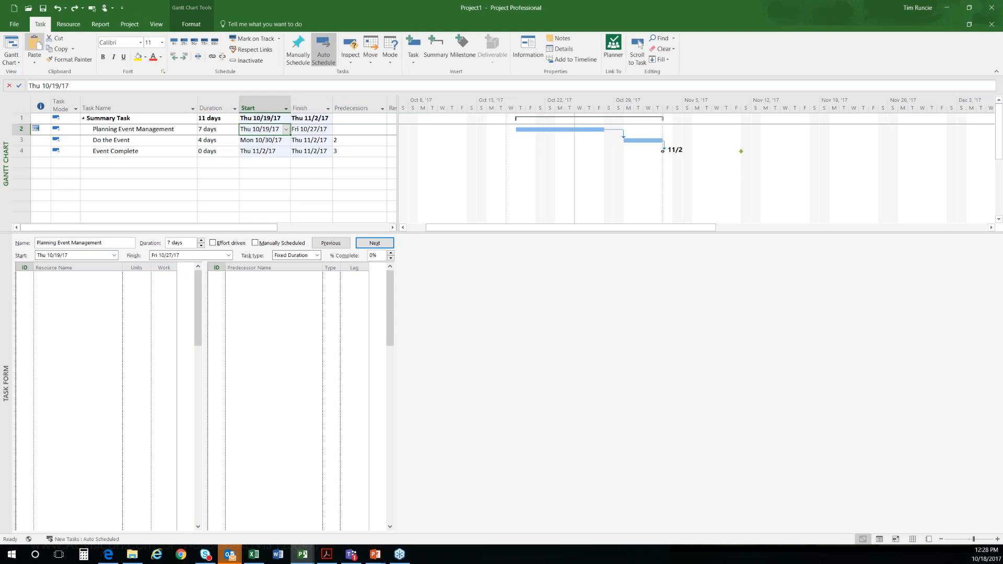
left_click(242, 41)
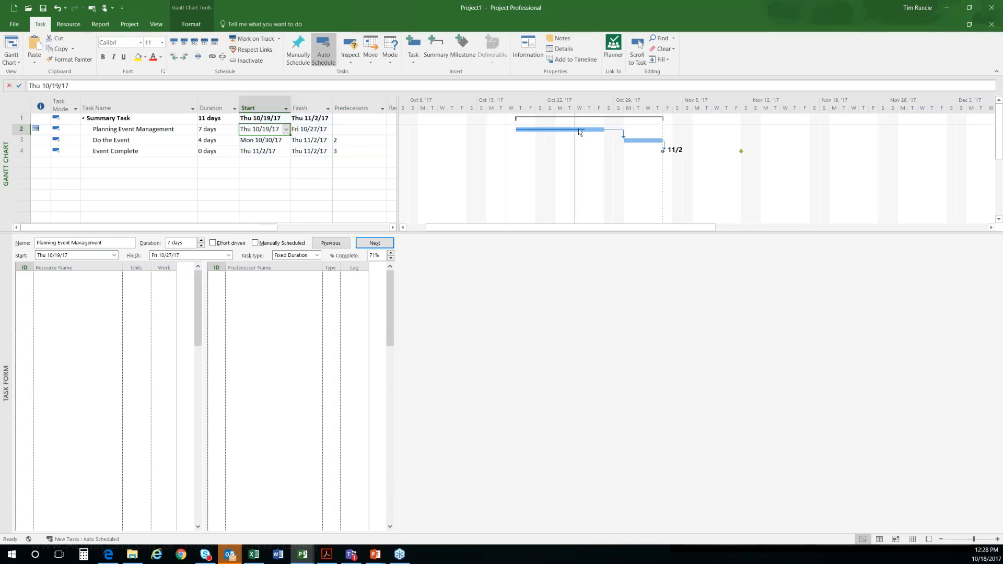
left_click(133, 101)
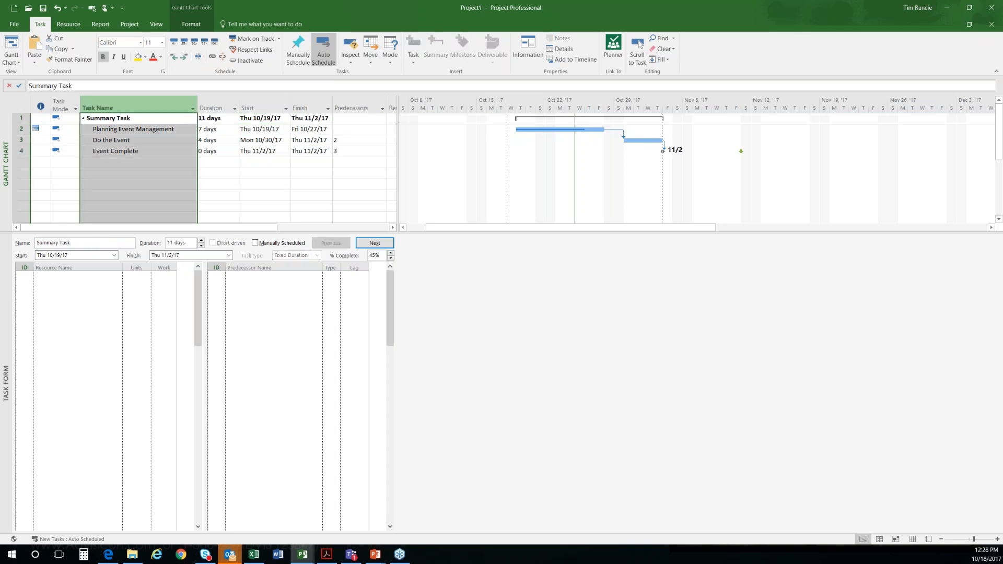
left_click(134, 128)
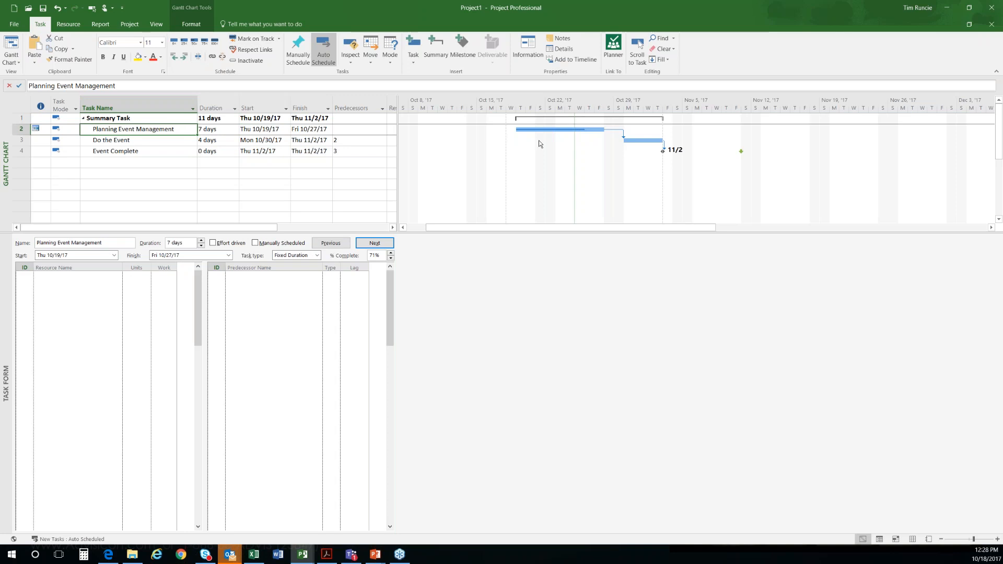
left_click(141, 138)
left_click(141, 130)
left_click(138, 140)
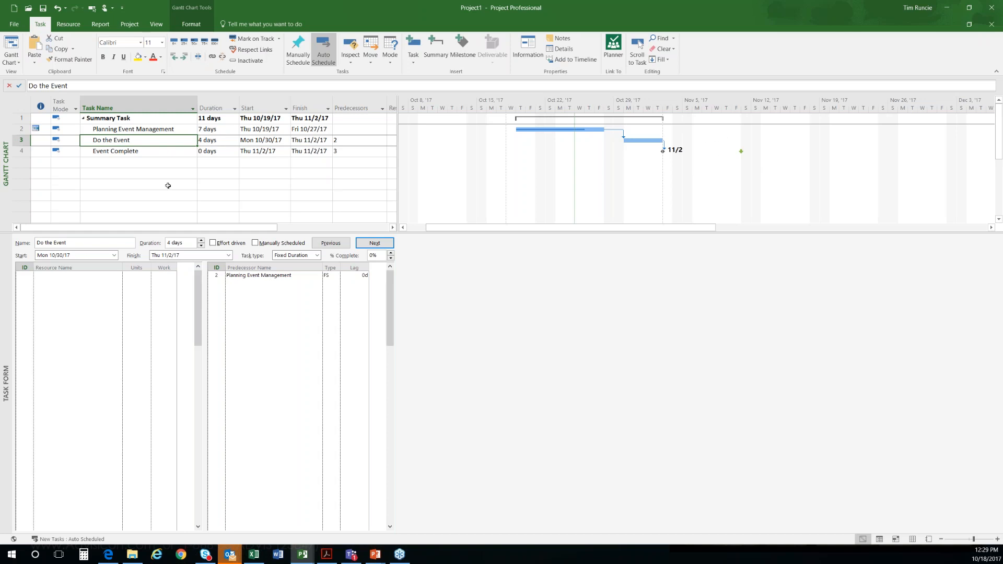
left_click(119, 153)
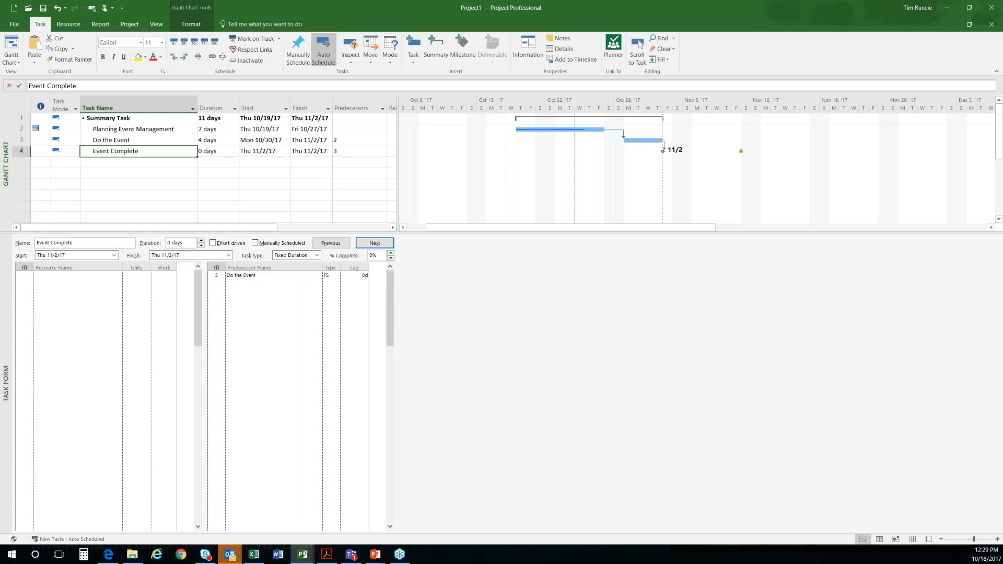
left_click(123, 131)
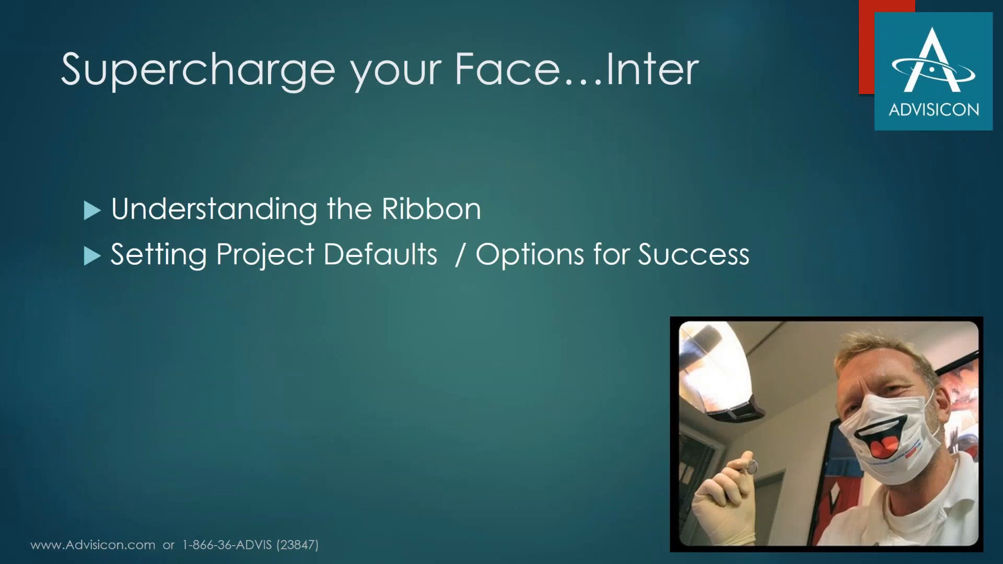
key("Right")
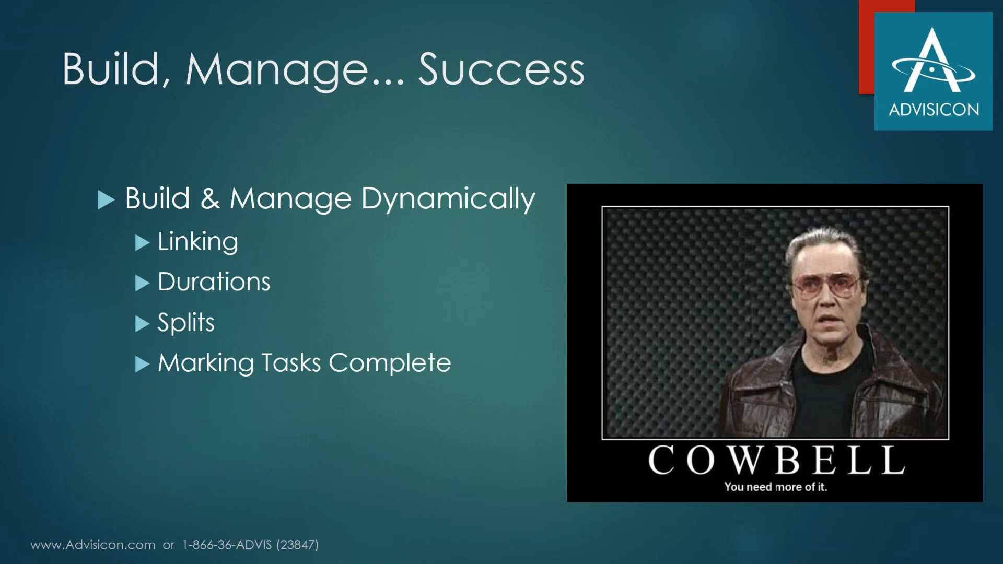
key("alt+Tab")
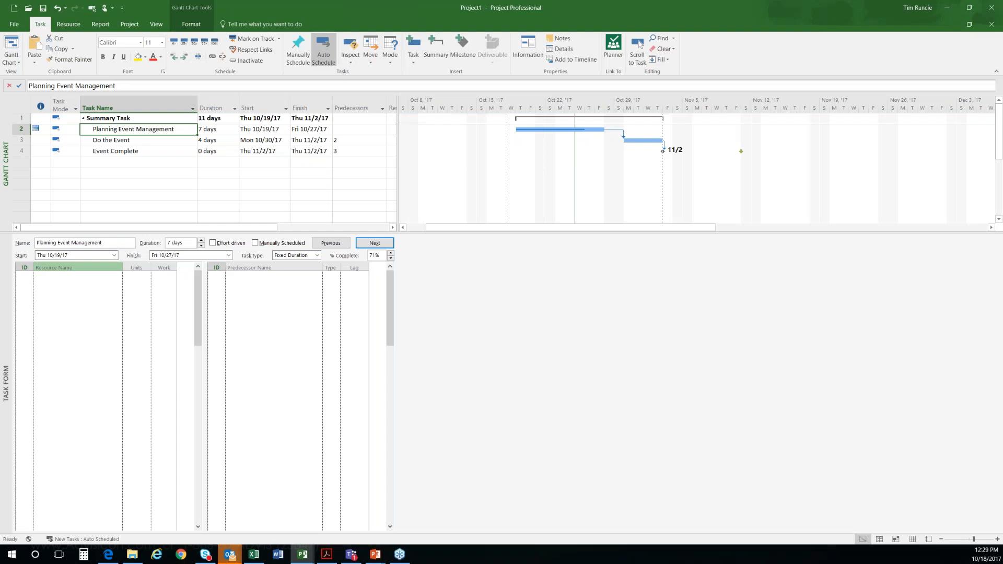
Step: Pull the progress on Planning Event Management's Gantt bar back to 29% complete
left_click_drag(586, 131, 534, 132)
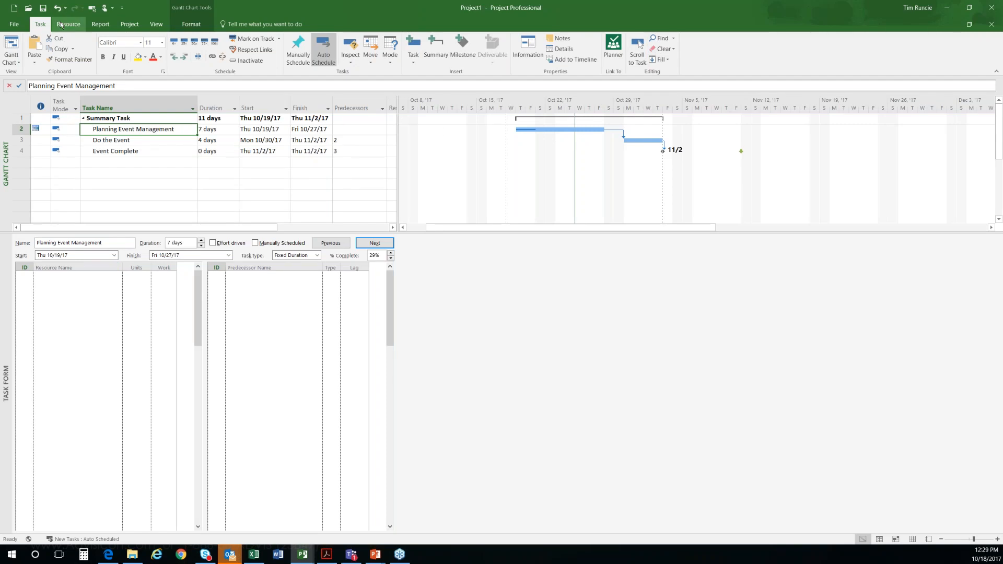
left_click(280, 39)
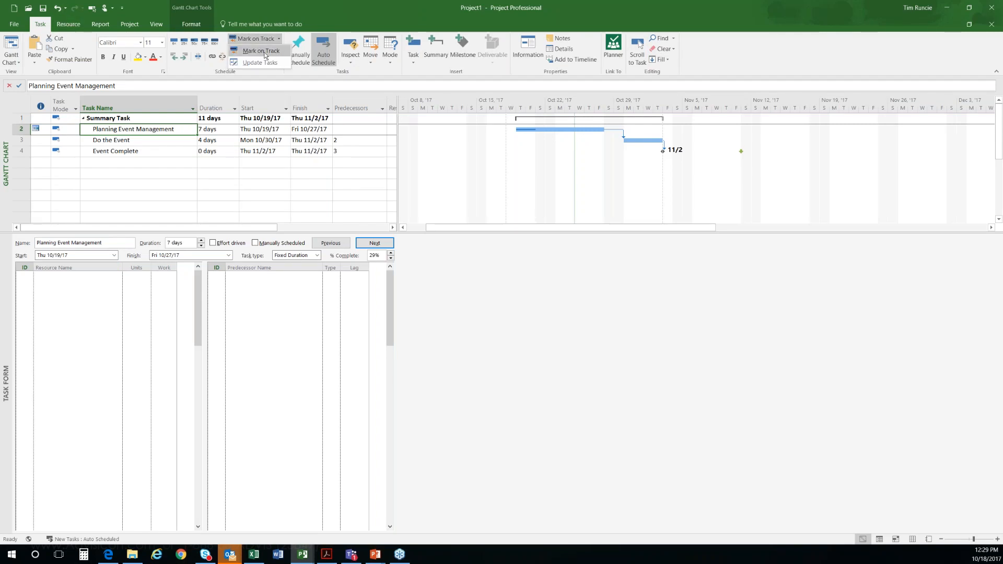
left_click(267, 53)
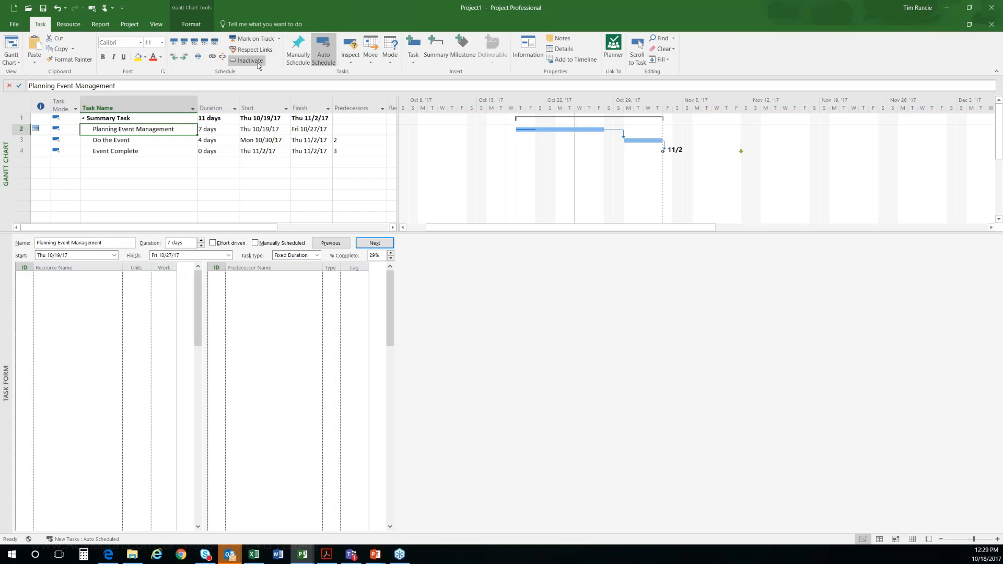
Step: Move Planning Event Management's incomplete parts forward to the status date, and pull the remaining part back to rejoin its completed portion
left_click(412, 63)
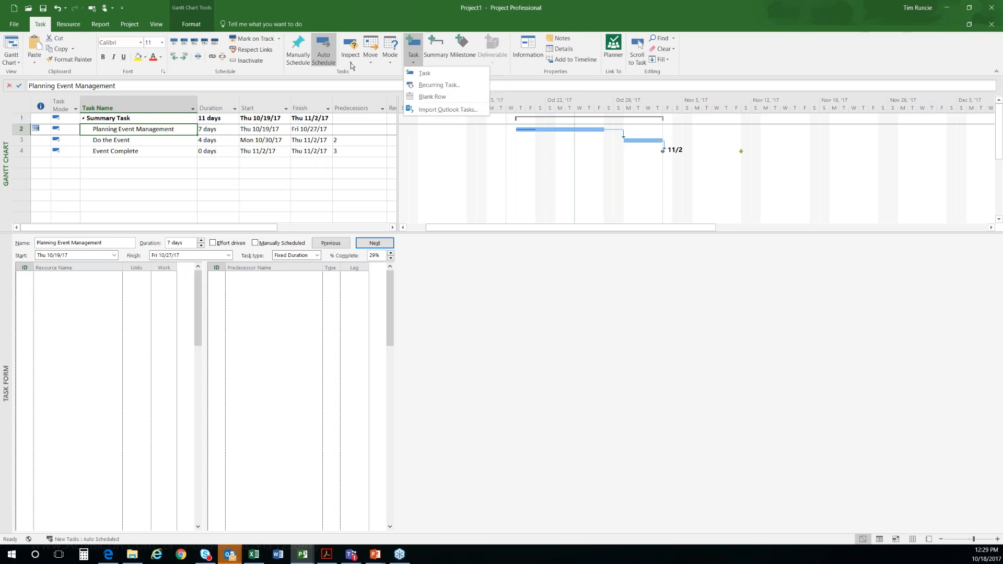
left_click(371, 61)
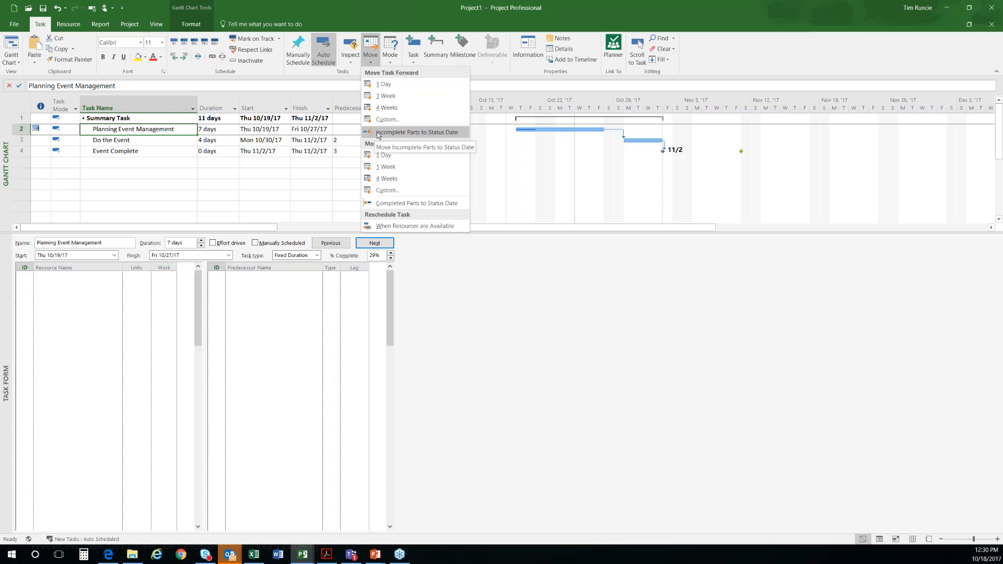
left_click(426, 133)
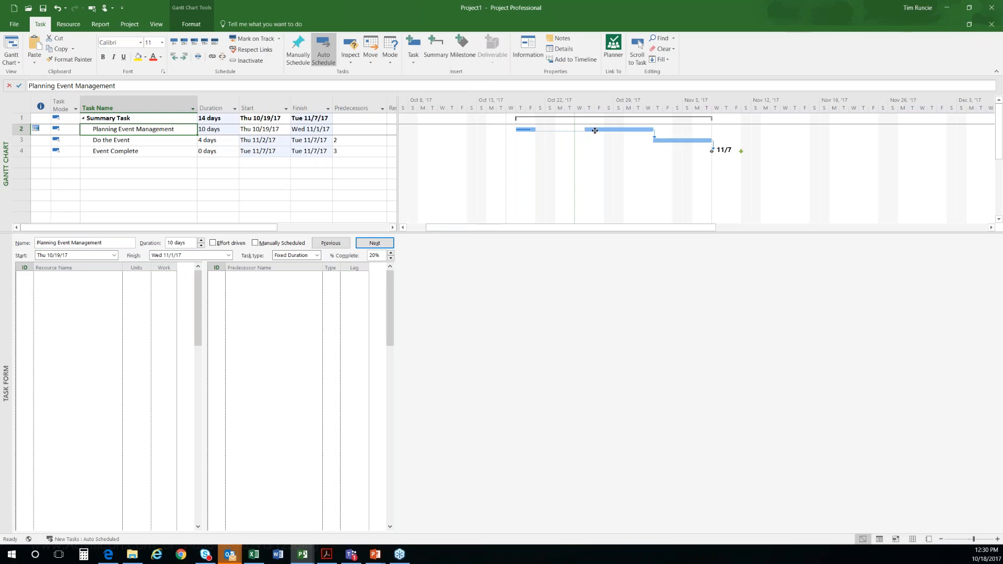
left_click_drag(594, 131, 546, 131)
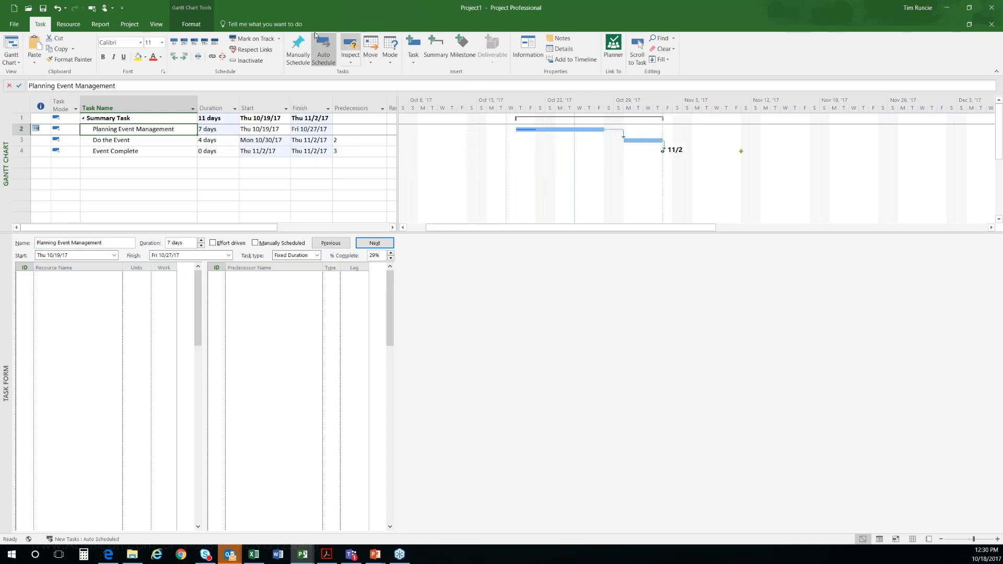
Step: Split Planning Event Management's Gantt bar after its completed part and push the remaining part out so the task finishes Wed 11/1/17
right_click(552, 129)
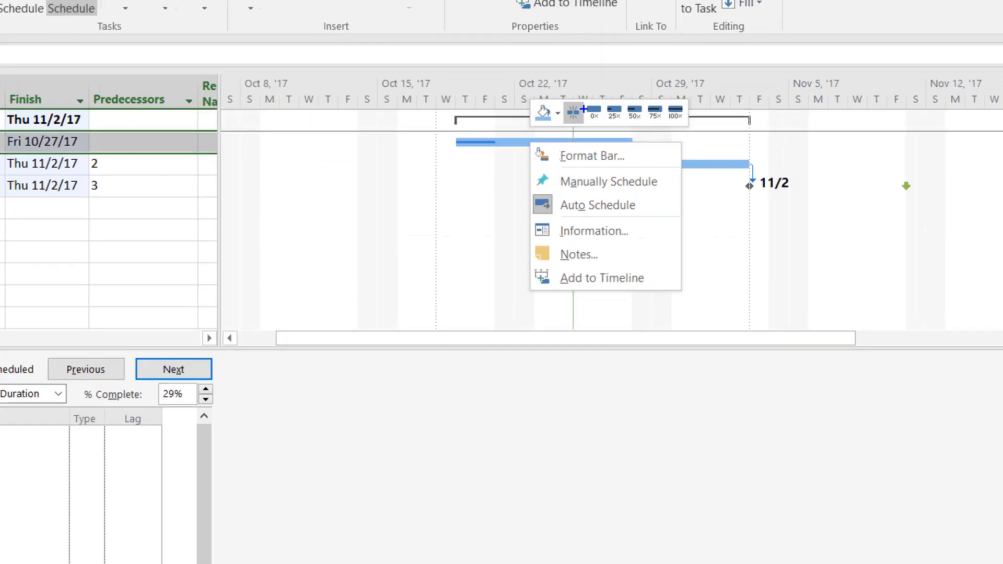
mouse_move(561, 96)
left_mouse_down()
mouse_move(568, 133)
mouse_move(589, 116)
mouse_move(582, 87)
left_mouse_up()
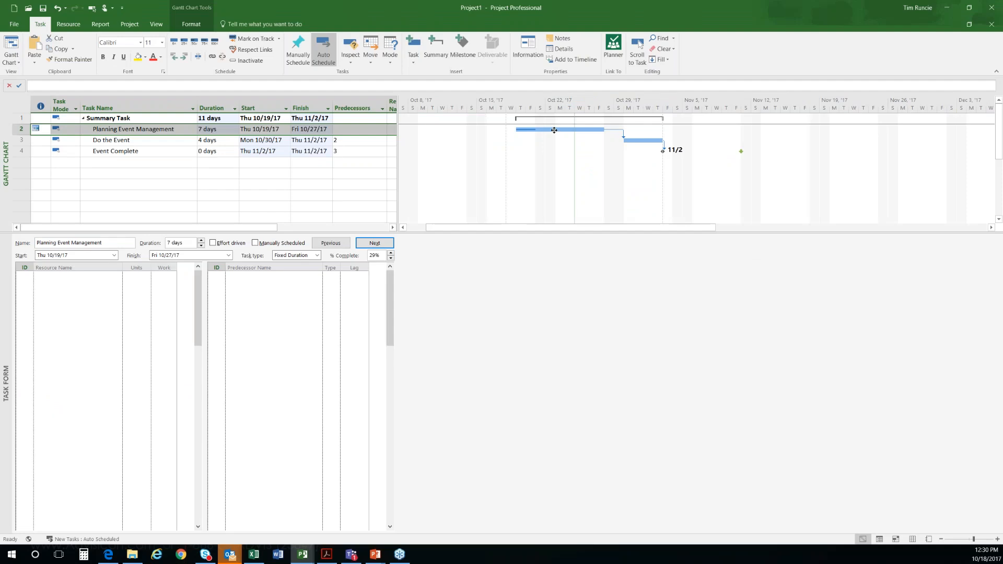
left_click(572, 113)
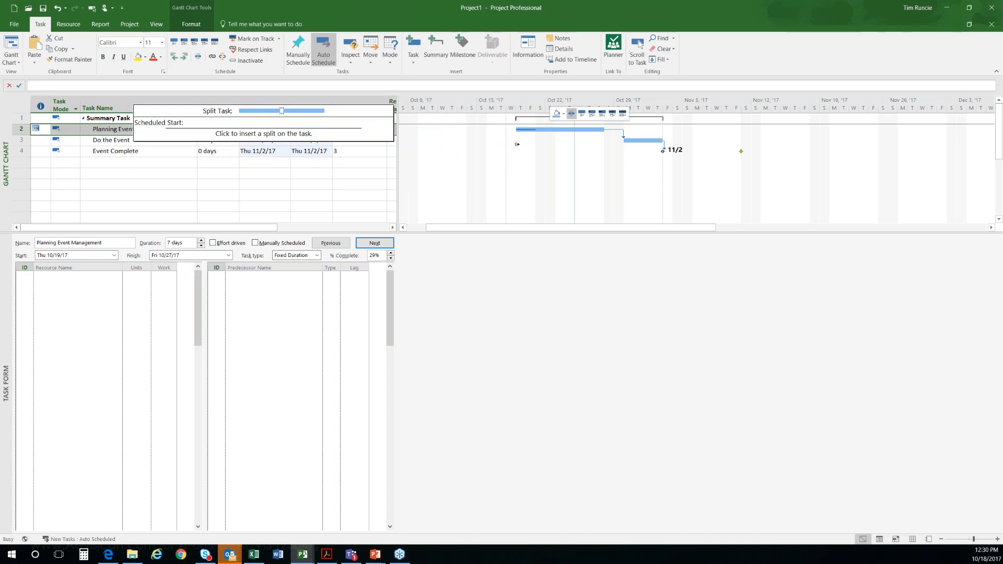
left_click(547, 129)
left_click_drag(569, 129, 584, 129)
Step: Split the remaining part of Planning Event Management again and push its last portion out so the task finishes Fri 11/3/17
right_click(619, 130)
left_click(639, 114)
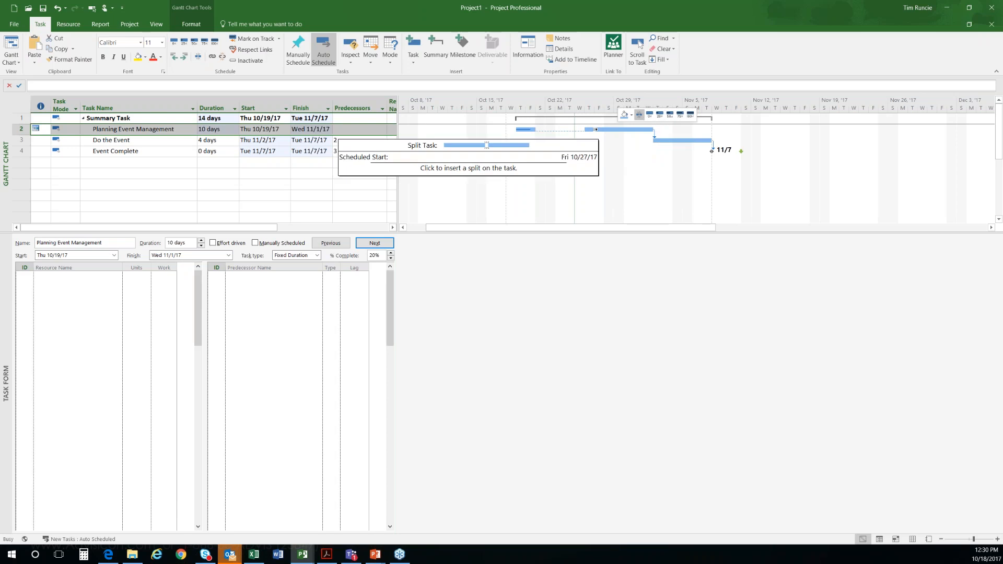
left_click(604, 129)
left_click_drag(649, 128, 659, 129)
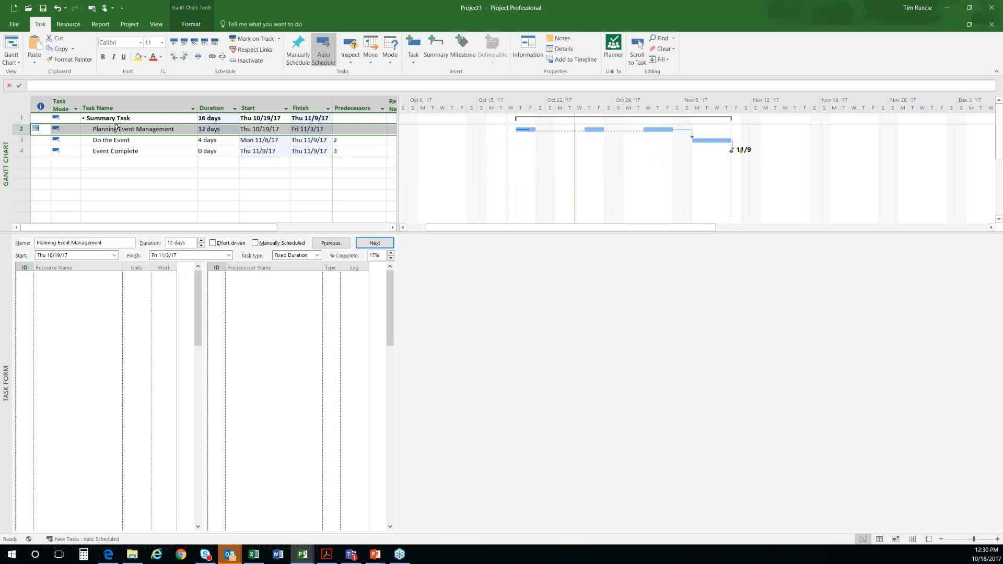
Step: Show notes in the Task Form and save the note "Task split due to hurricane andrew" for Planning Event Management
right_click(466, 315)
left_click(491, 405)
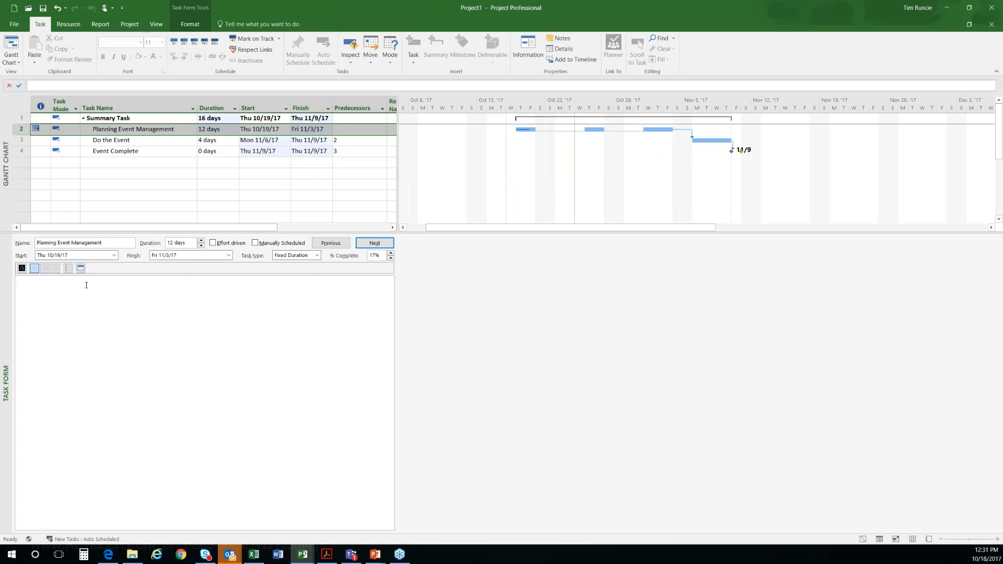
type("Task split due to ")
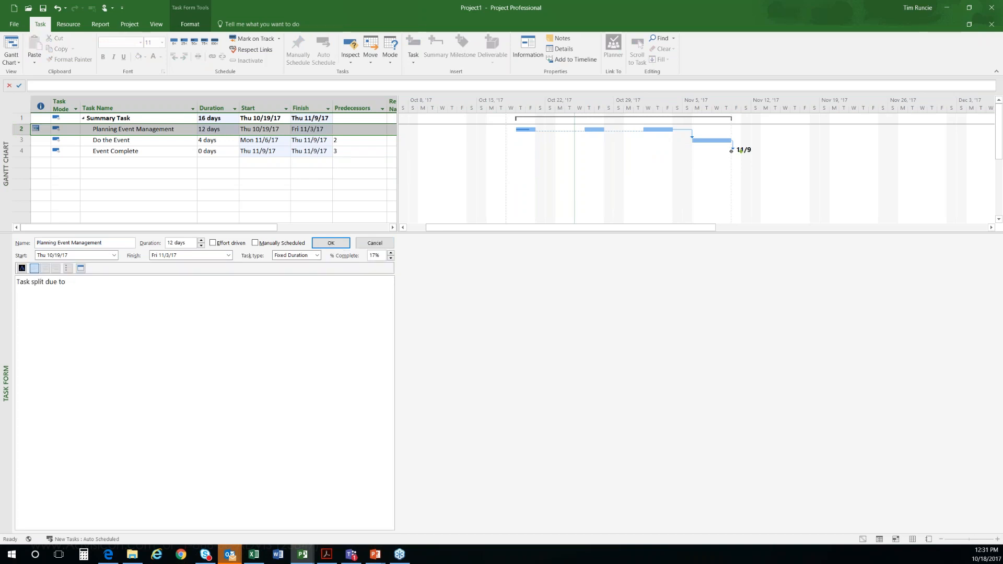
type("hu")
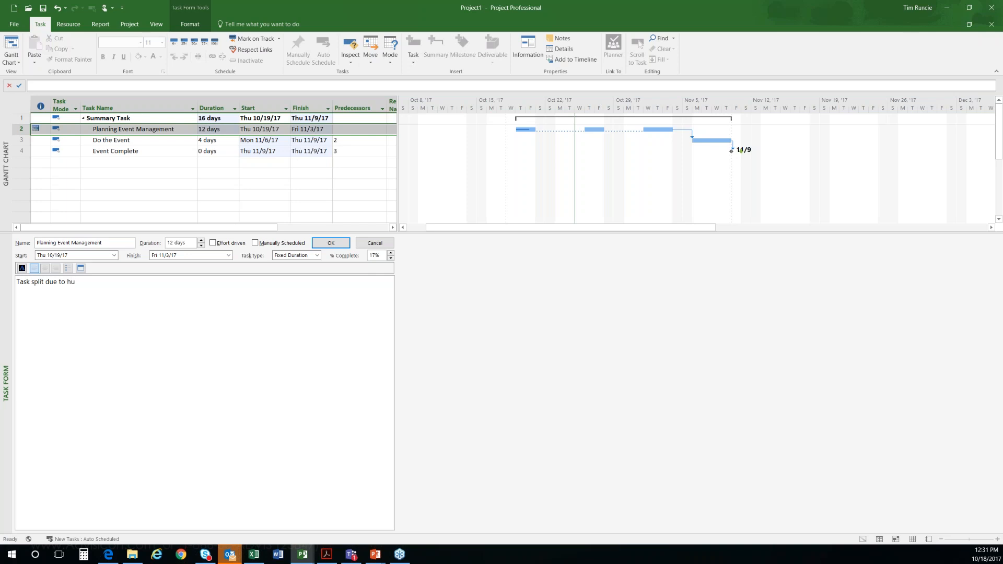
type("rricane andrew")
left_click(328, 243)
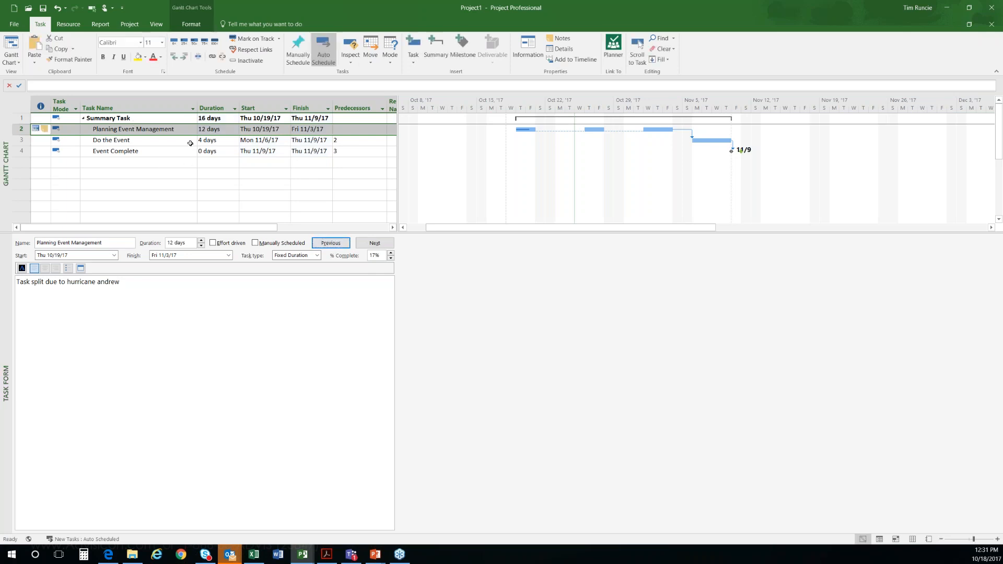
left_click(147, 139)
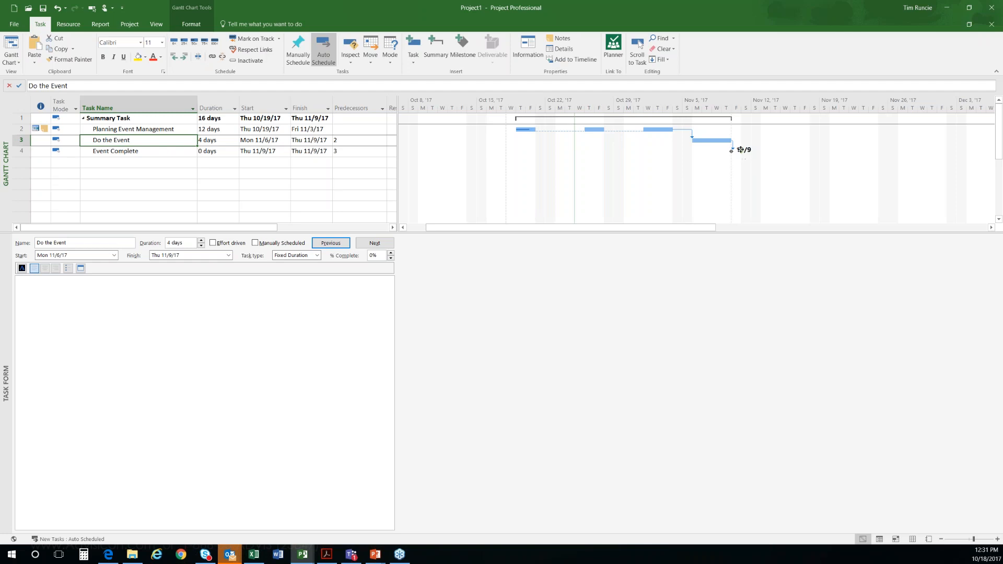
left_click_drag(740, 150, 712, 151)
left_click(112, 164)
key("Up")
key("Up")
Step: Switch to the PowerPoint slide show and advance to the slide "What you Won't Find in a Book"
key("alt+Tab")
key("Right")
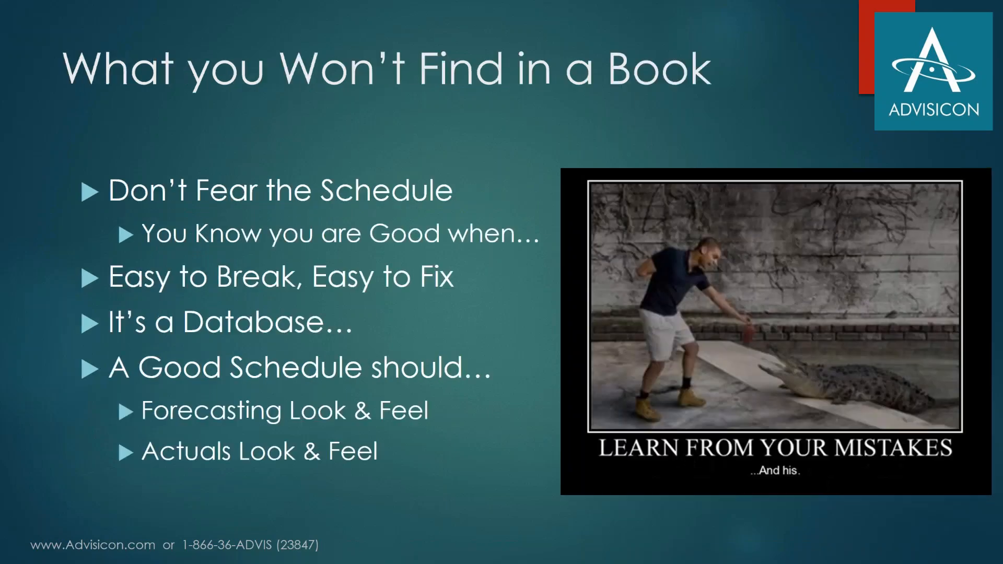